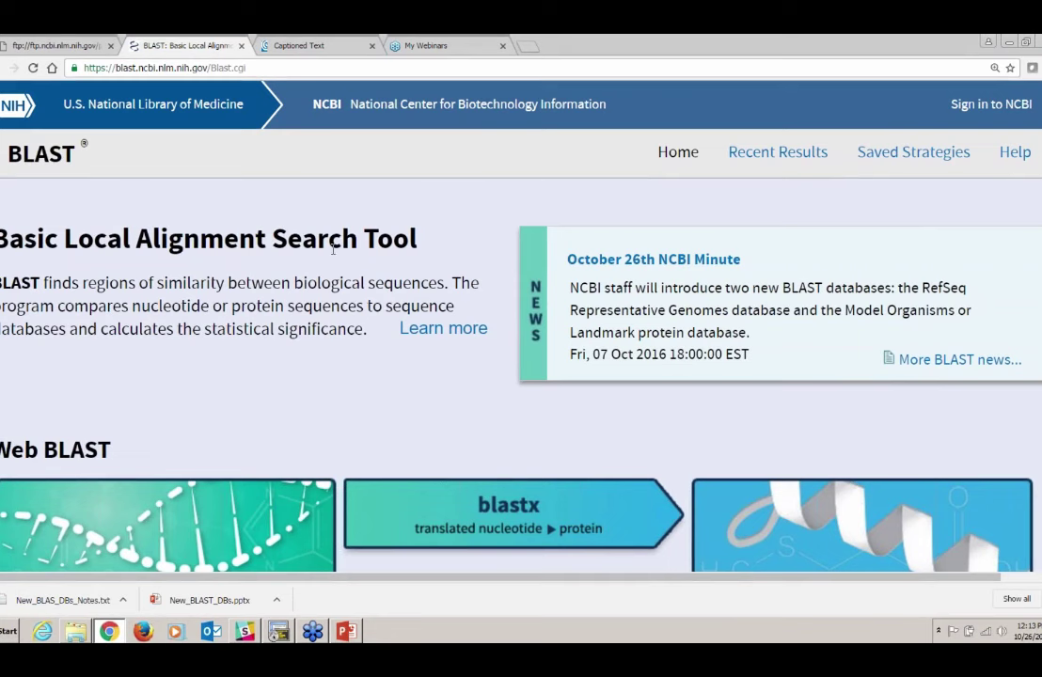
Step: Open the Standard Protein BLAST form and browse its protein databases, including Model Organisms (landmark)
{"action": "scroll", "coordinate": [400, 395], "scroll_direction": "down", "scroll_amount": 3}
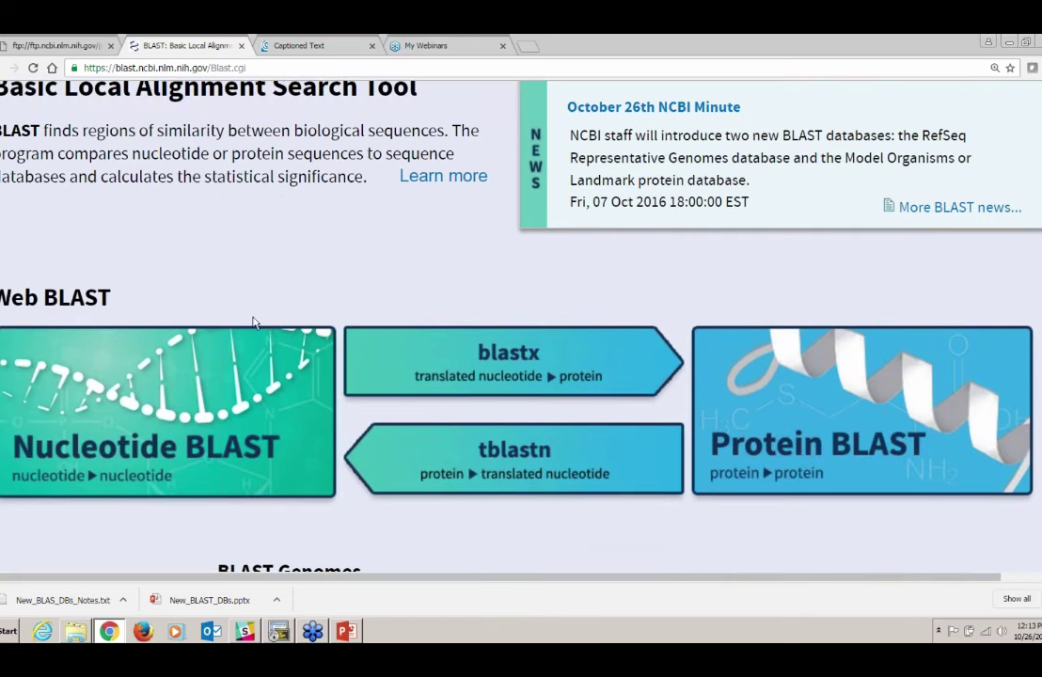
{"action": "left_click", "coordinate": [785, 453]}
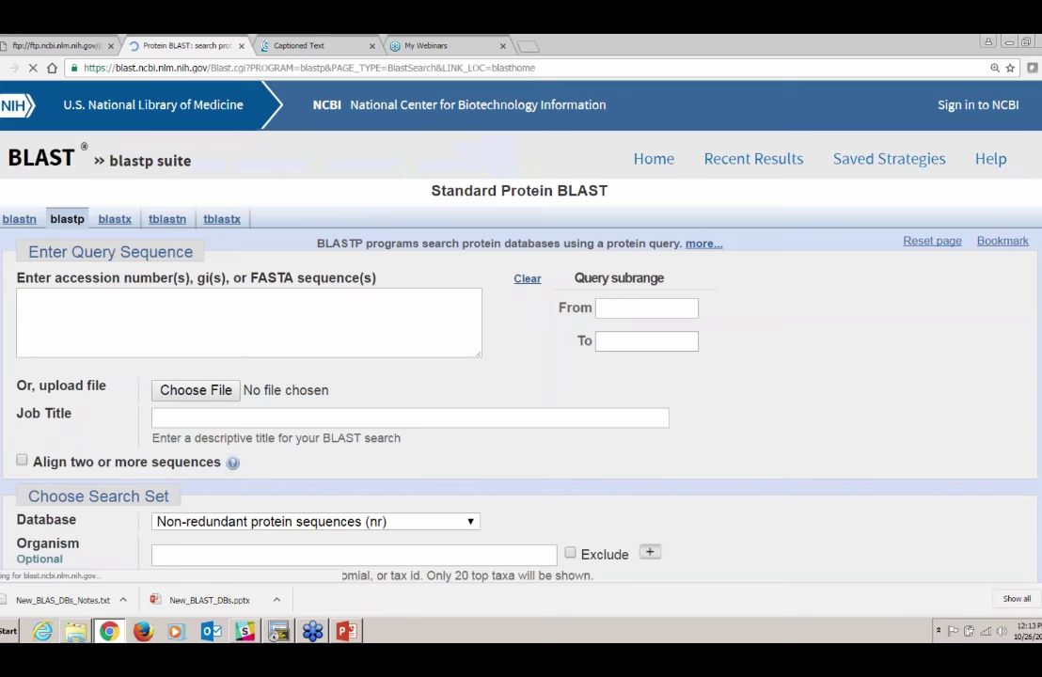
{"action": "left_click", "coordinate": [471, 527]}
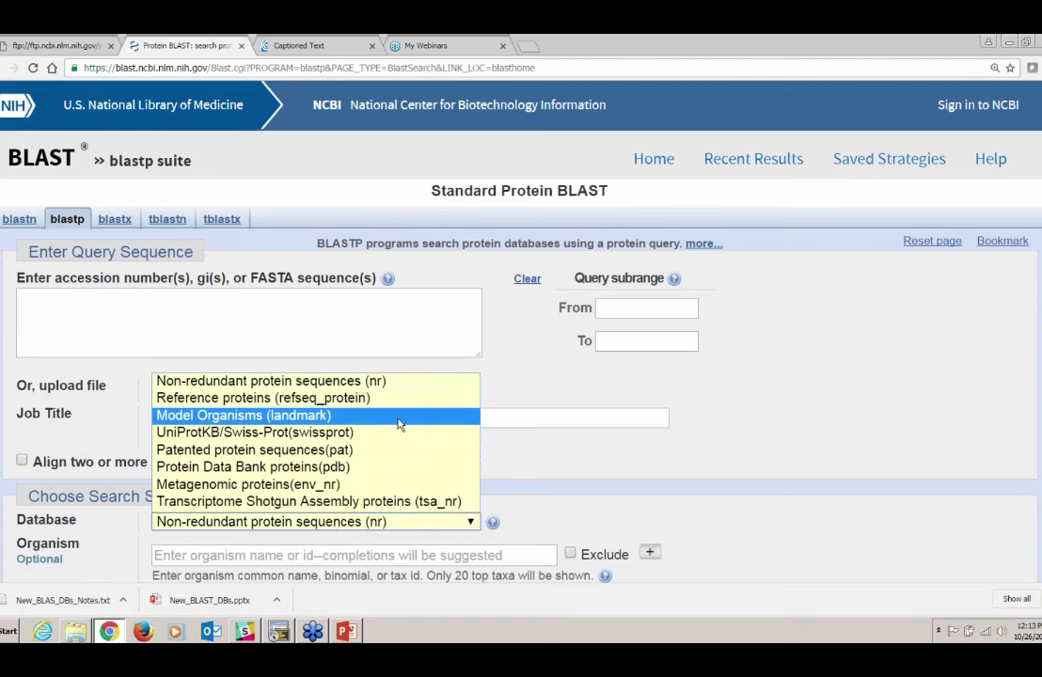
{"action": "key", "text": "Down"}
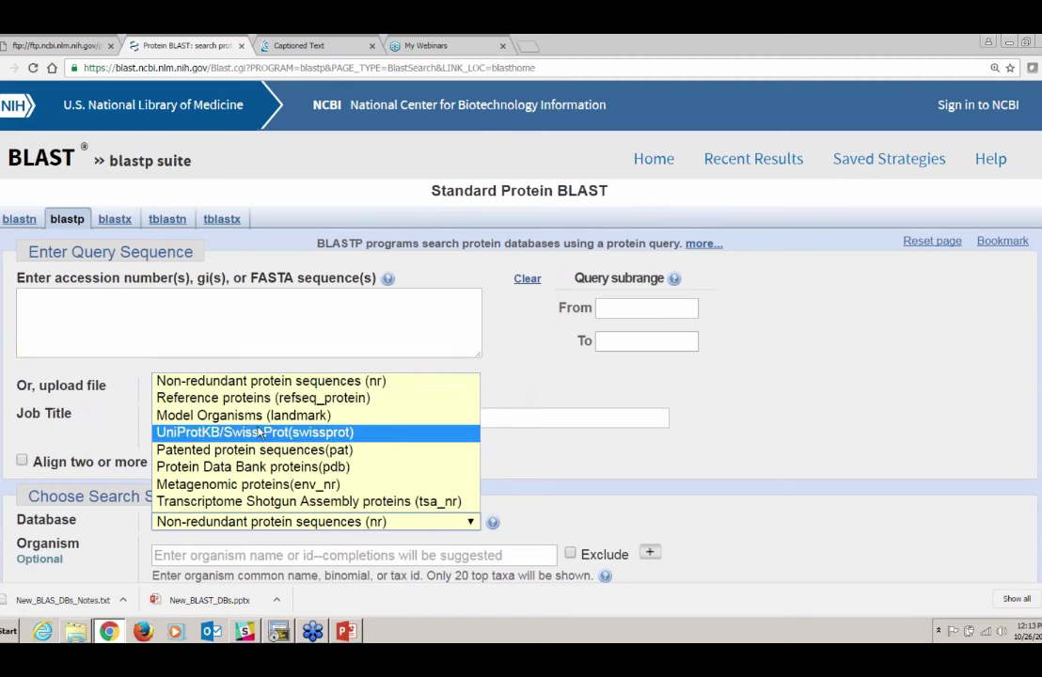
{"action": "left_click", "coordinate": [50, 47]}
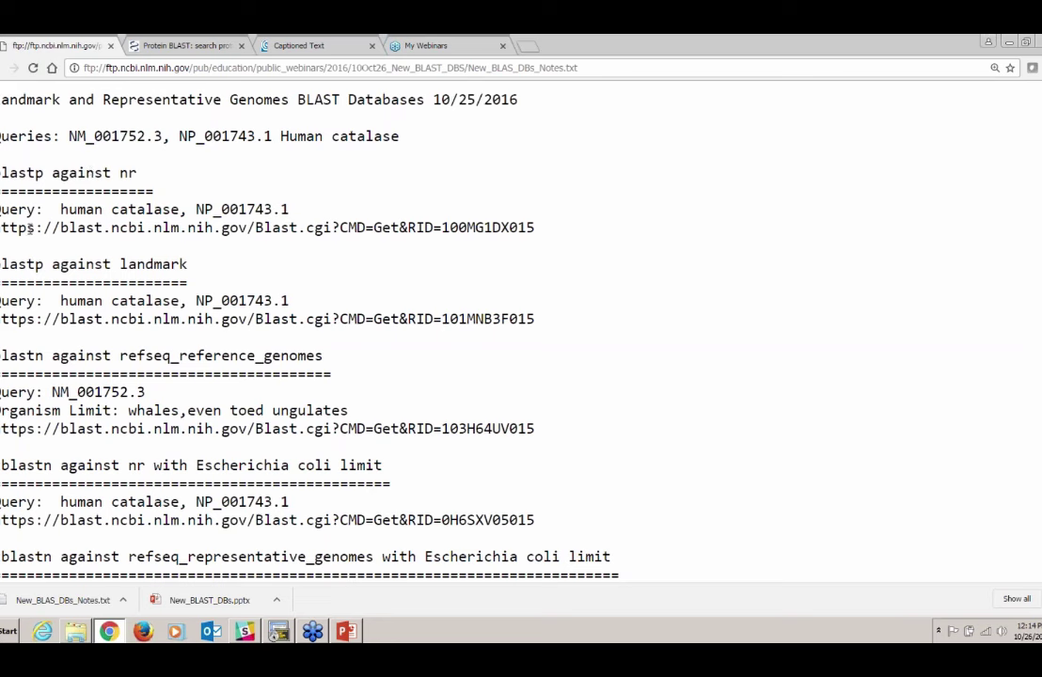
Step: Copy the saved blastp-vs-nr results link for human catalase from the notes and load it in a new tab
{"action": "left_click_drag", "start_coordinate": [2, 228], "coordinate": [539, 230]}
{"action": "key", "text": "ctrl+c"}
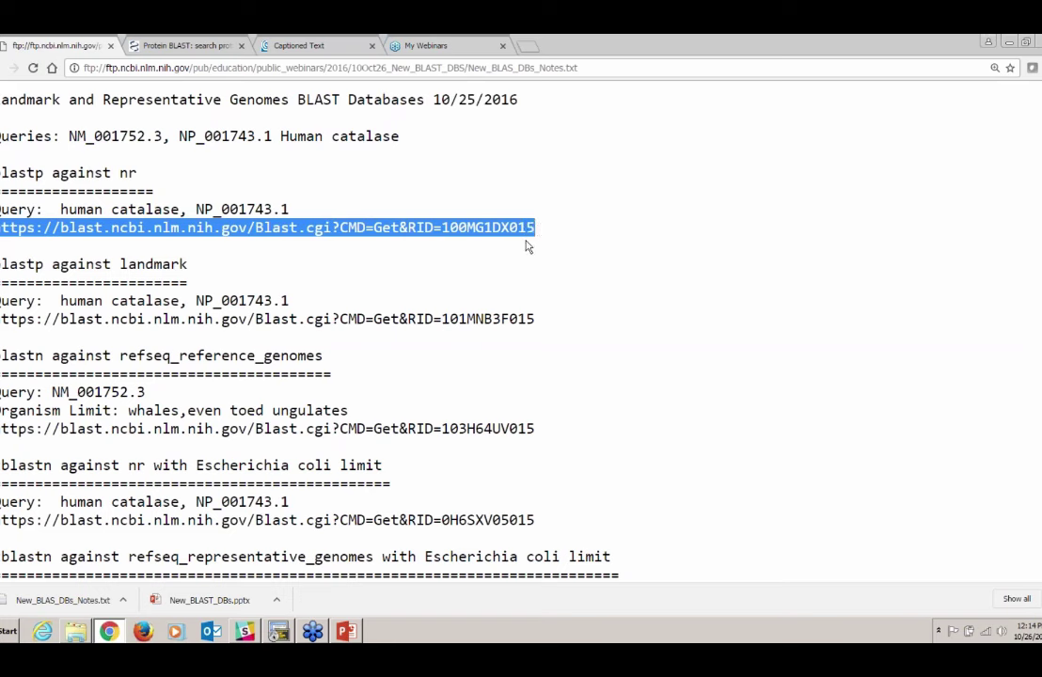
{"action": "left_click", "coordinate": [198, 52]}
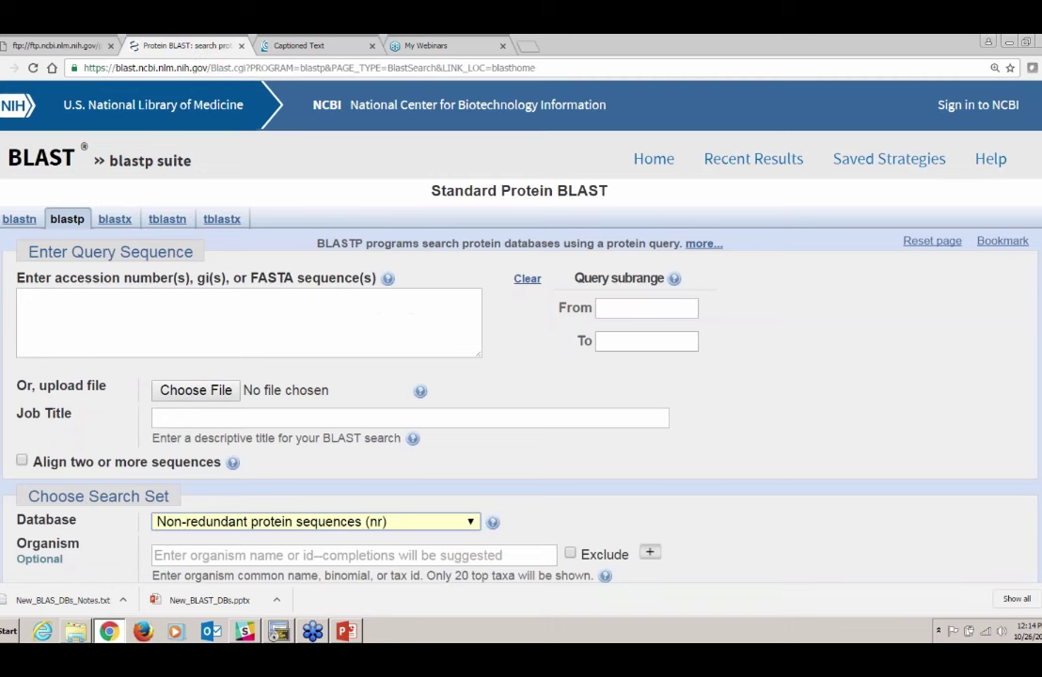
{"action": "left_click", "coordinate": [528, 45]}
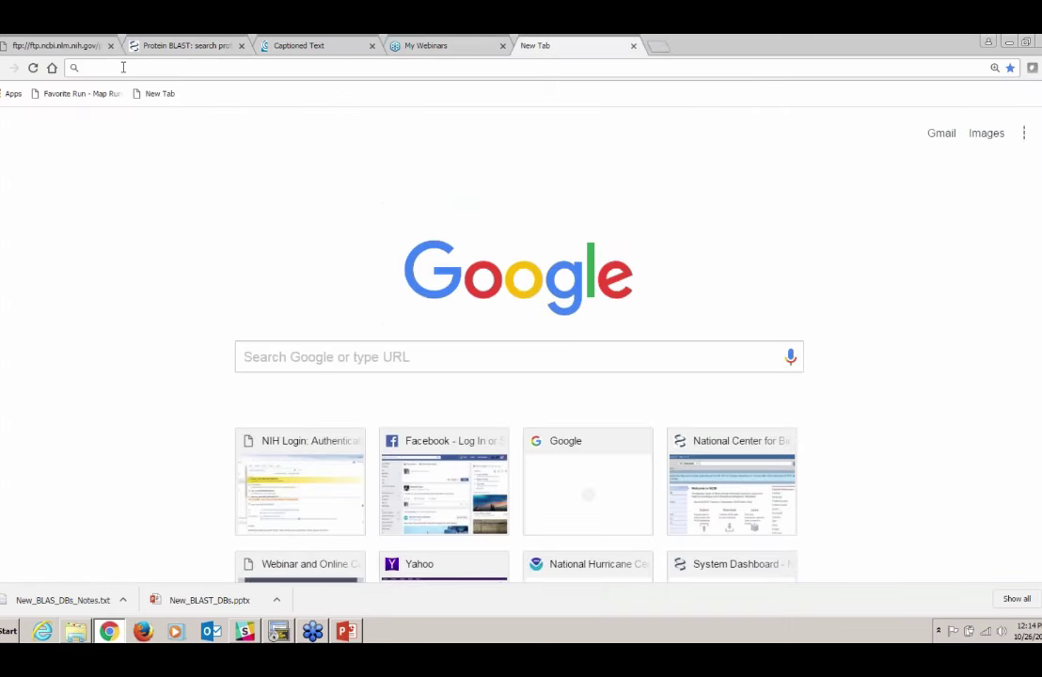
{"action": "right_click", "coordinate": [122, 67]}
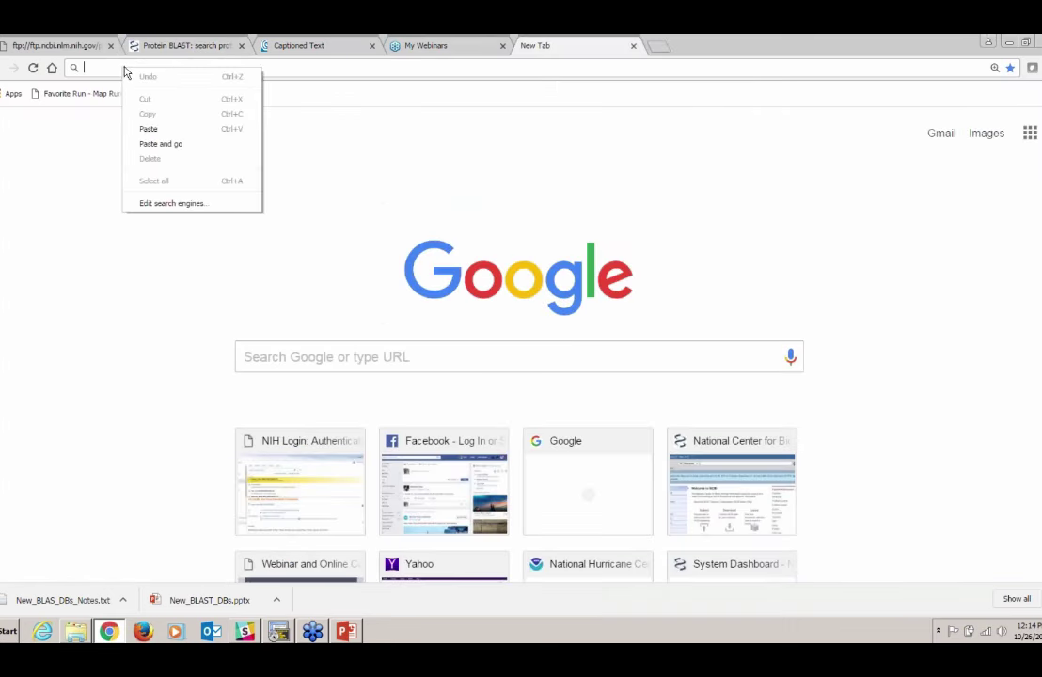
{"action": "left_click", "coordinate": [149, 129]}
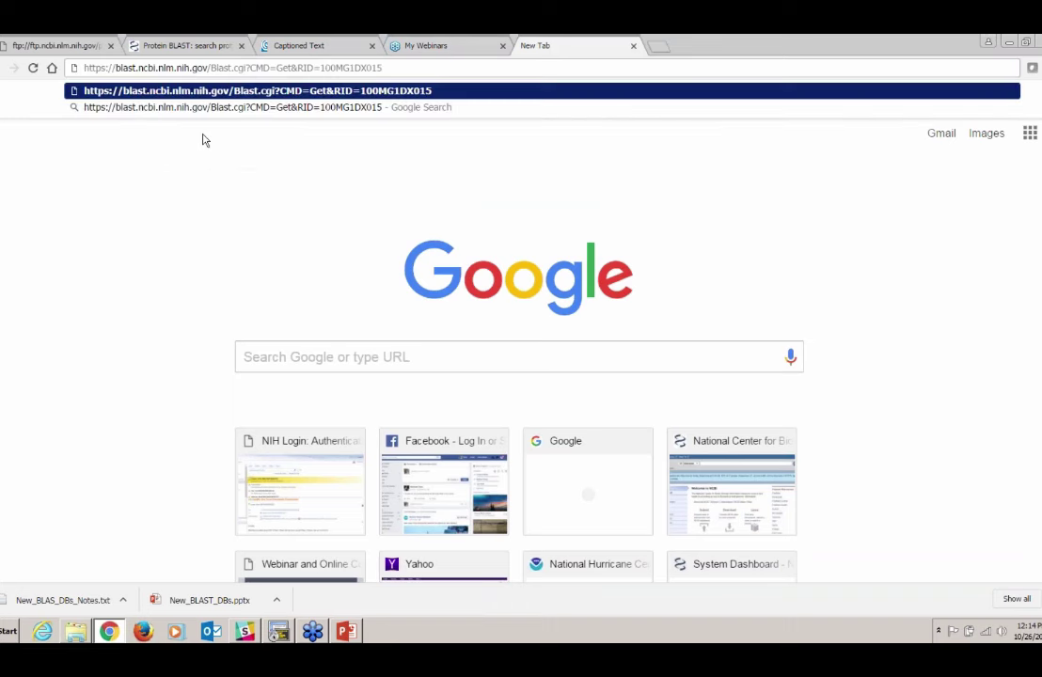
{"action": "key", "text": "Return"}
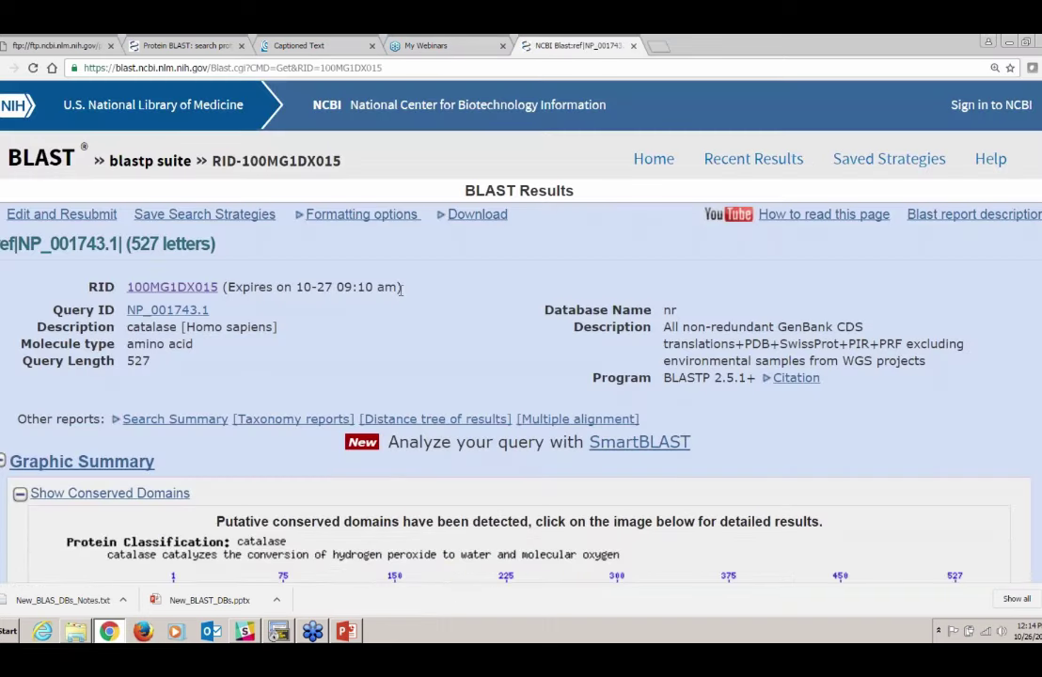
{"action": "scroll", "coordinate": [401, 291], "scroll_direction": "down", "scroll_amount": 5}
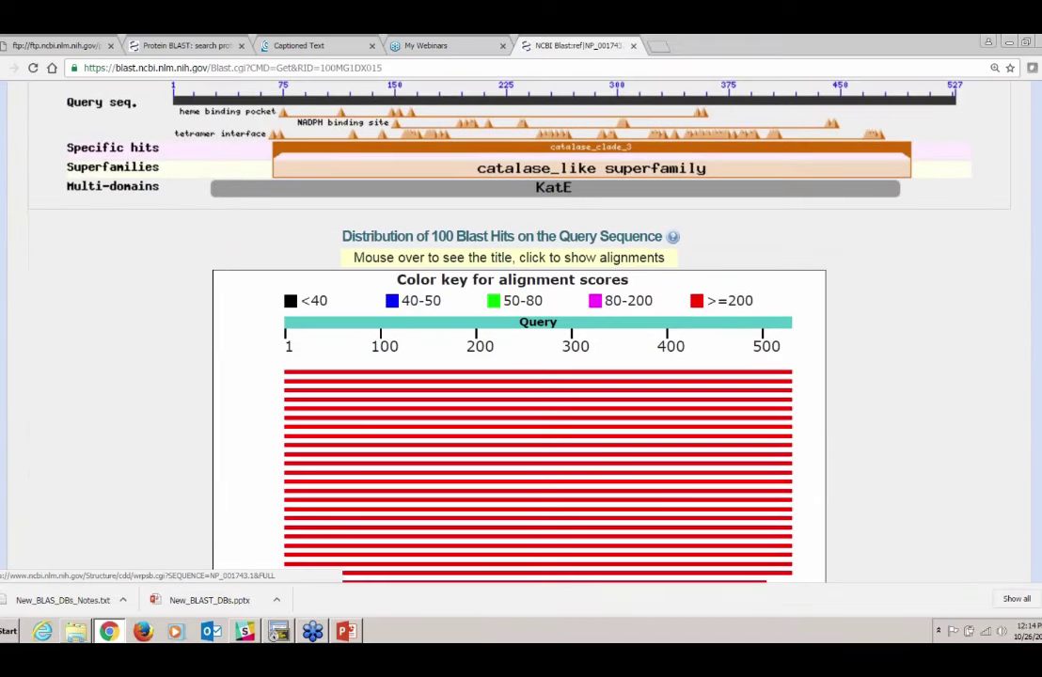
{"action": "scroll", "coordinate": [521, 376], "scroll_direction": "down", "scroll_amount": 1}
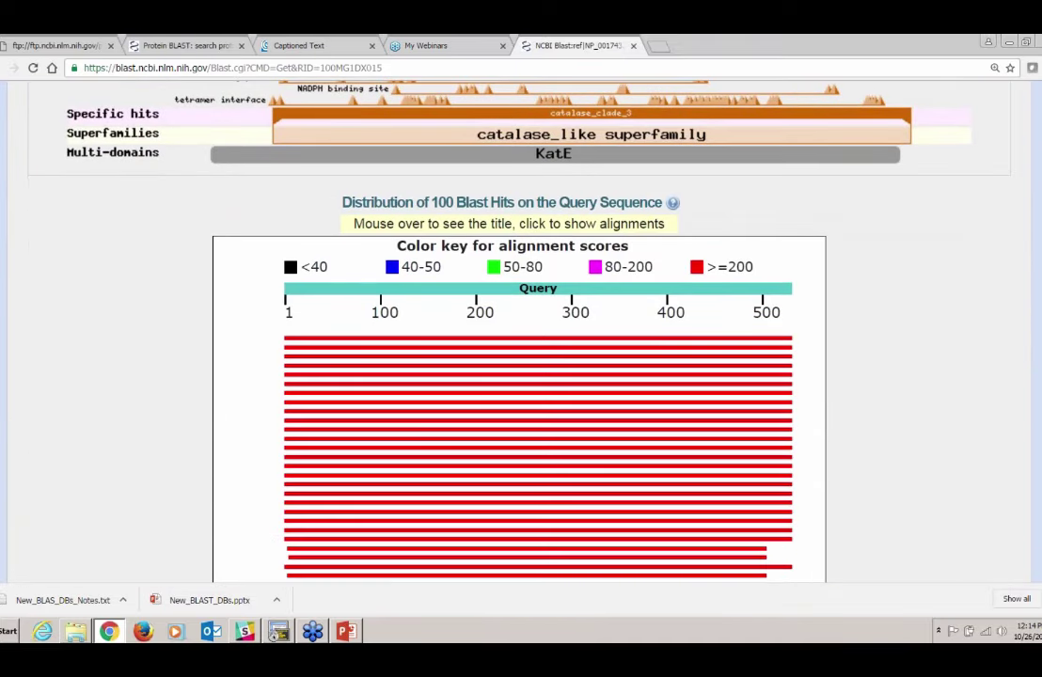
{"action": "scroll", "coordinate": [403, 295], "scroll_direction": "down", "scroll_amount": 7}
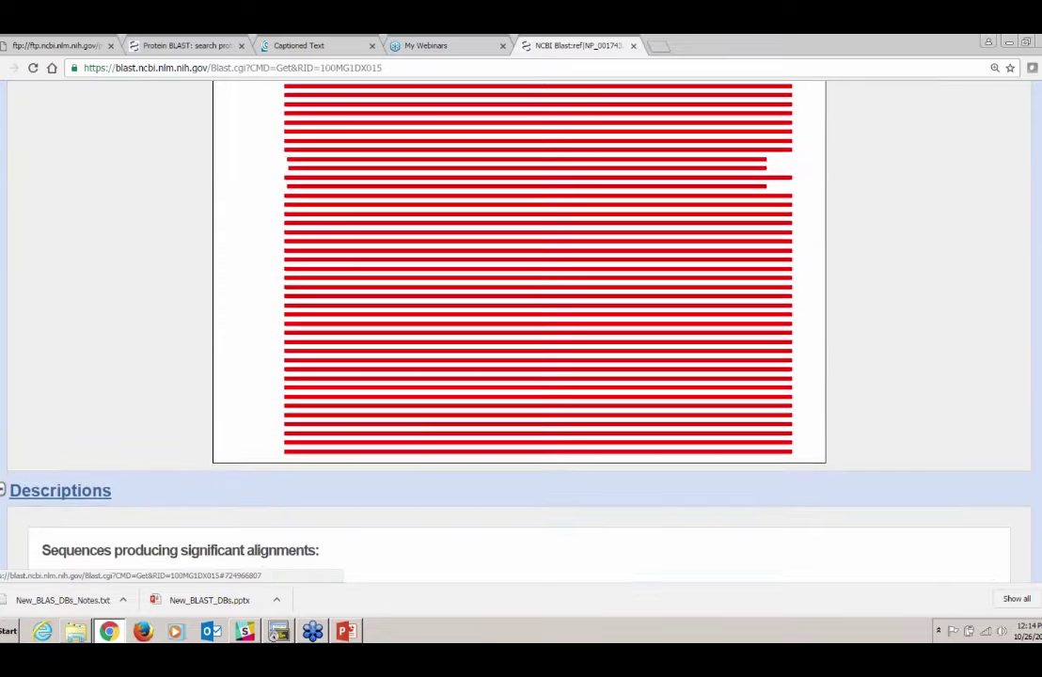
{"action": "scroll", "coordinate": [521, 330], "scroll_direction": "down", "scroll_amount": 4}
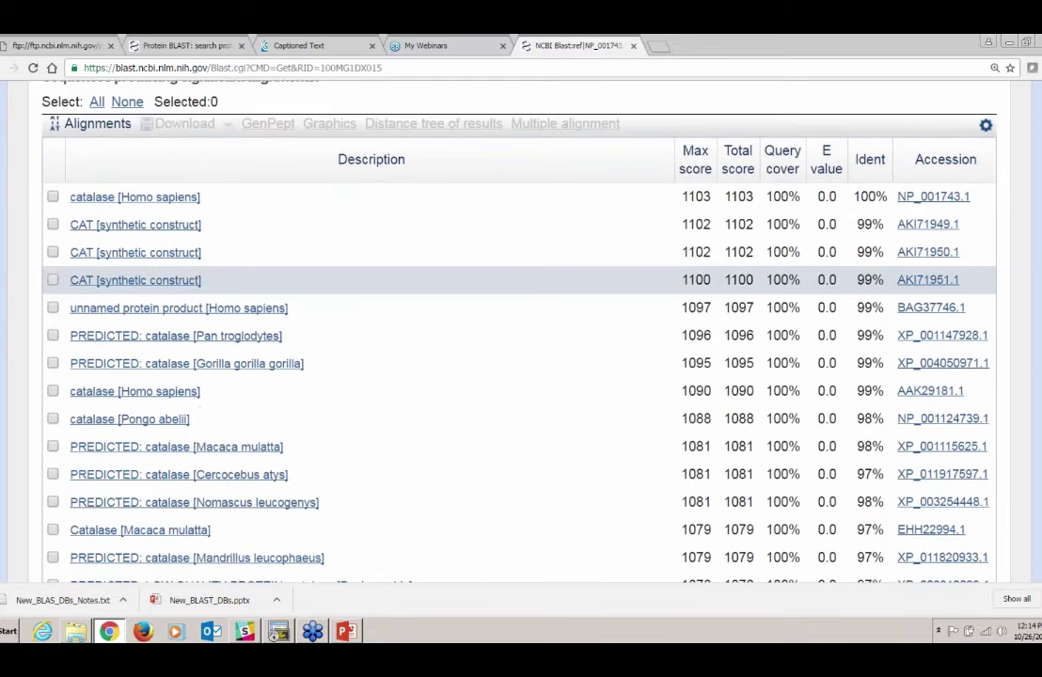
{"action": "scroll", "coordinate": [521, 282], "scroll_direction": "down", "scroll_amount": 1}
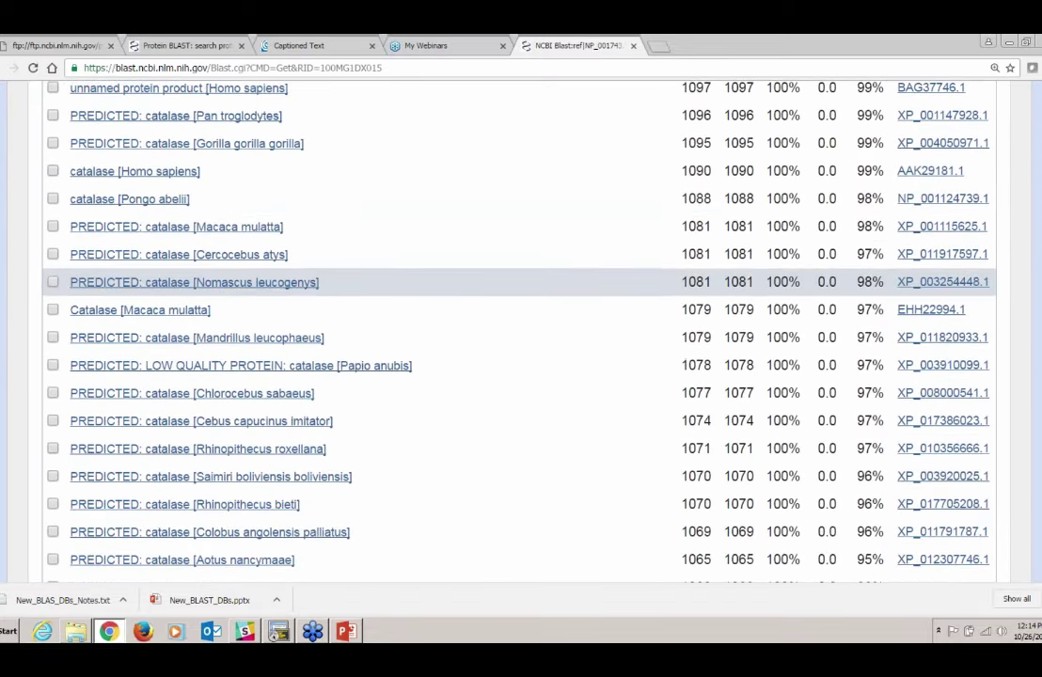
{"action": "scroll", "coordinate": [521, 329], "scroll_direction": "down", "scroll_amount": 4}
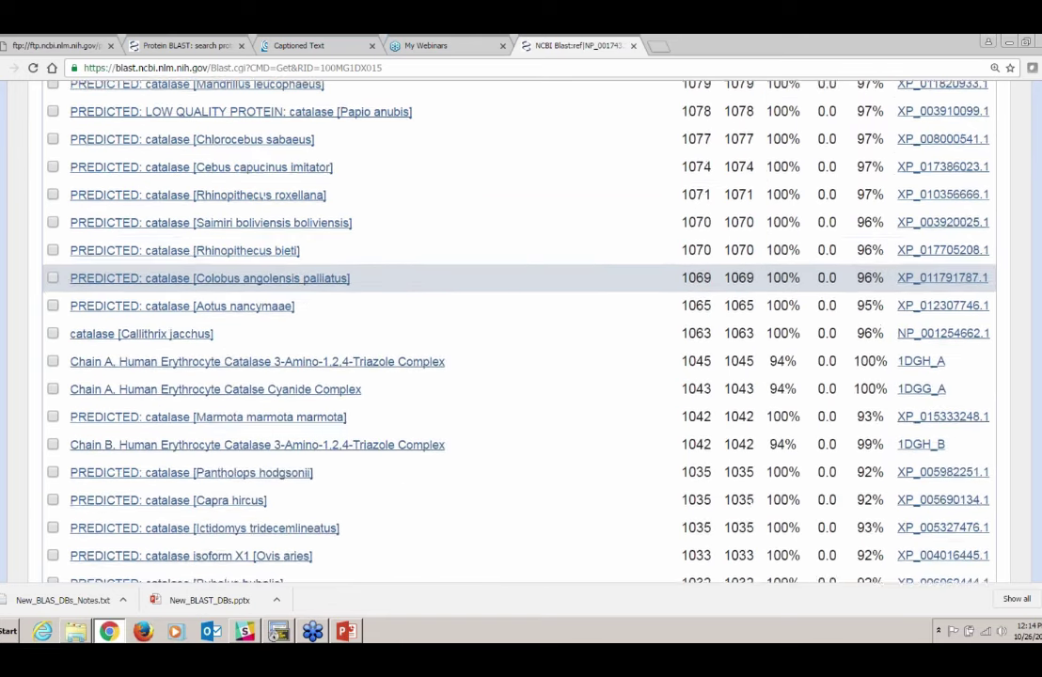
{"action": "scroll", "coordinate": [521, 282], "scroll_direction": "down", "scroll_amount": 4}
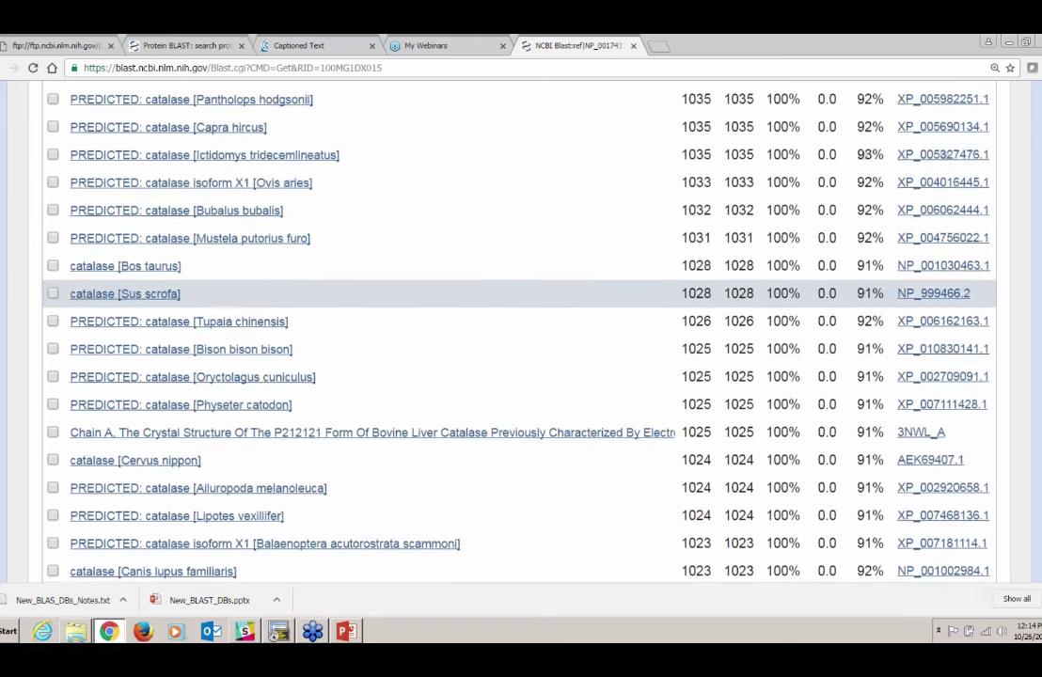
{"action": "scroll", "coordinate": [521, 282], "scroll_direction": "down", "scroll_amount": 5}
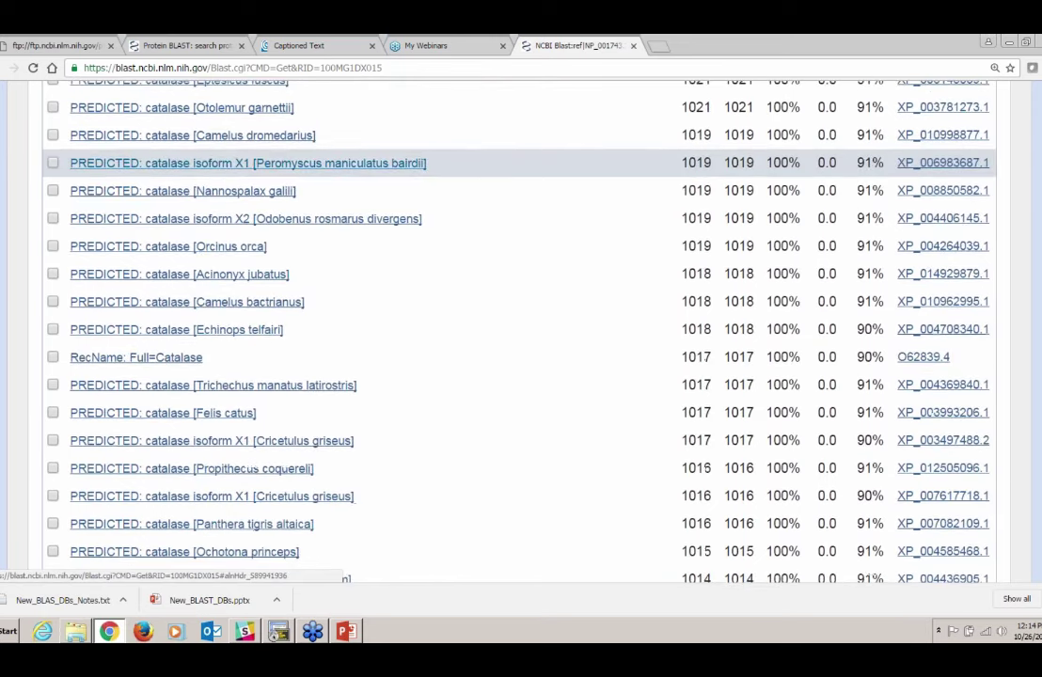
{"action": "scroll", "coordinate": [521, 283], "scroll_direction": "down", "scroll_amount": 5}
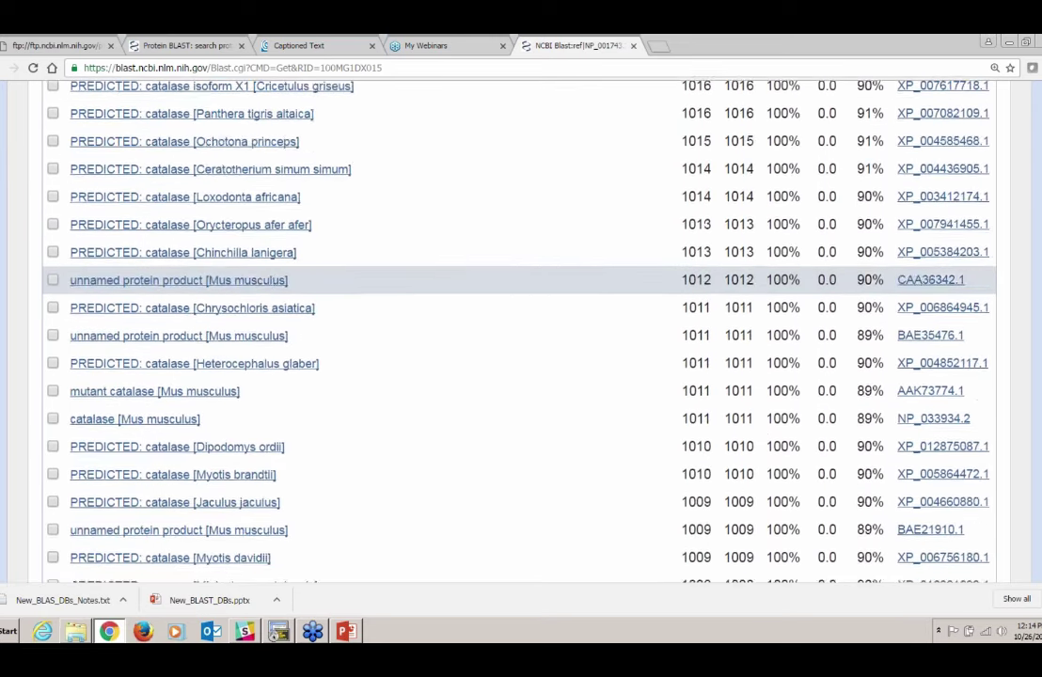
{"action": "scroll", "coordinate": [521, 283], "scroll_direction": "down", "scroll_amount": 7}
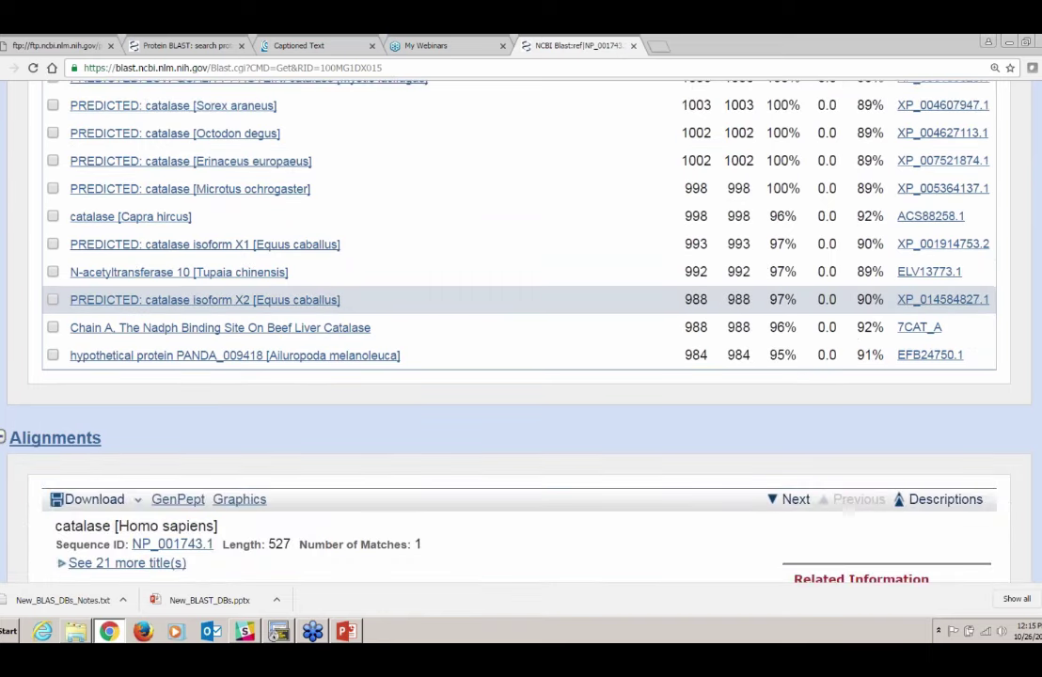
{"action": "scroll", "coordinate": [521, 282], "scroll_direction": "down", "scroll_amount": 1}
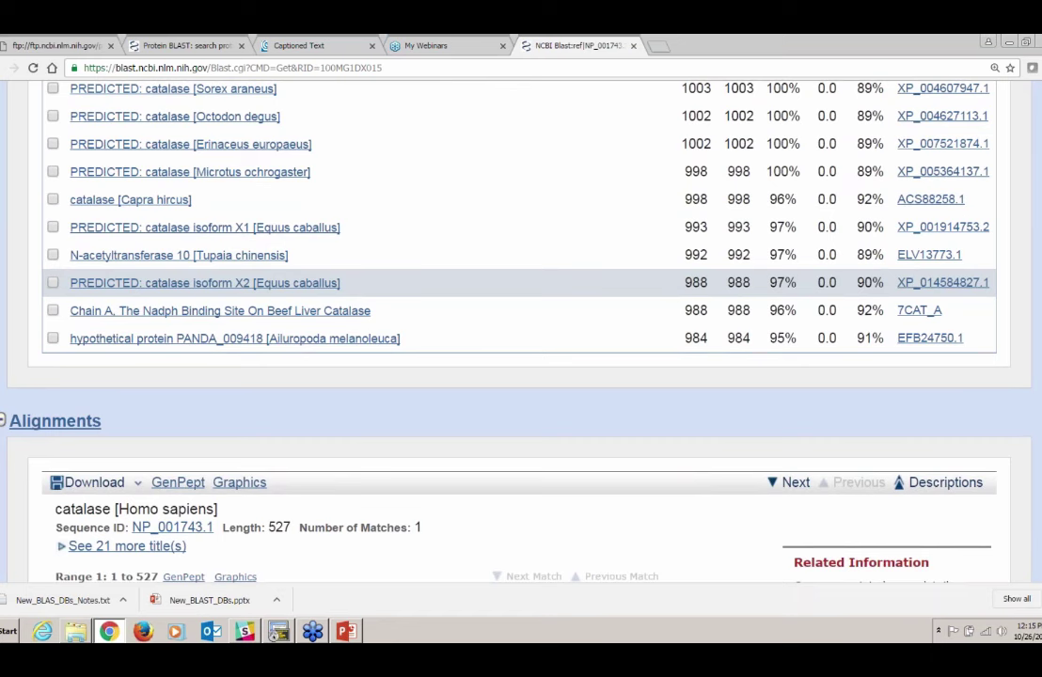
{"action": "scroll", "coordinate": [522, 329], "scroll_direction": "up", "scroll_amount": 8}
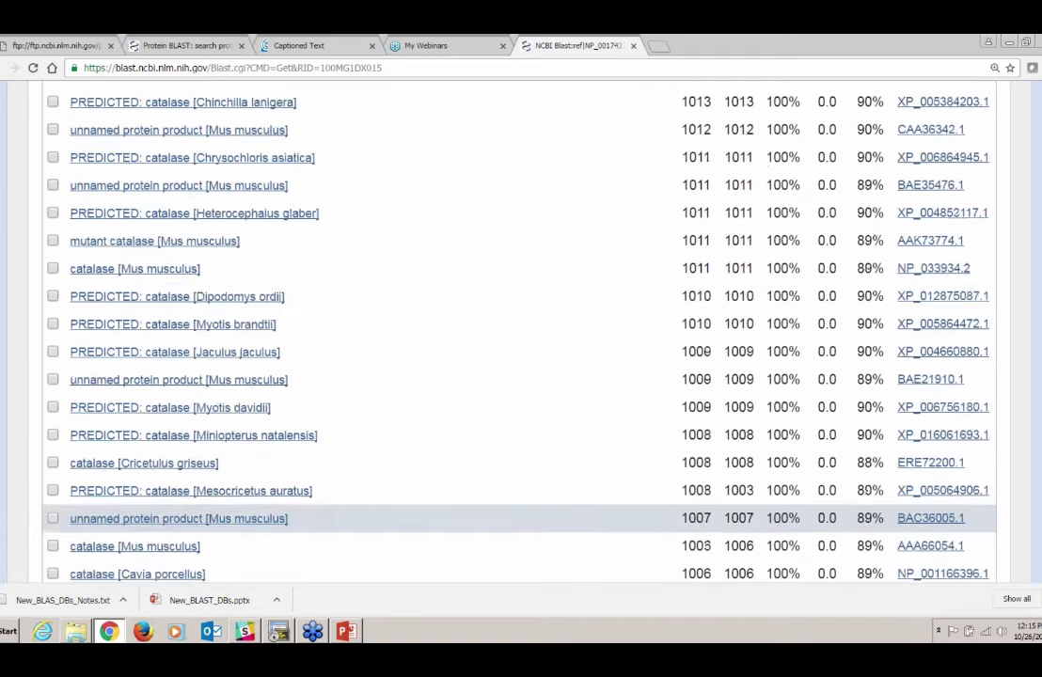
{"action": "scroll", "coordinate": [522, 329], "scroll_direction": "up", "scroll_amount": 13}
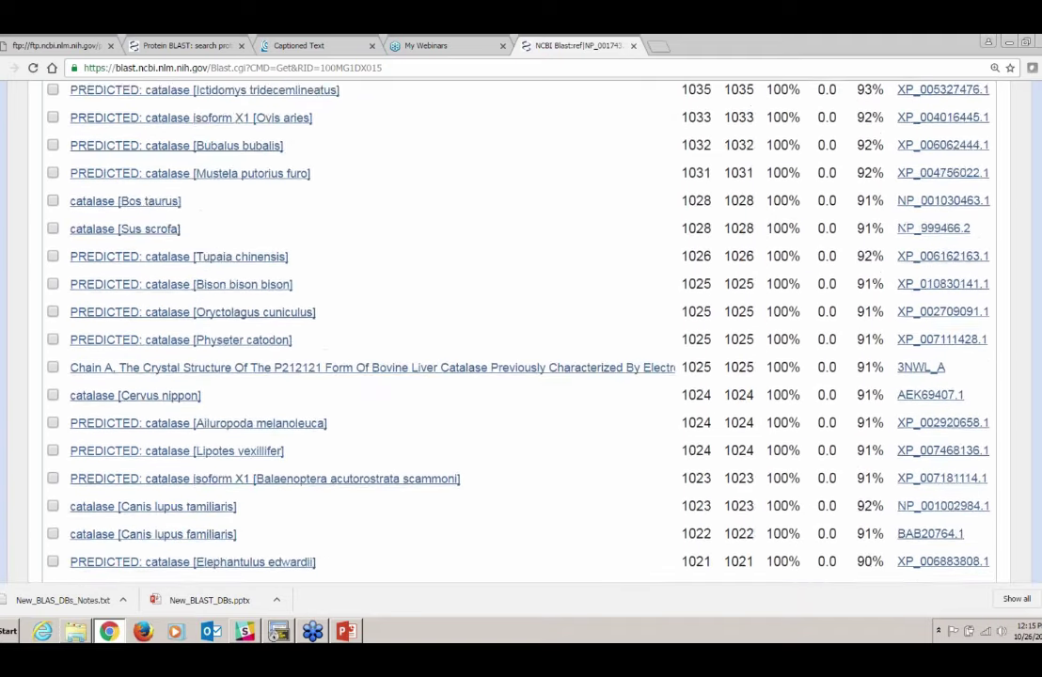
{"action": "scroll", "coordinate": [522, 329], "scroll_direction": "up", "scroll_amount": 16}
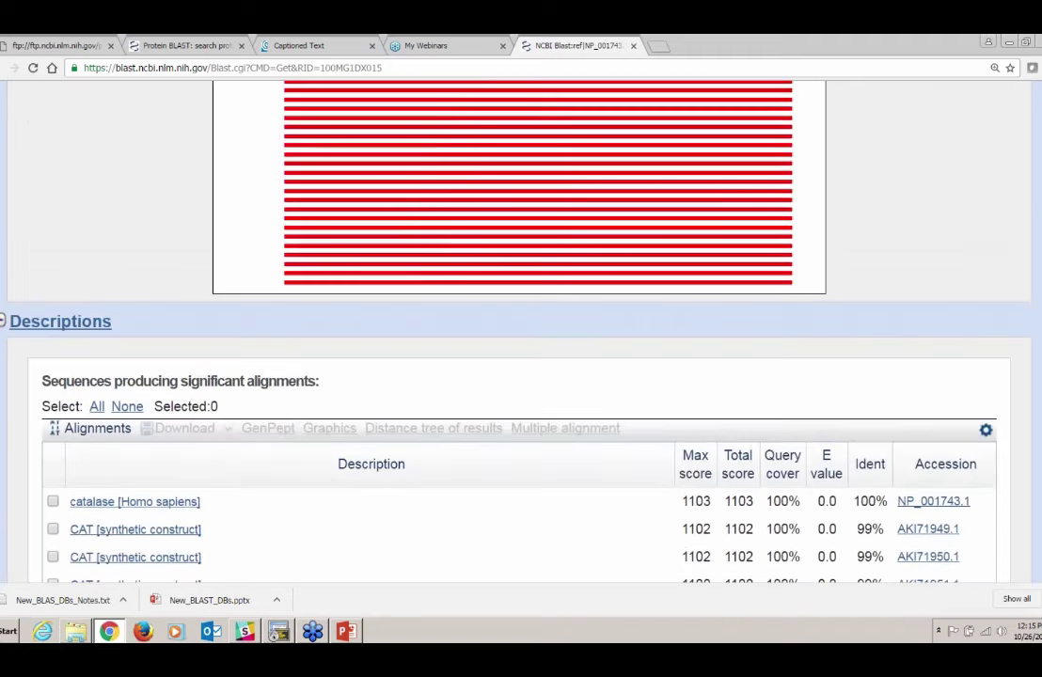
{"action": "scroll", "coordinate": [522, 329], "scroll_direction": "up", "scroll_amount": 7}
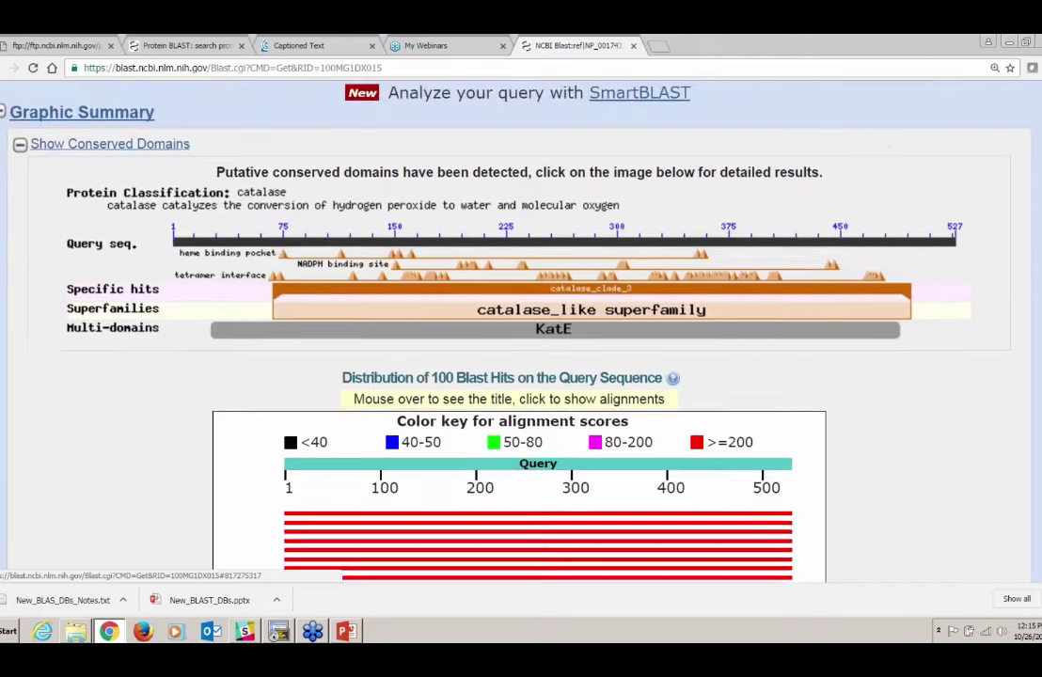
{"action": "scroll", "coordinate": [521, 329], "scroll_direction": "up", "scroll_amount": 1}
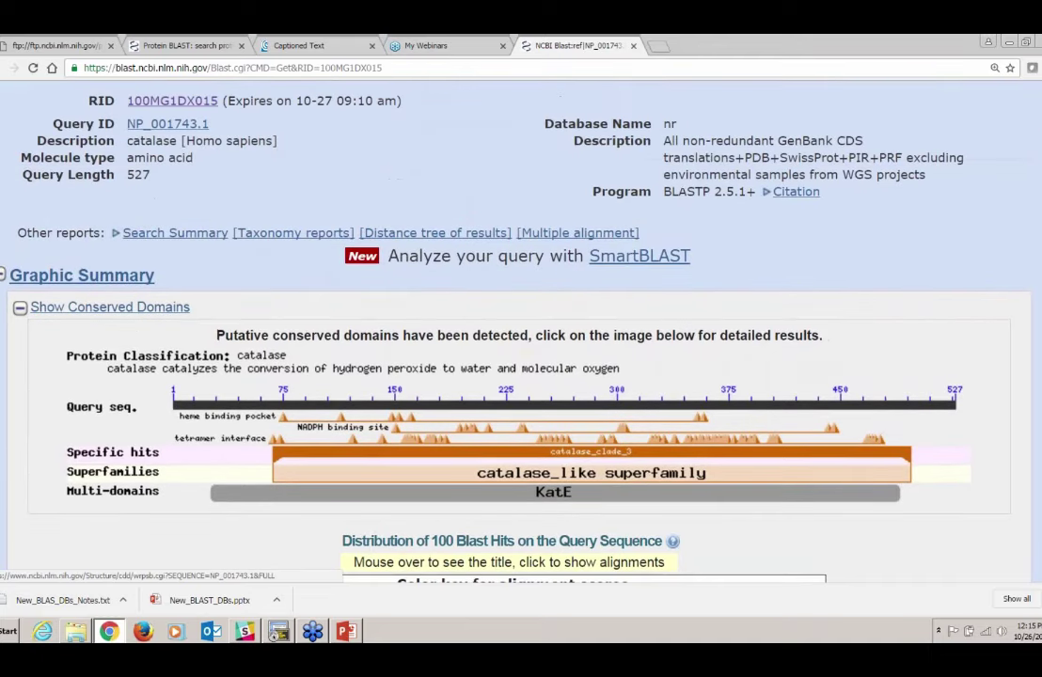
Step: Scroll through the Tax BLAST lineage report for NP_001743.1, then return to the original blastp results
{"action": "left_click", "coordinate": [314, 234]}
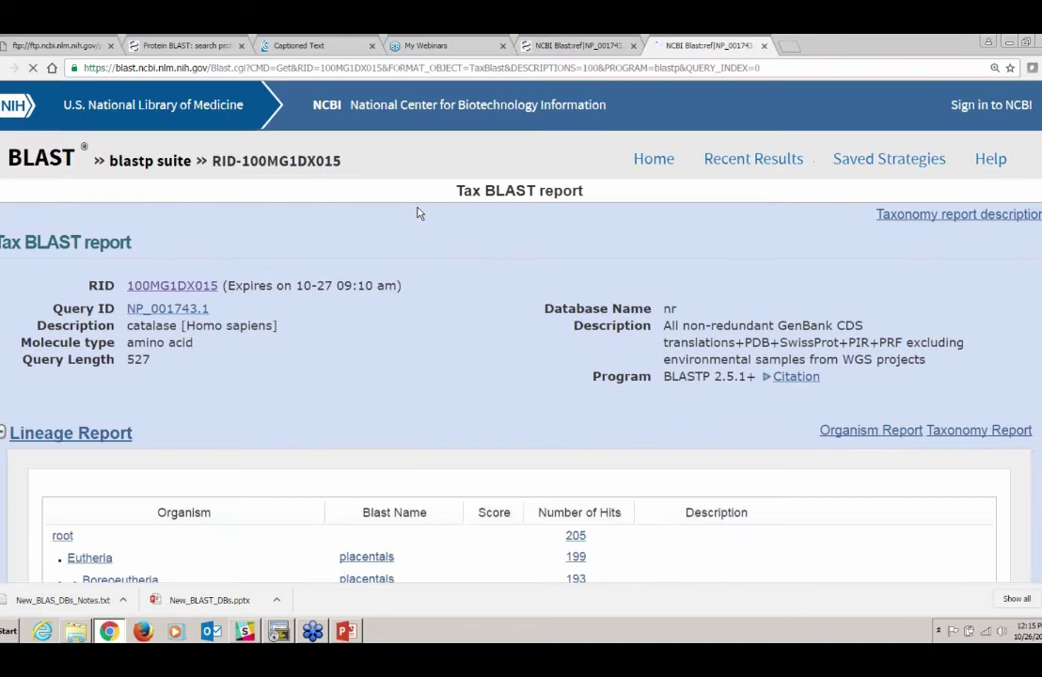
{"action": "scroll", "coordinate": [419, 214], "scroll_direction": "down", "scroll_amount": 5}
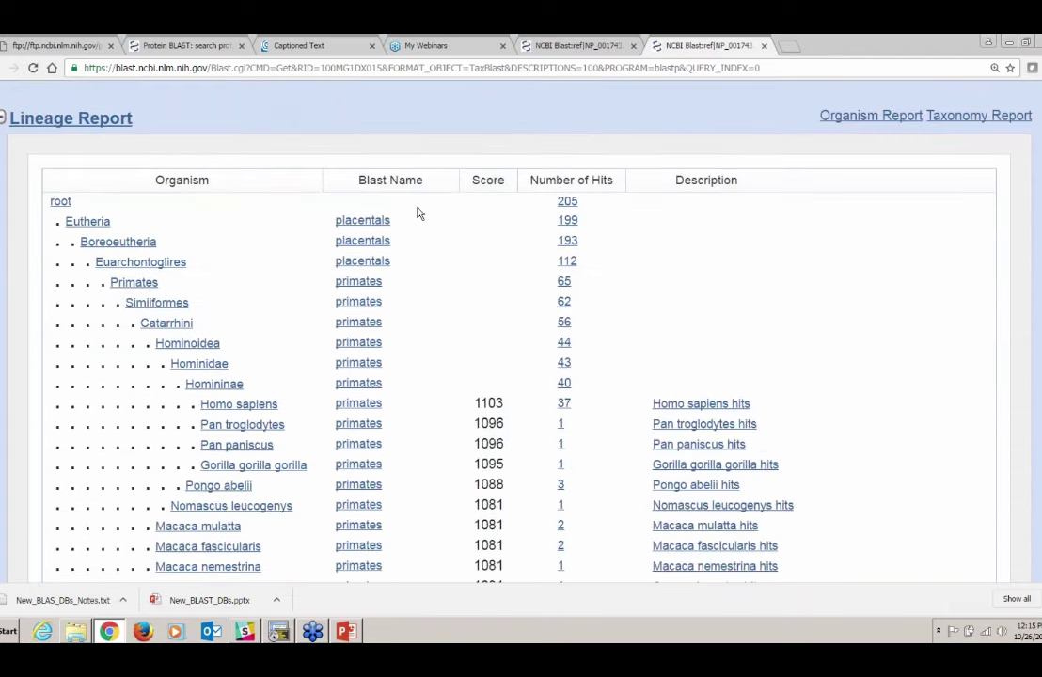
{"action": "scroll", "coordinate": [419, 213], "scroll_direction": "down", "scroll_amount": 6}
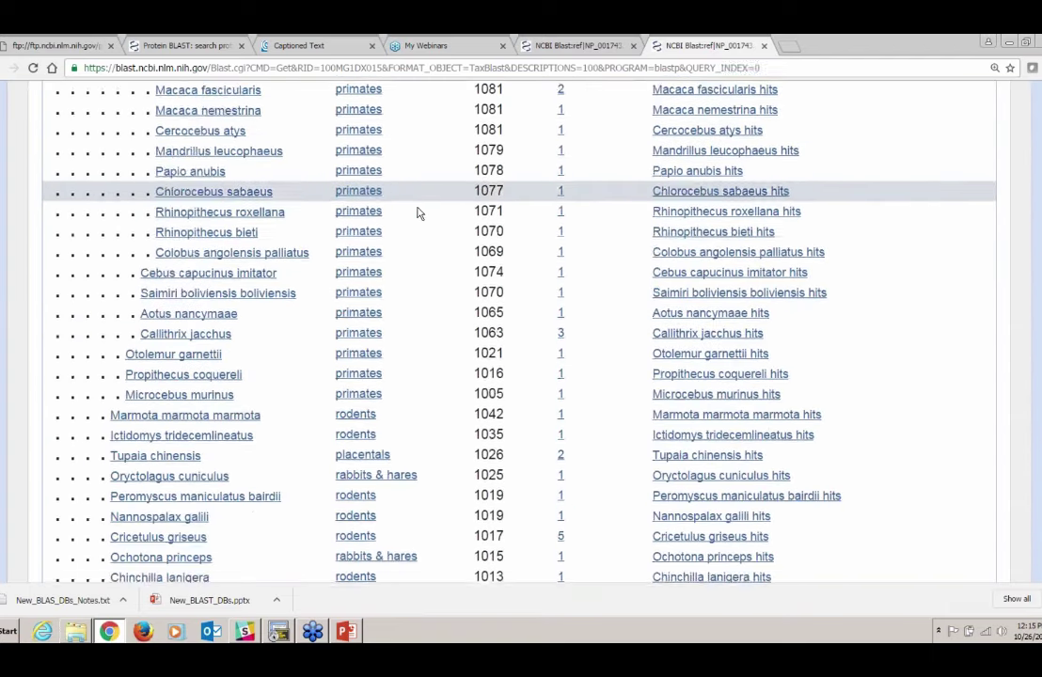
{"action": "scroll", "coordinate": [419, 214], "scroll_direction": "down", "scroll_amount": 6}
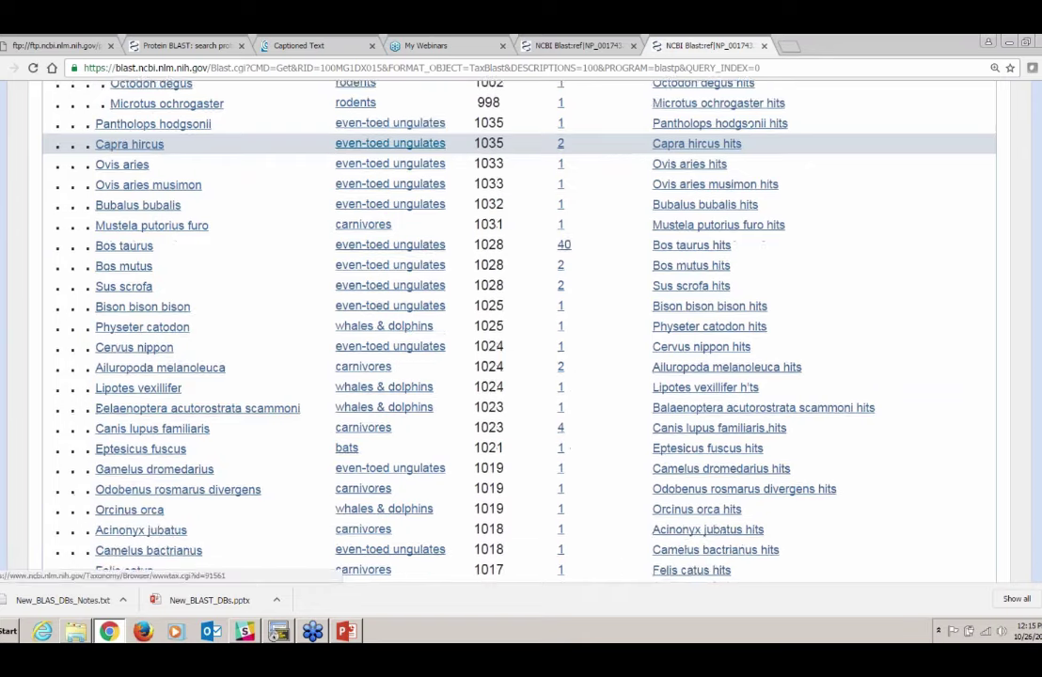
{"action": "scroll", "coordinate": [418, 213], "scroll_direction": "down", "scroll_amount": 4}
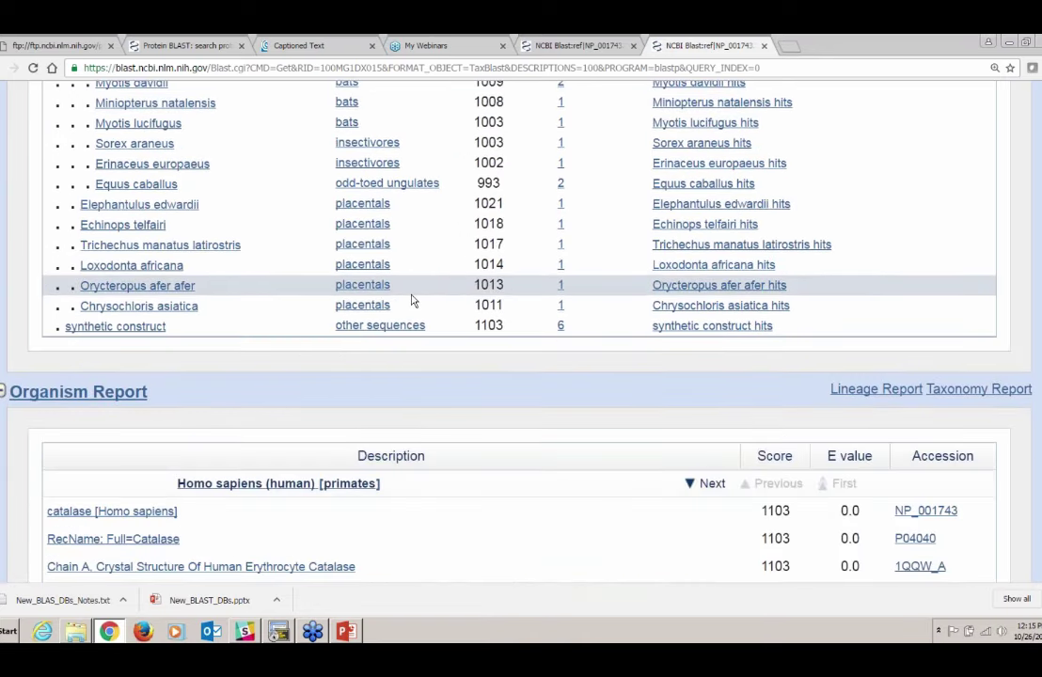
{"action": "scroll", "coordinate": [411, 299], "scroll_direction": "up", "scroll_amount": 2}
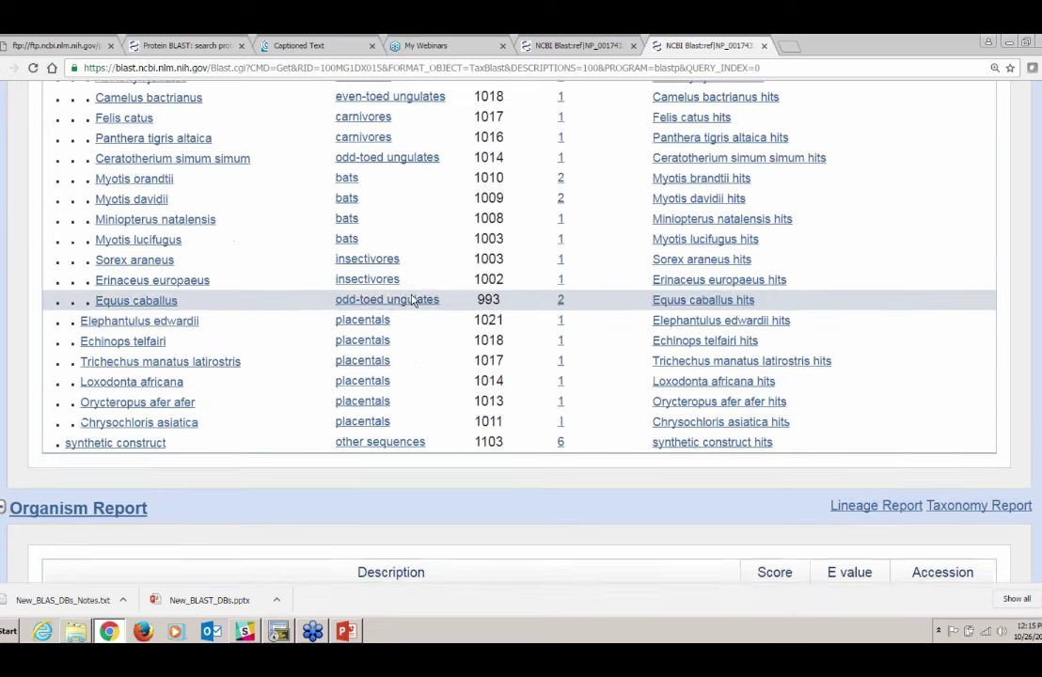
{"action": "scroll", "coordinate": [411, 300], "scroll_direction": "down", "scroll_amount": 1}
{"action": "scroll", "coordinate": [411, 299], "scroll_direction": "down", "scroll_amount": 1}
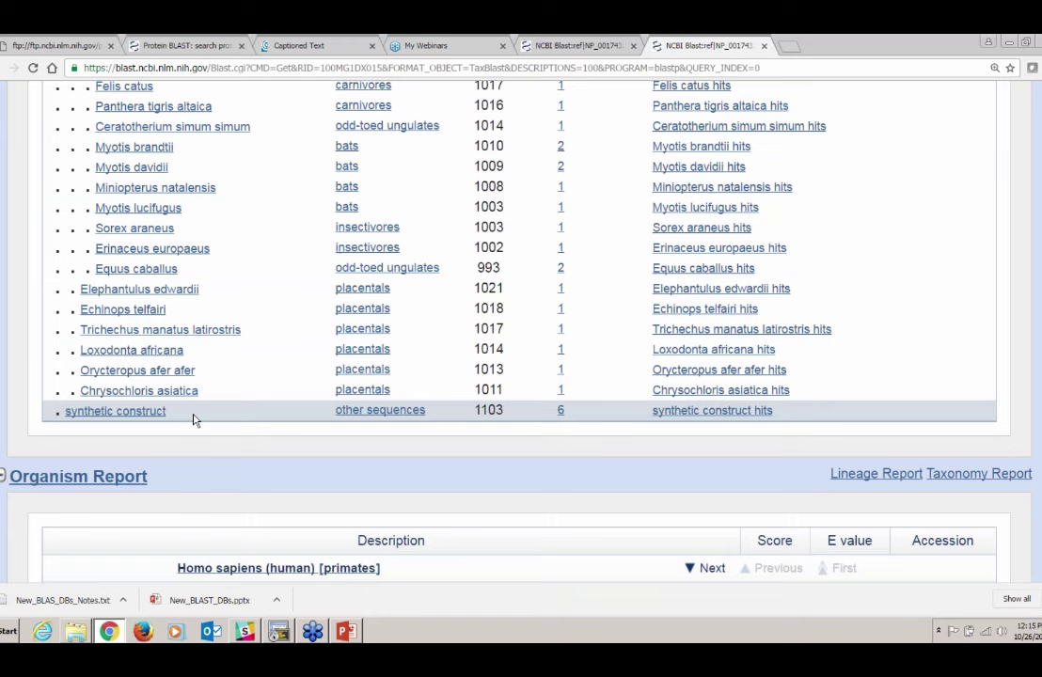
{"action": "scroll", "coordinate": [197, 417], "scroll_direction": "up", "scroll_amount": 5}
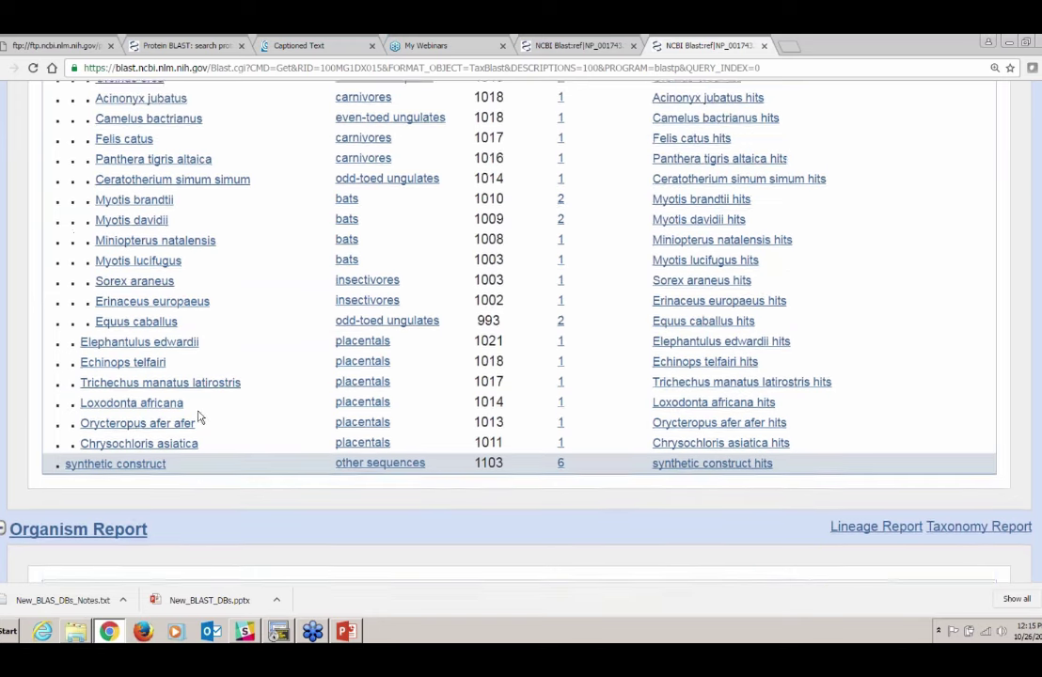
{"action": "scroll", "coordinate": [189, 473], "scroll_direction": "up", "scroll_amount": 7}
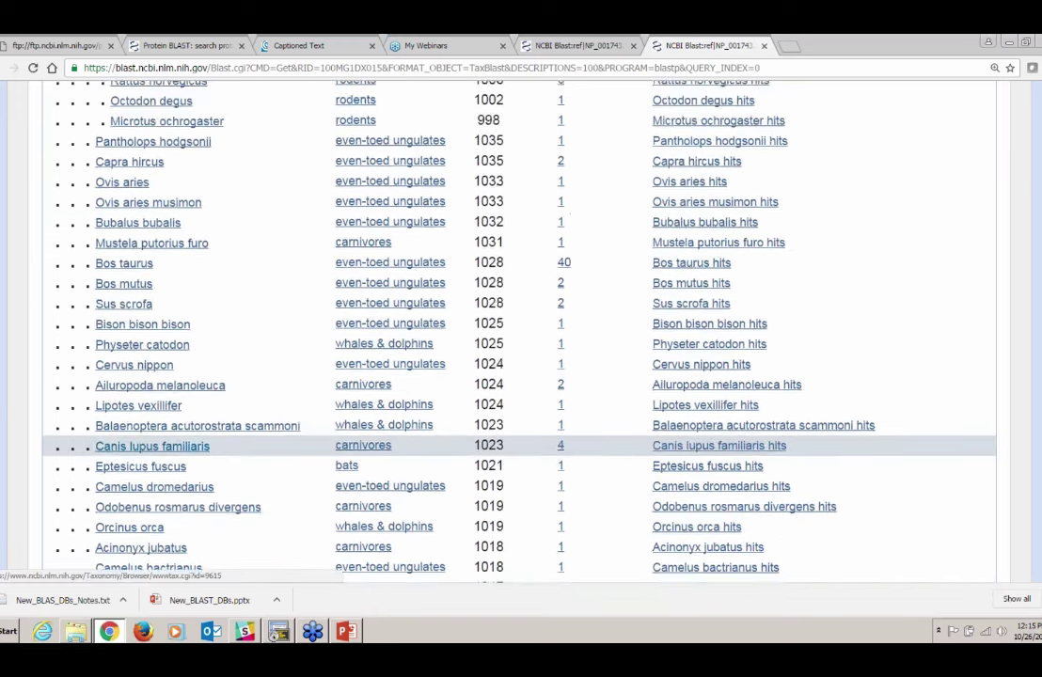
{"action": "scroll", "coordinate": [188, 522], "scroll_direction": "up", "scroll_amount": 5}
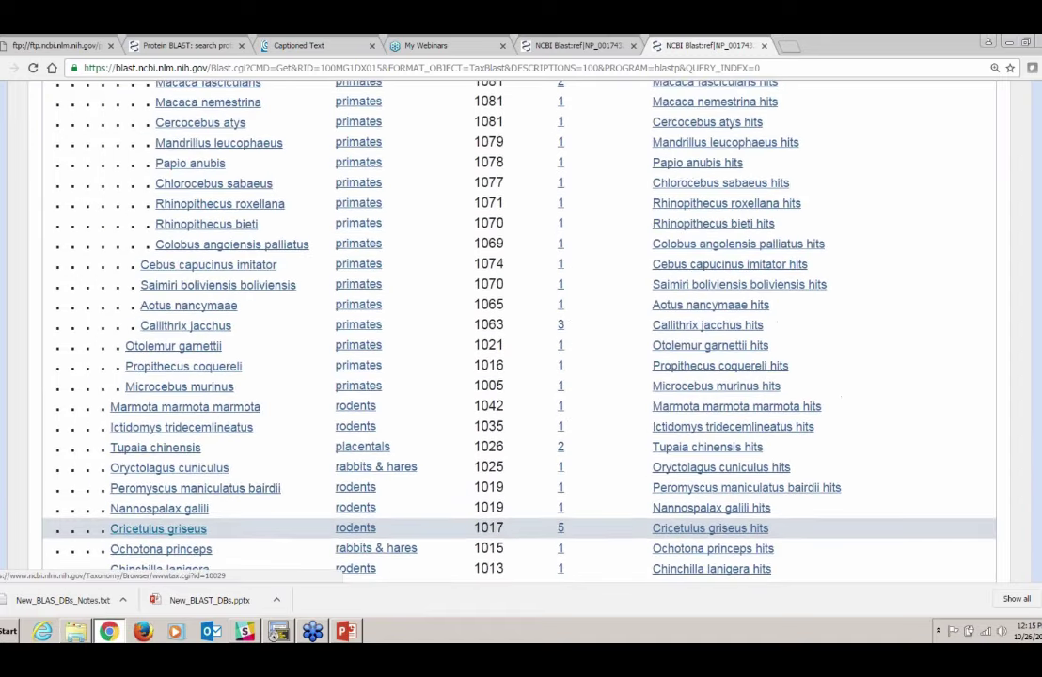
{"action": "scroll", "coordinate": [188, 451], "scroll_direction": "up", "scroll_amount": 5}
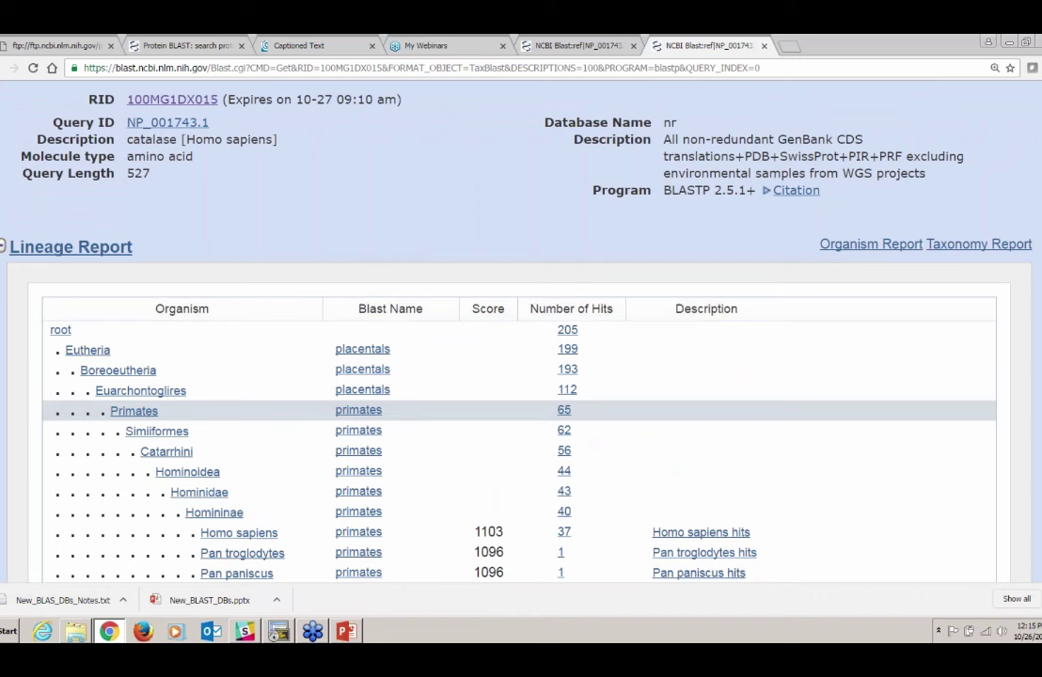
{"action": "scroll", "coordinate": [240, 417], "scroll_direction": "down", "scroll_amount": 2}
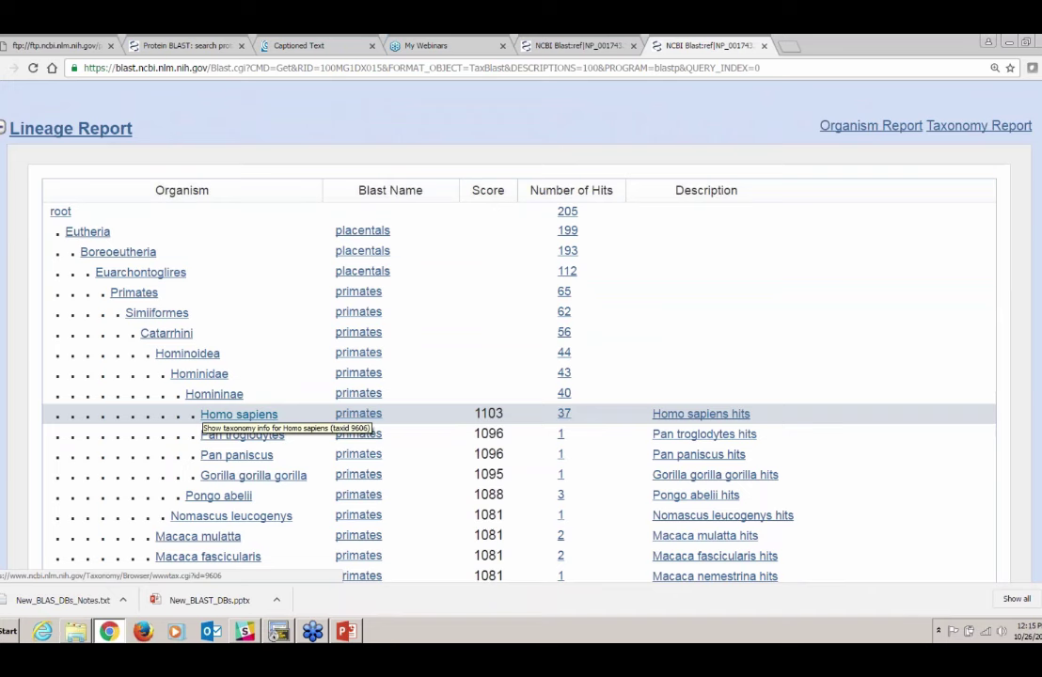
{"action": "scroll", "coordinate": [239, 417], "scroll_direction": "up", "scroll_amount": 5}
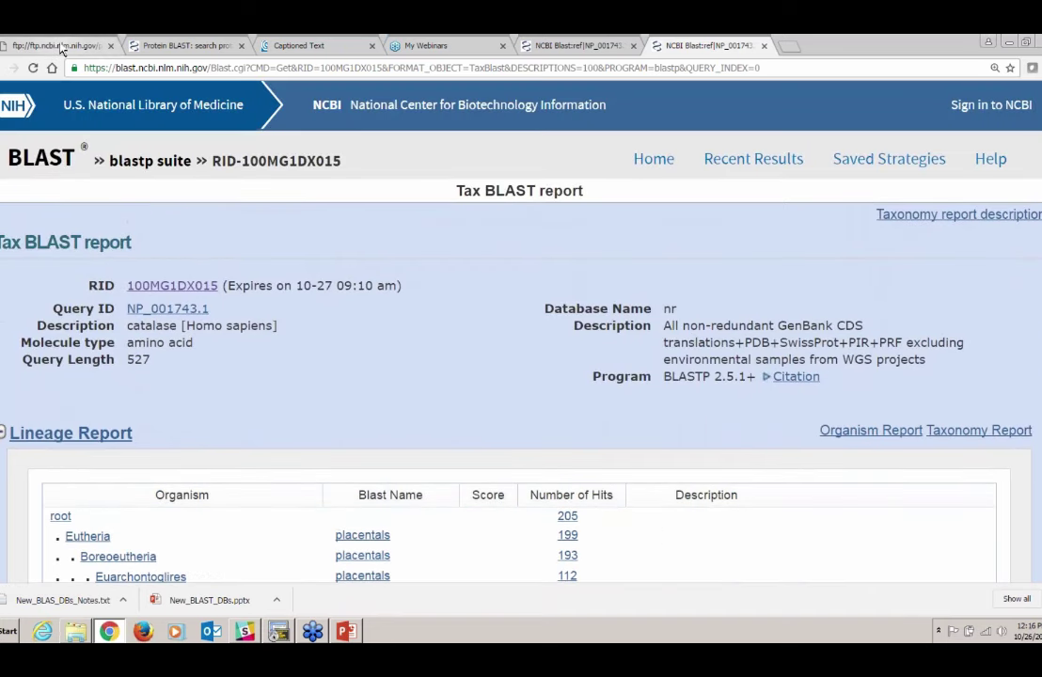
{"action": "left_click", "coordinate": [602, 45]}
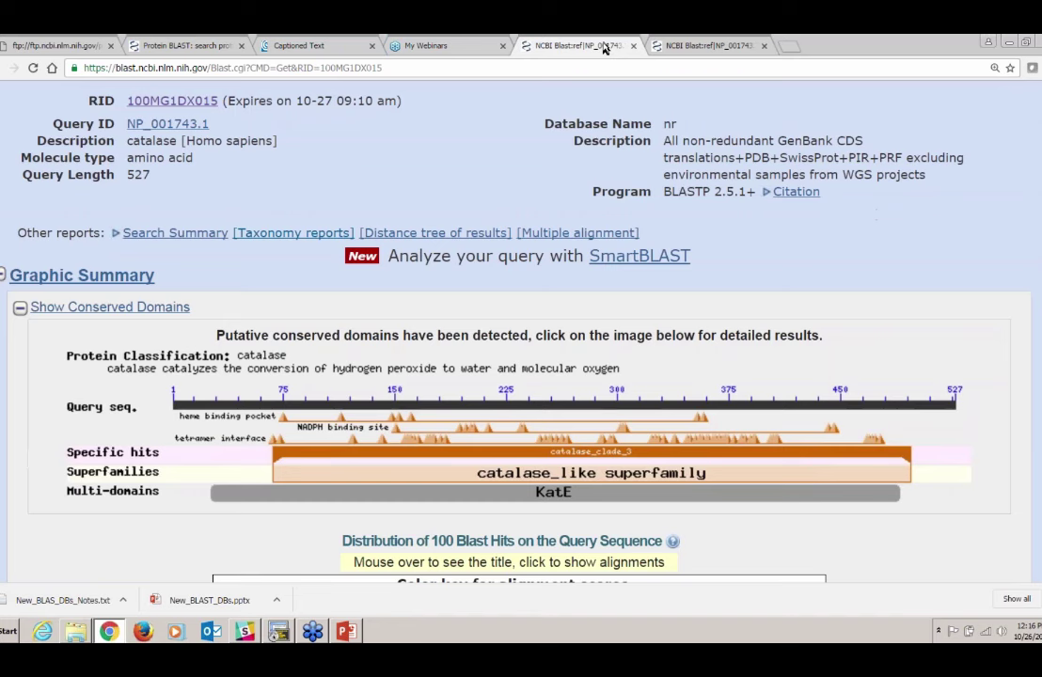
Step: Close the taxonomy tab and resubmit the NP_001743.1 blastp search against Model Organisms (landmark)
{"action": "left_click", "coordinate": [764, 47]}
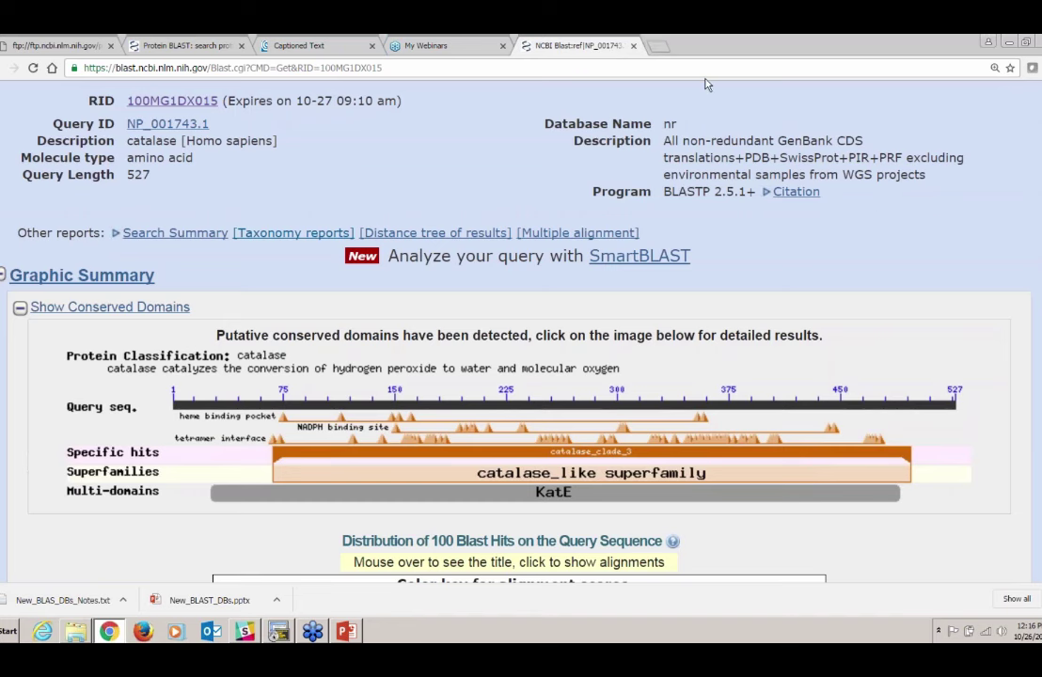
{"action": "scroll", "coordinate": [155, 205], "scroll_direction": "up", "scroll_amount": 1}
{"action": "scroll", "coordinate": [158, 209], "scroll_direction": "up", "scroll_amount": 2}
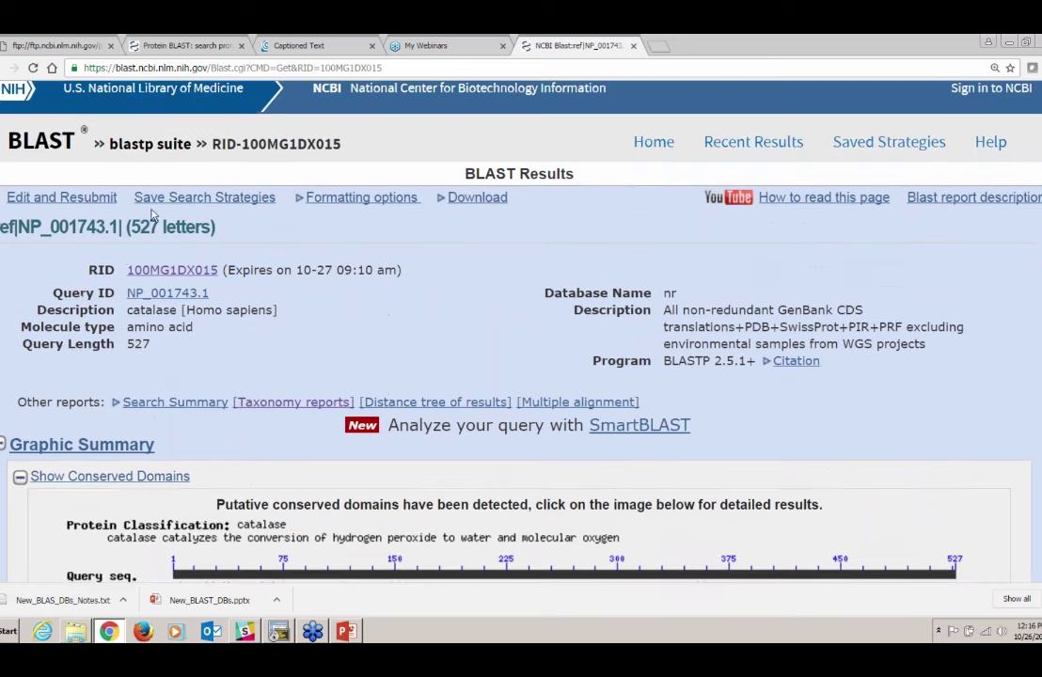
{"action": "left_click", "coordinate": [61, 200]}
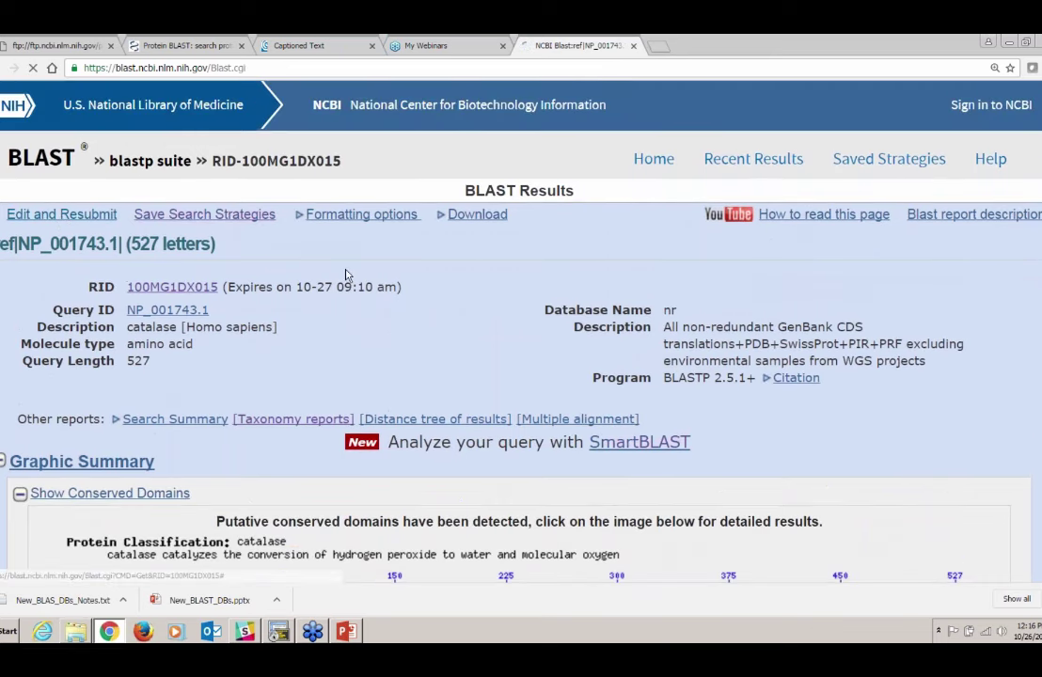
{"action": "scroll", "coordinate": [517, 330], "scroll_direction": "down", "scroll_amount": 2}
{"action": "scroll", "coordinate": [325, 365], "scroll_direction": "down", "scroll_amount": 3}
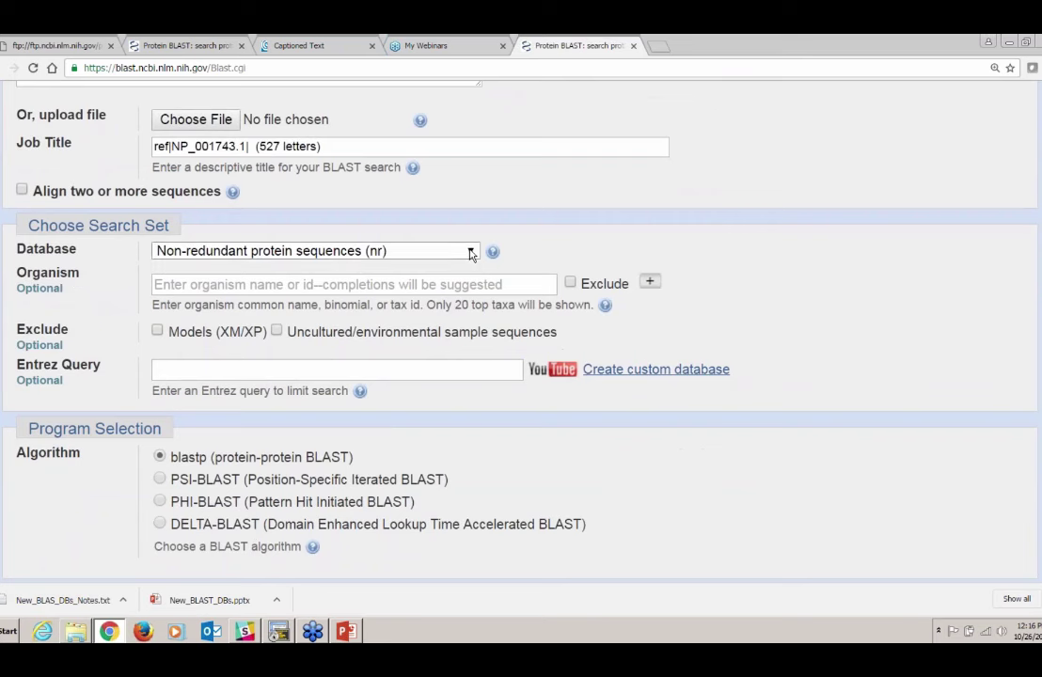
{"action": "left_click", "coordinate": [472, 253]}
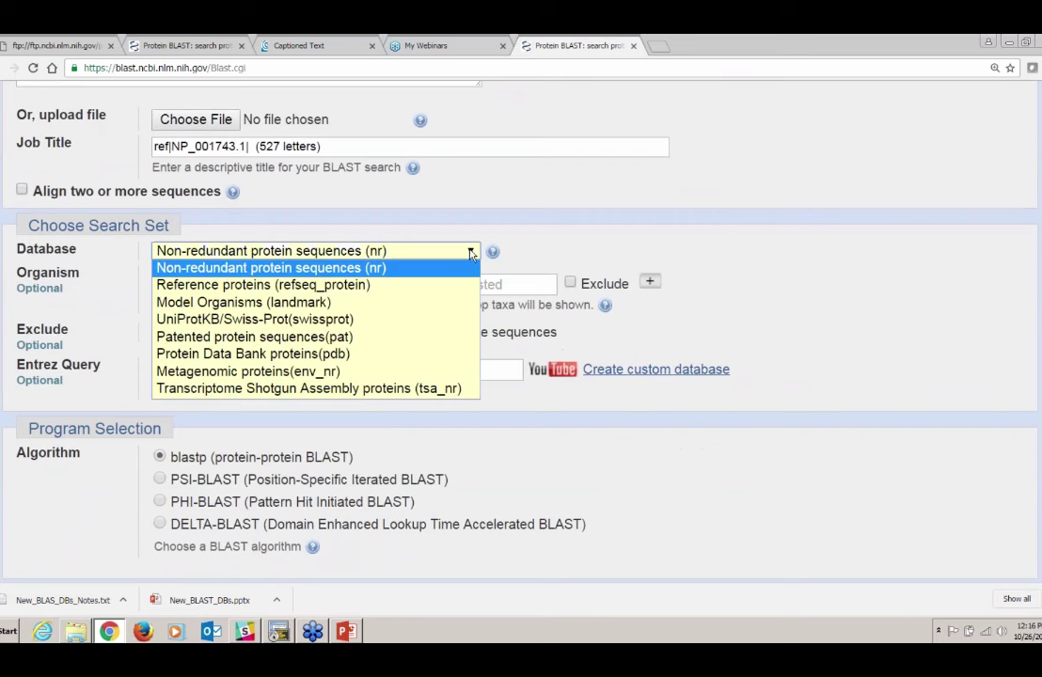
{"action": "left_click", "coordinate": [410, 302]}
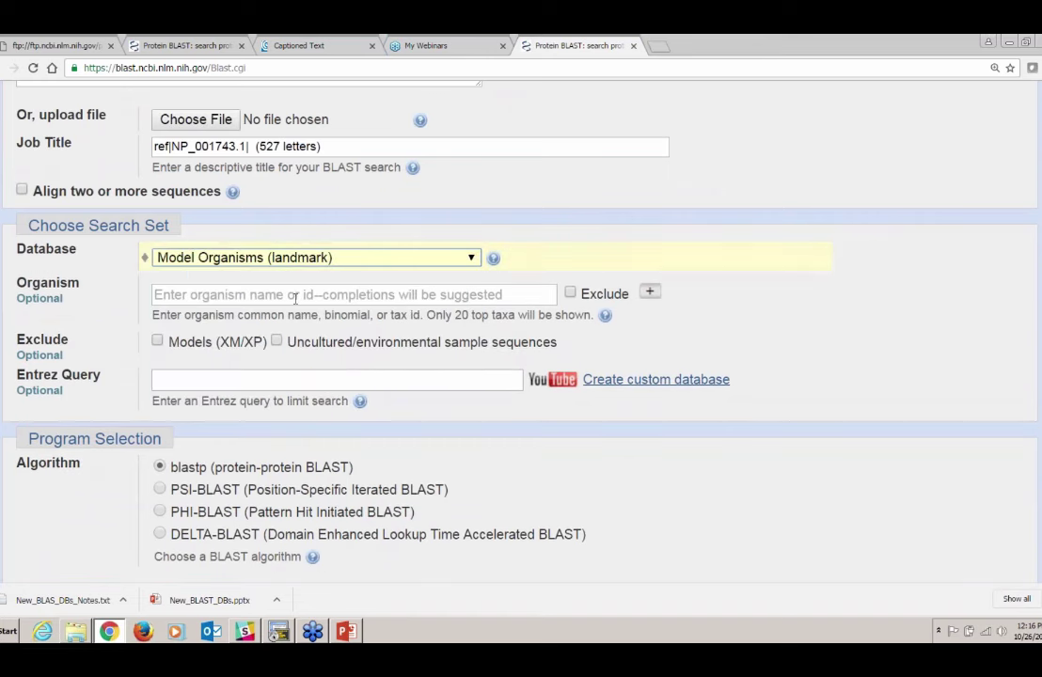
{"action": "scroll", "coordinate": [779, 261], "scroll_direction": "down", "scroll_amount": 3}
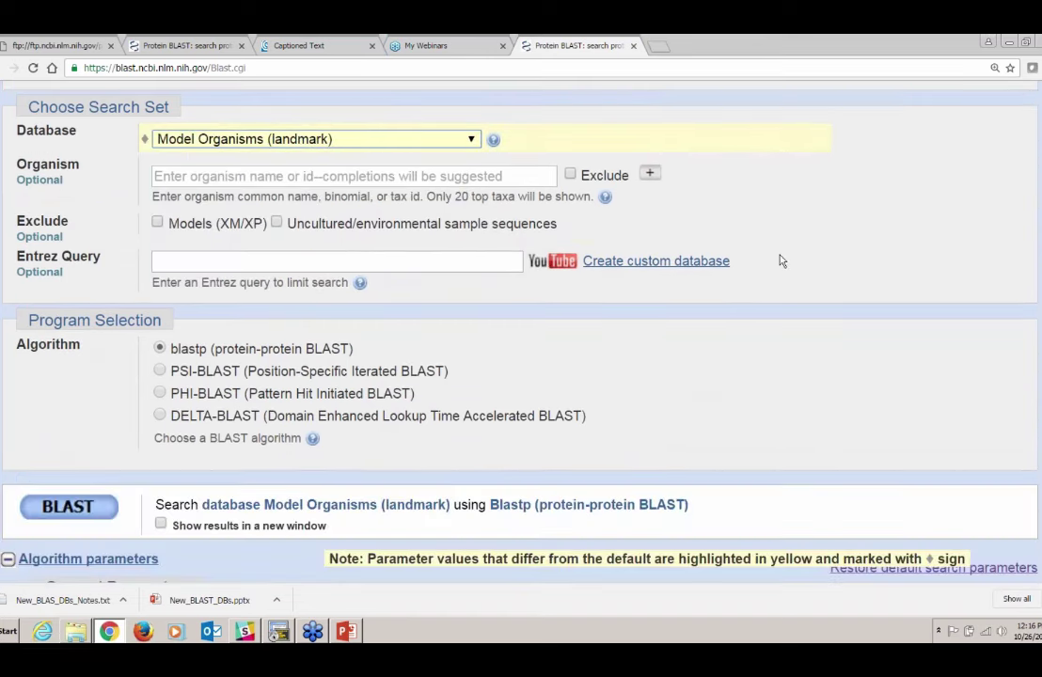
{"action": "scroll", "coordinate": [779, 260], "scroll_direction": "down", "scroll_amount": 9}
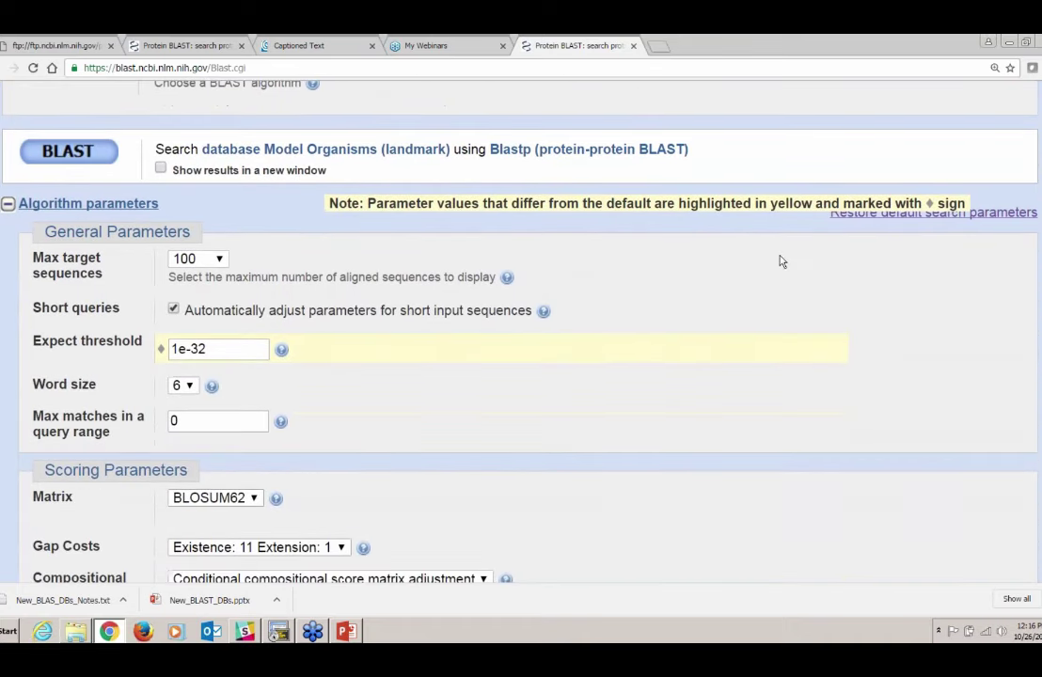
{"action": "left_click", "coordinate": [65, 163]}
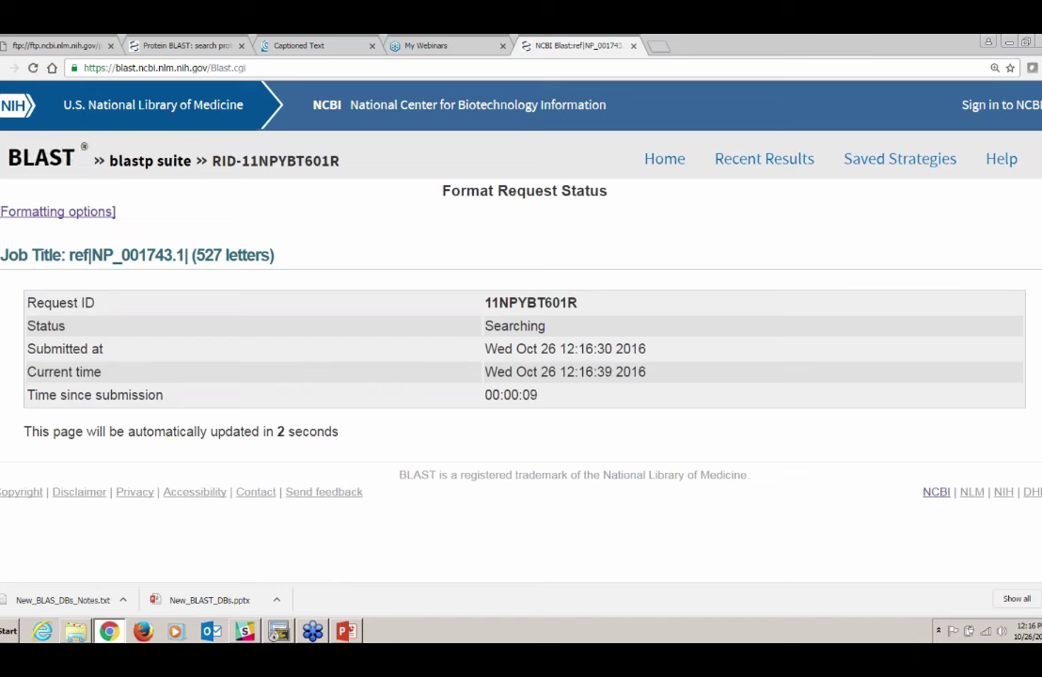
Step: Copy the landmark results link (RID 101MNB3F015) from the notes and paste-and-go it in a new tab
{"action": "left_click", "coordinate": [56, 47]}
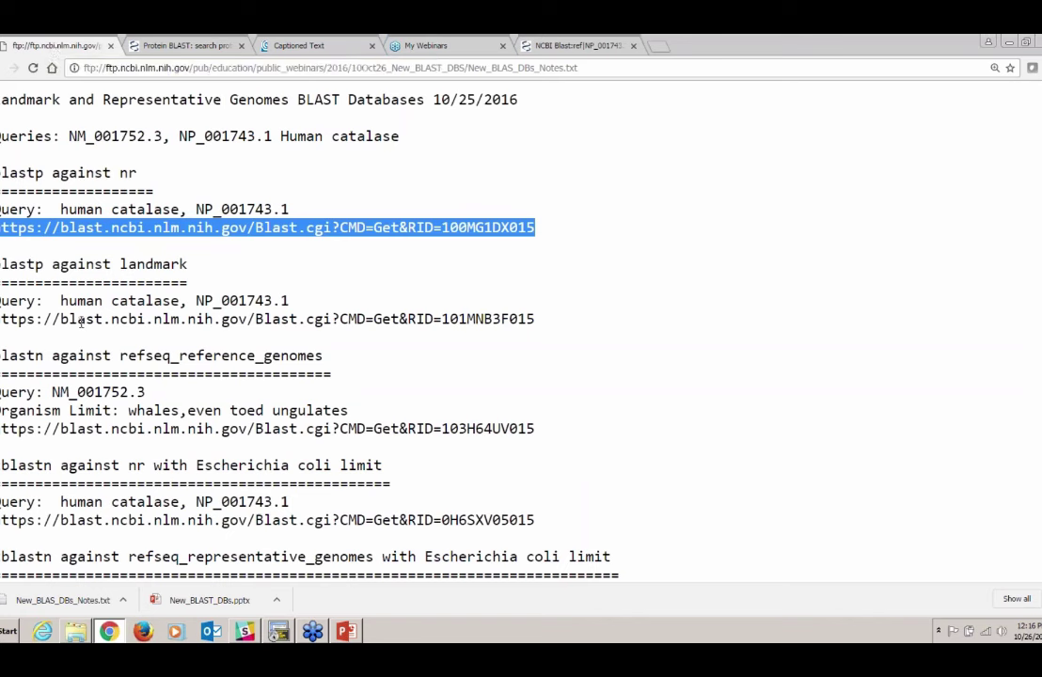
{"action": "left_click_drag", "start_coordinate": [1, 320], "coordinate": [536, 320]}
{"action": "key", "text": "ctrl+c"}
{"action": "left_click", "coordinate": [549, 47]}
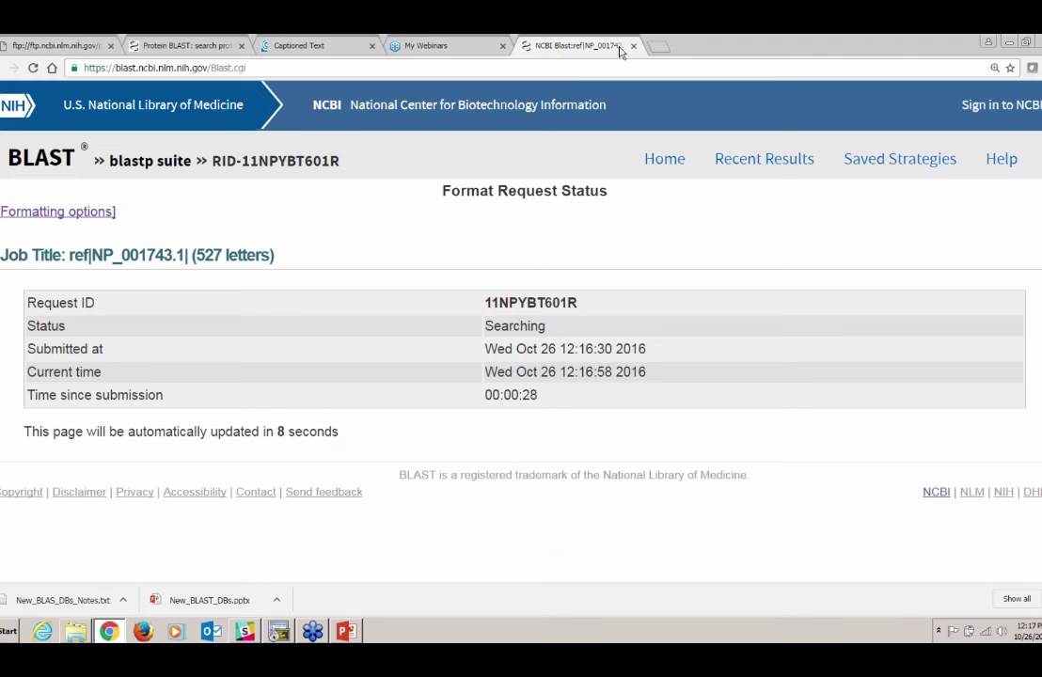
{"action": "left_click", "coordinate": [659, 46]}
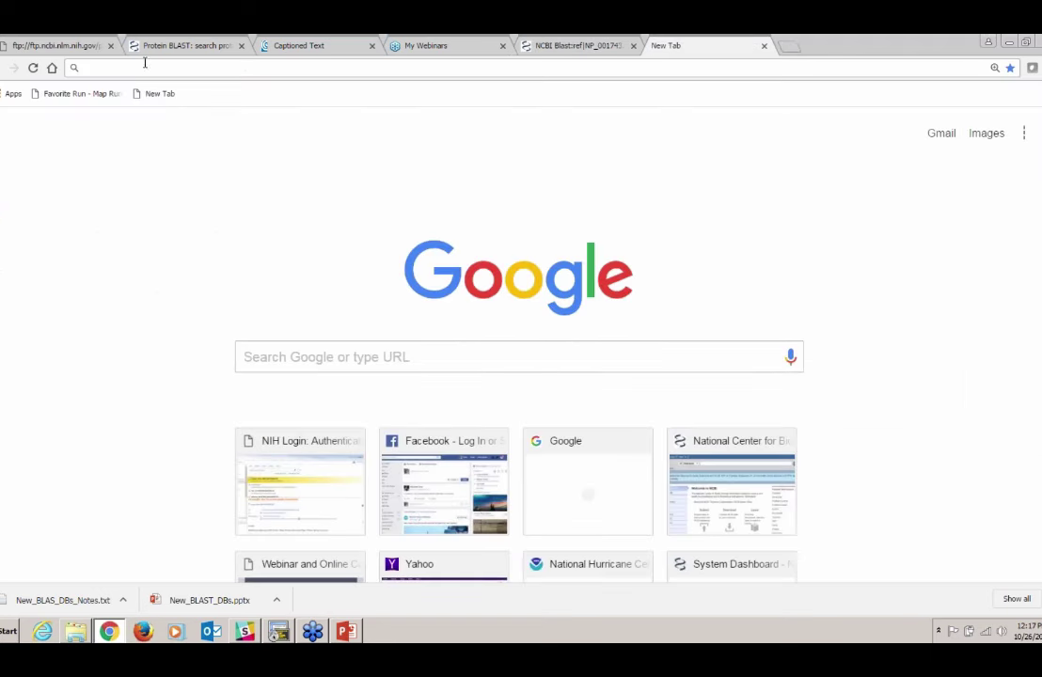
{"action": "right_click", "coordinate": [149, 68]}
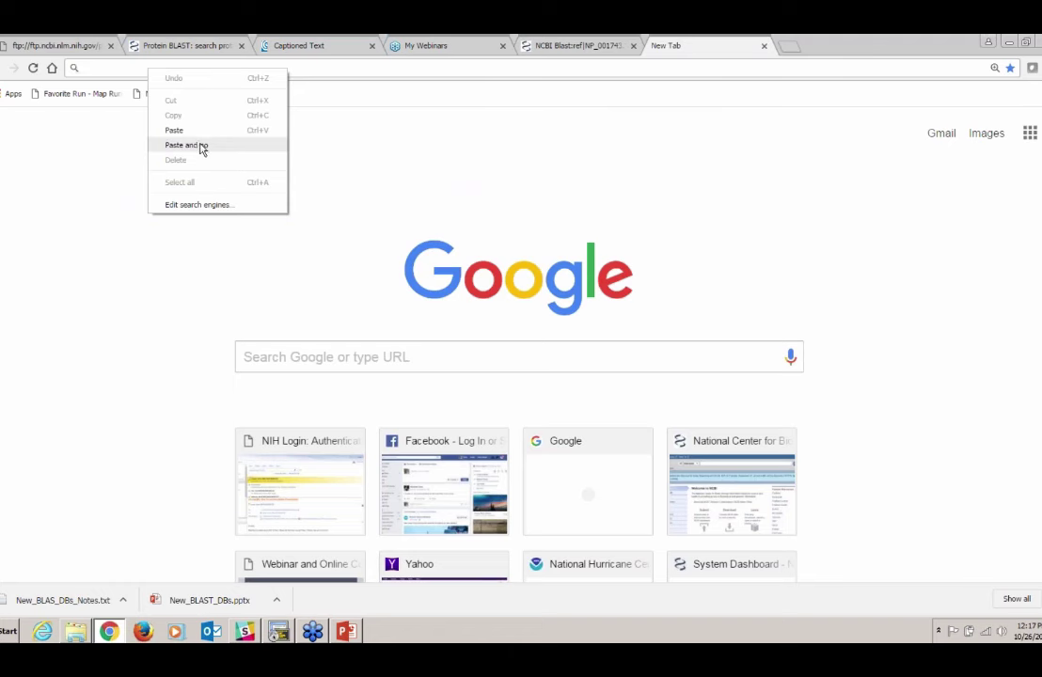
{"action": "left_click", "coordinate": [197, 145]}
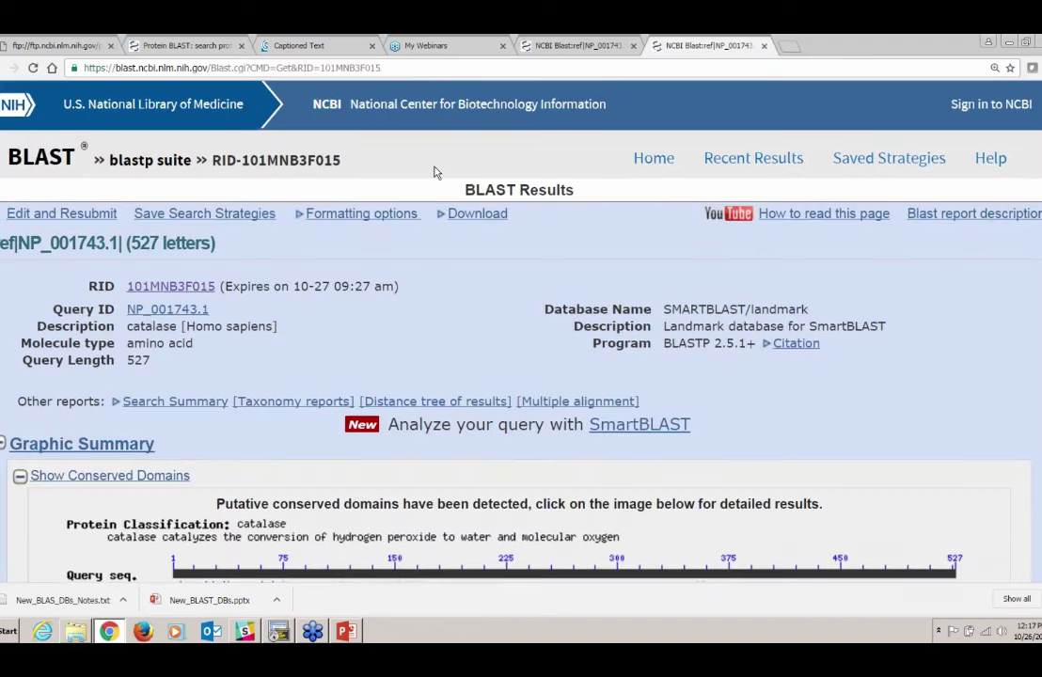
{"action": "scroll", "coordinate": [435, 172], "scroll_direction": "down", "scroll_amount": 1}
{"action": "key", "text": "ctrl+plus"}
{"action": "key", "text": "ctrl+plus"}
{"action": "key", "text": "ctrl+plus"}
{"action": "scroll", "coordinate": [435, 172], "scroll_direction": "down", "scroll_amount": 5}
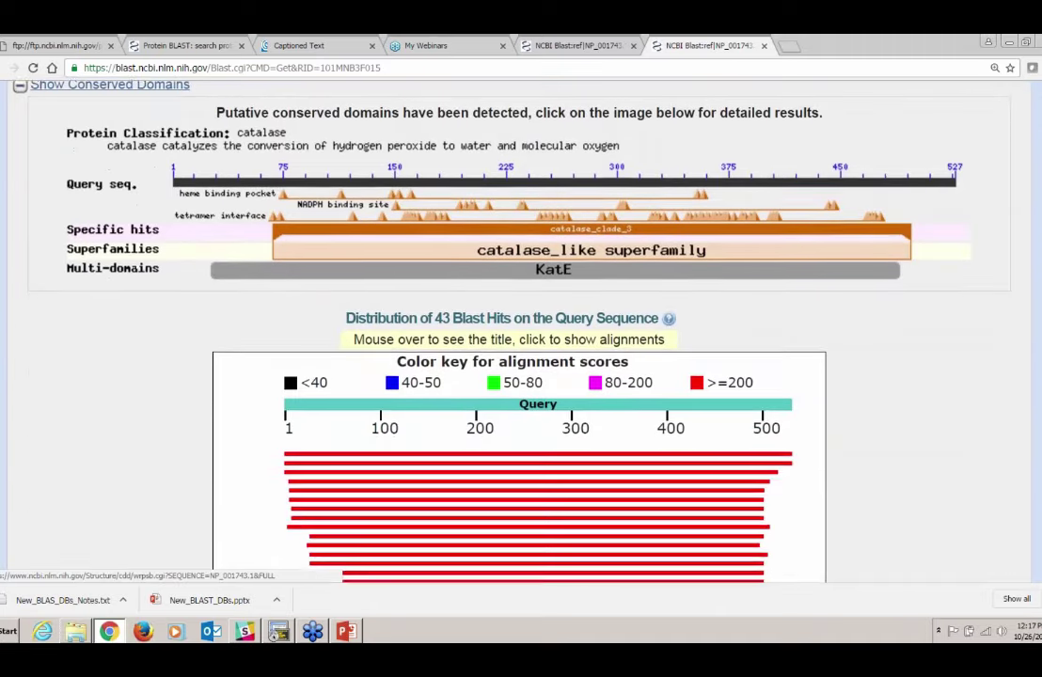
{"action": "scroll", "coordinate": [434, 174], "scroll_direction": "down", "scroll_amount": 2}
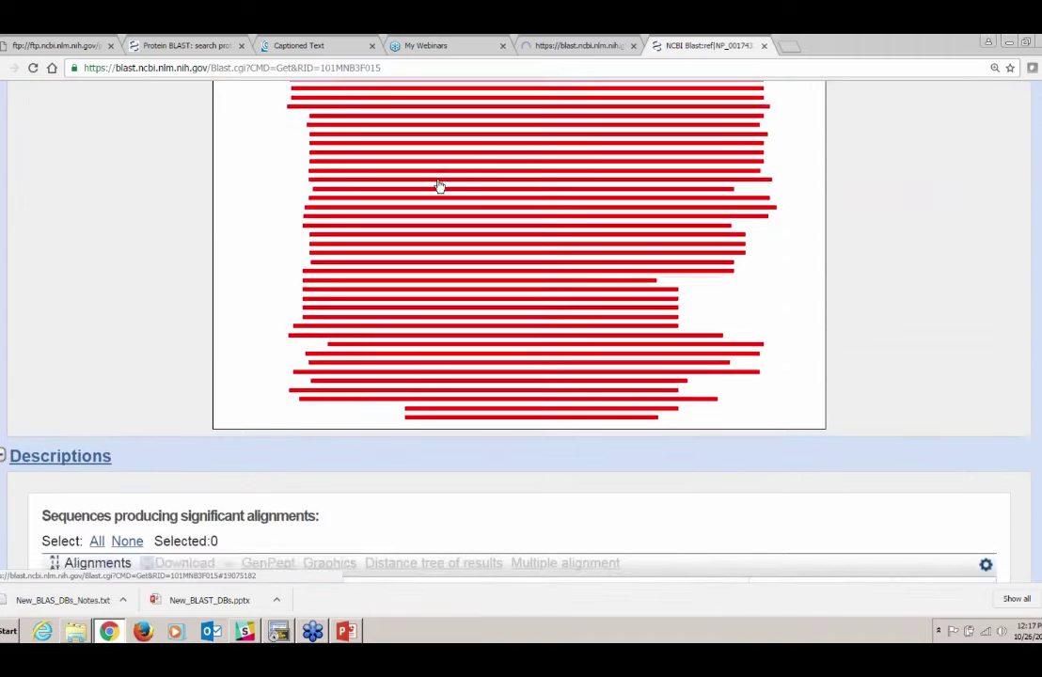
{"action": "scroll", "coordinate": [435, 174], "scroll_direction": "up", "scroll_amount": 3}
{"action": "scroll", "coordinate": [434, 174], "scroll_direction": "down", "scroll_amount": 2}
{"action": "scroll", "coordinate": [522, 310], "scroll_direction": "down", "scroll_amount": 2}
{"action": "scroll", "coordinate": [521, 311], "scroll_direction": "up", "scroll_amount": 2}
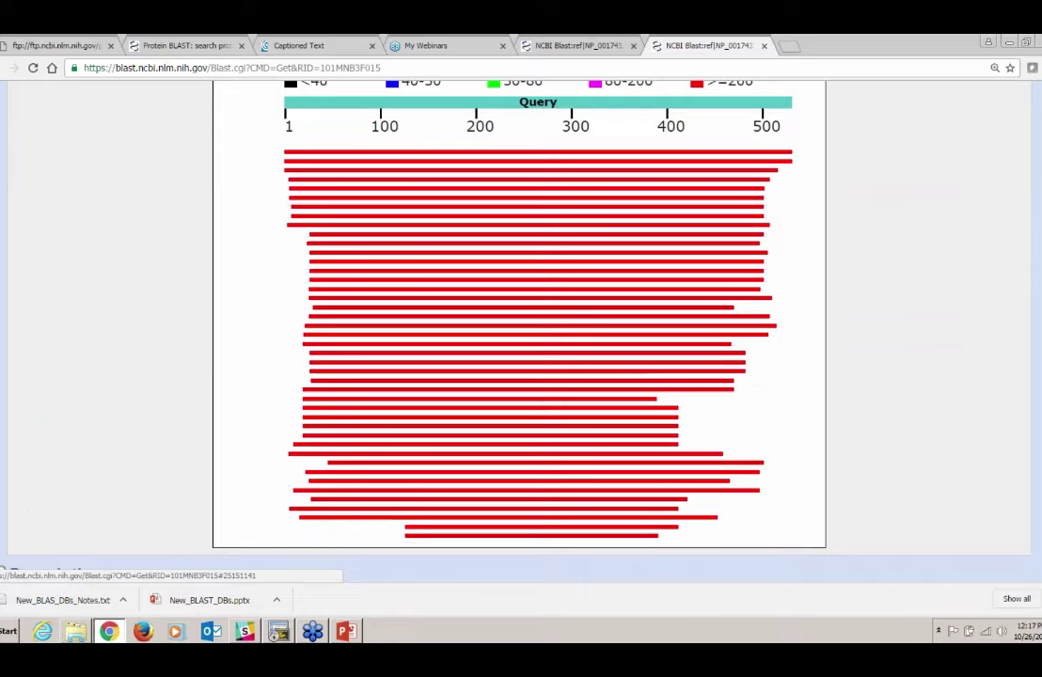
{"action": "scroll", "coordinate": [521, 311], "scroll_direction": "down", "scroll_amount": 6}
{"action": "scroll", "coordinate": [517, 329], "scroll_direction": "down", "scroll_amount": 6}
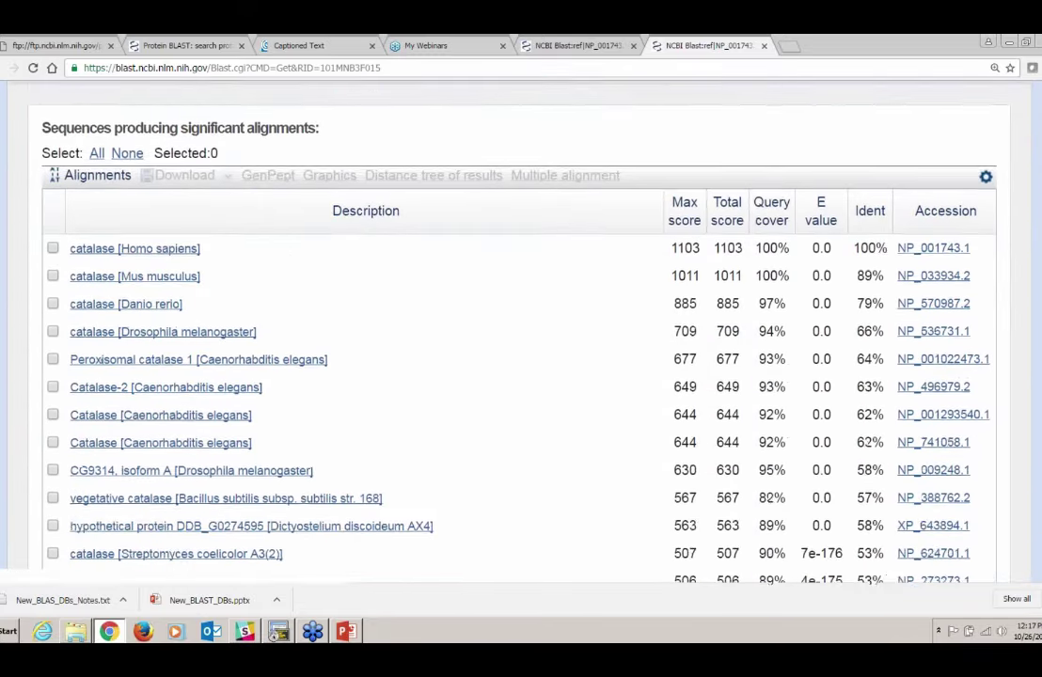
{"action": "scroll", "coordinate": [428, 276], "scroll_direction": "down", "scroll_amount": 6}
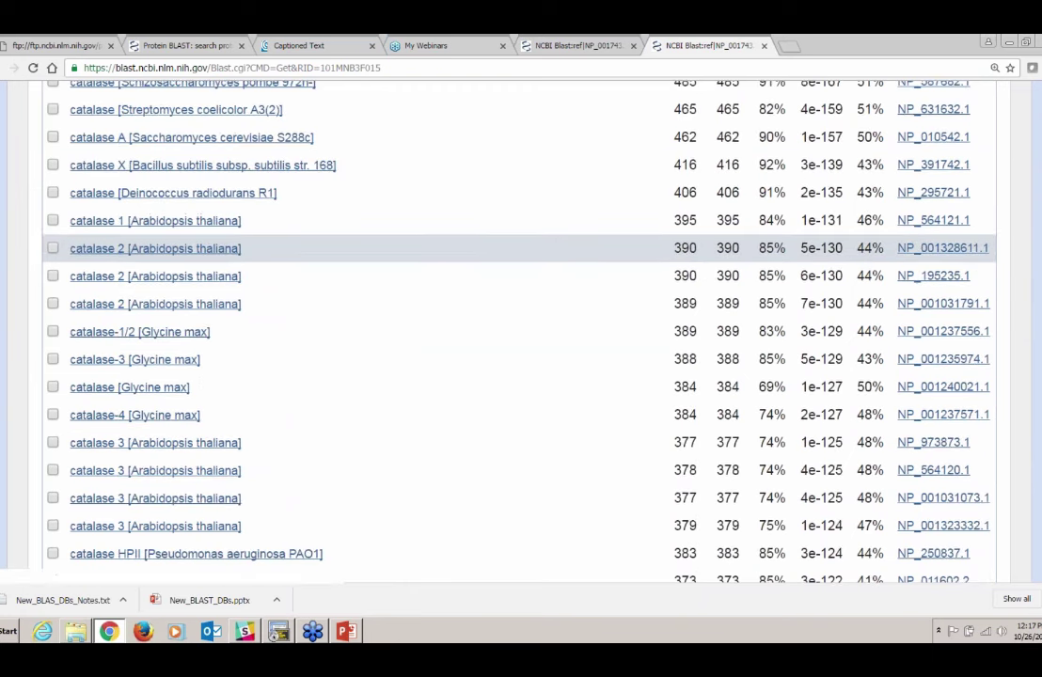
{"action": "scroll", "coordinate": [174, 239], "scroll_direction": "down", "scroll_amount": 2}
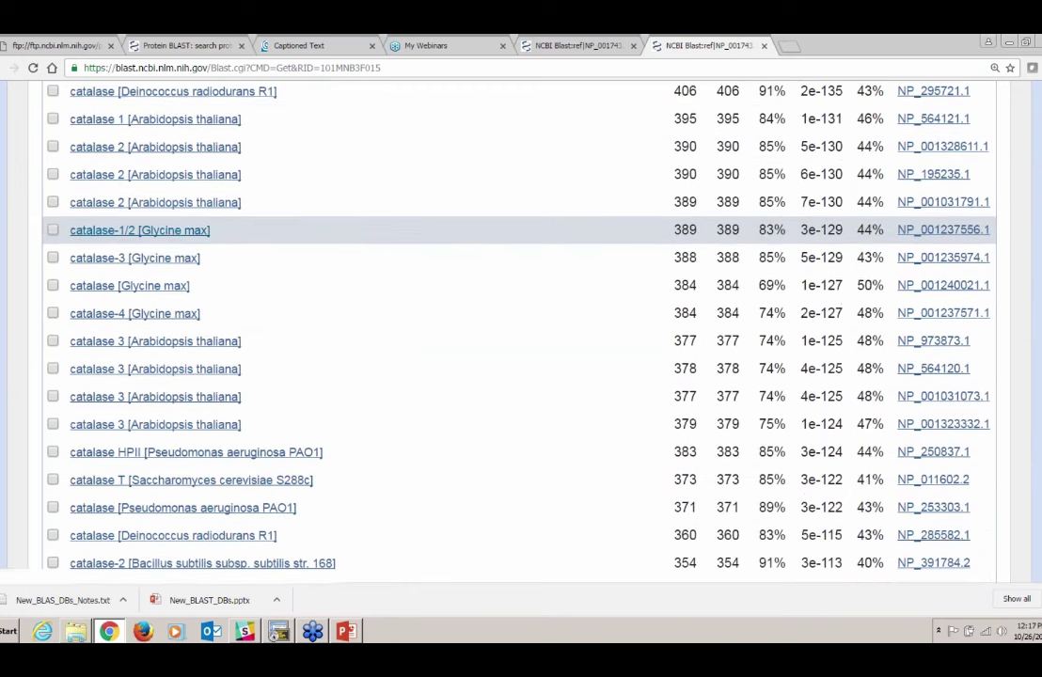
{"action": "scroll", "coordinate": [222, 278], "scroll_direction": "down", "scroll_amount": 2}
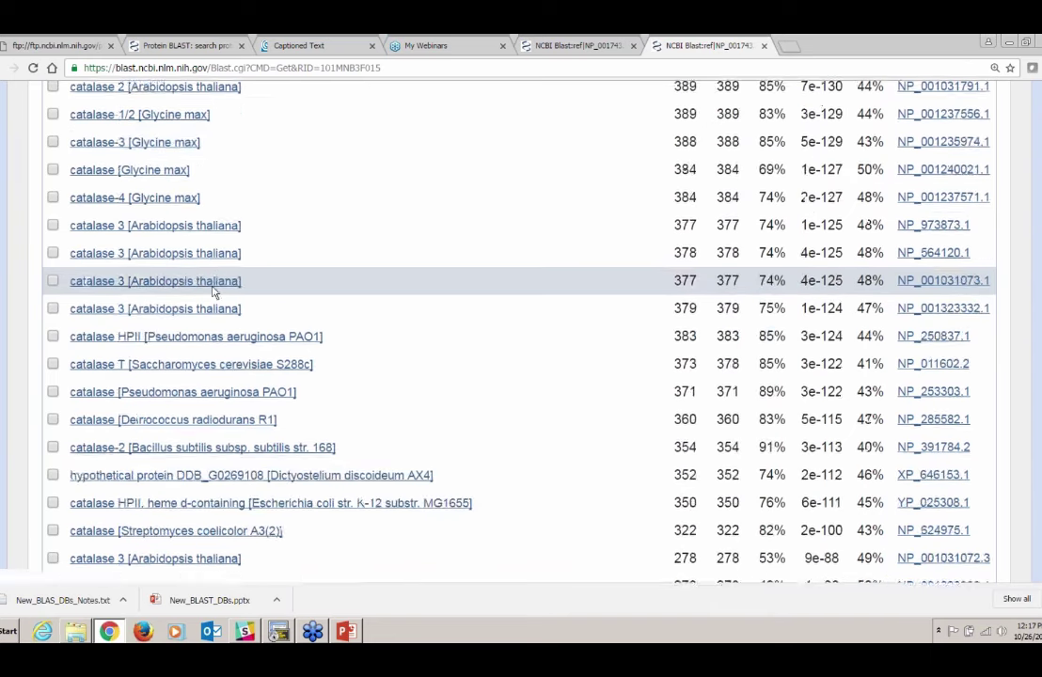
{"action": "scroll", "coordinate": [217, 268], "scroll_direction": "down", "scroll_amount": 1}
{"action": "scroll", "coordinate": [208, 257], "scroll_direction": "down", "scroll_amount": 2}
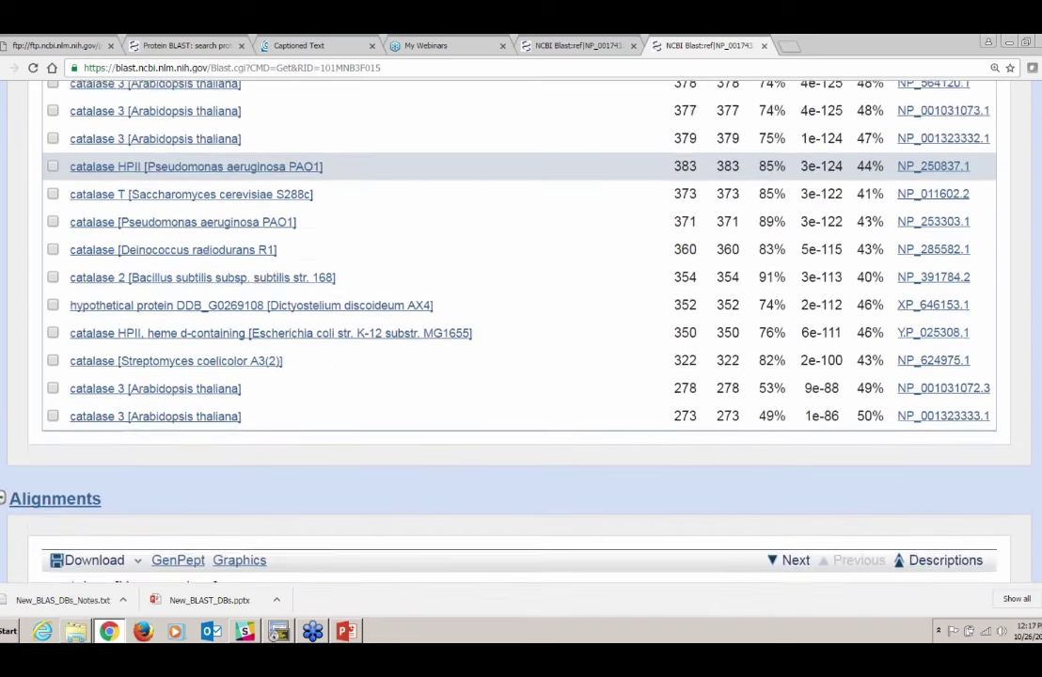
{"action": "scroll", "coordinate": [205, 260], "scroll_direction": "up", "scroll_amount": 1}
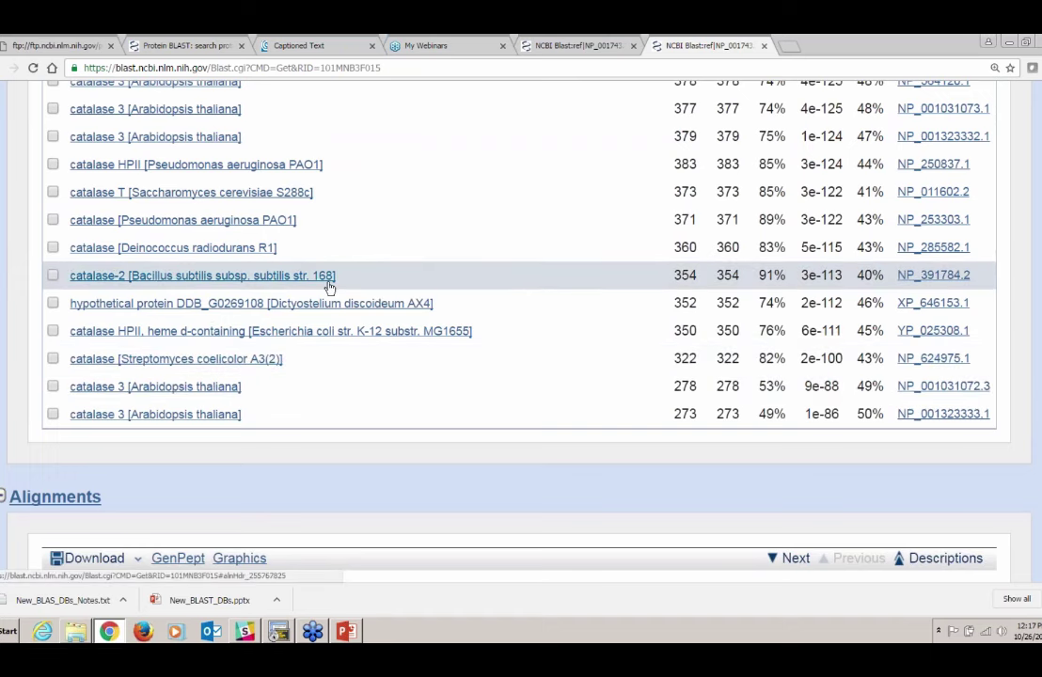
{"action": "scroll", "coordinate": [451, 291], "scroll_direction": "up", "scroll_amount": 7}
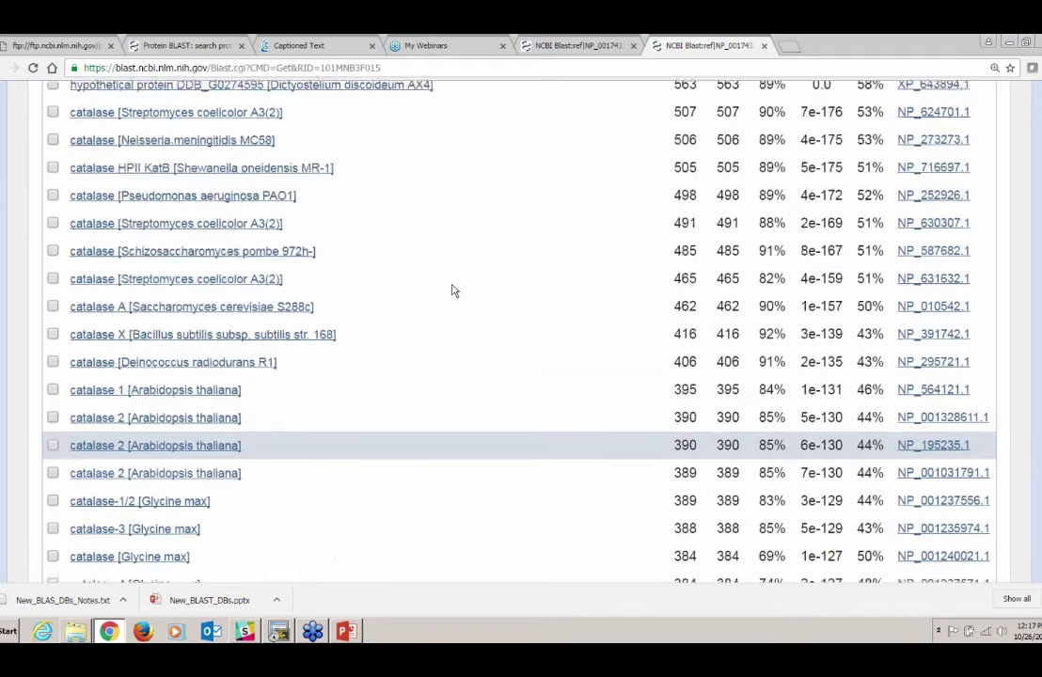
{"action": "scroll", "coordinate": [452, 291], "scroll_direction": "up", "scroll_amount": 7}
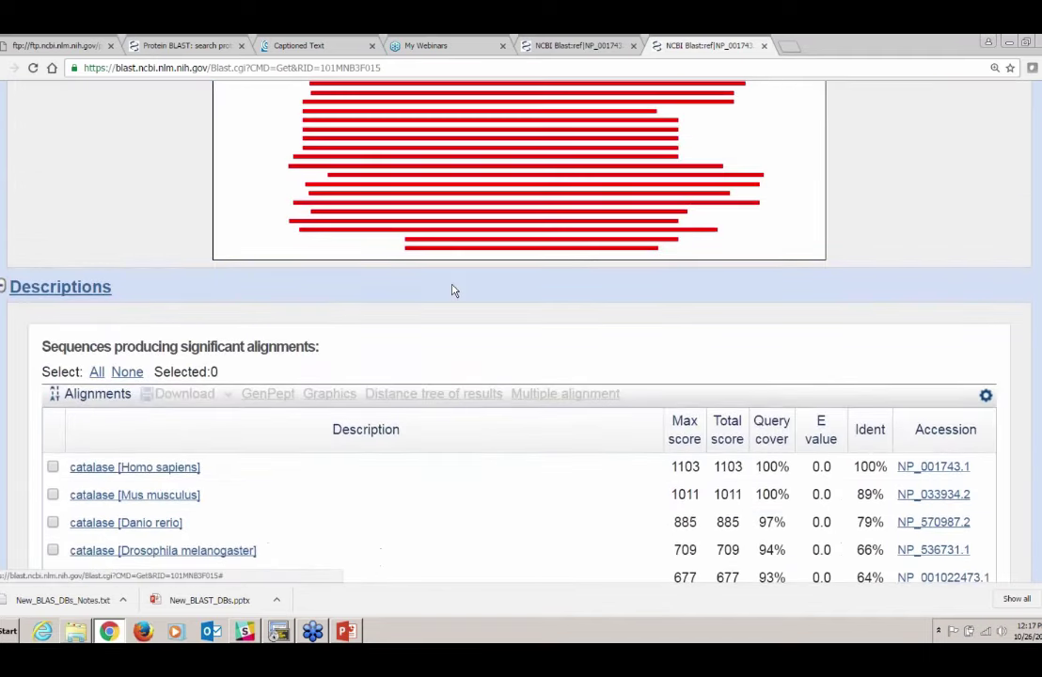
{"action": "scroll", "coordinate": [451, 290], "scroll_direction": "up", "scroll_amount": 5}
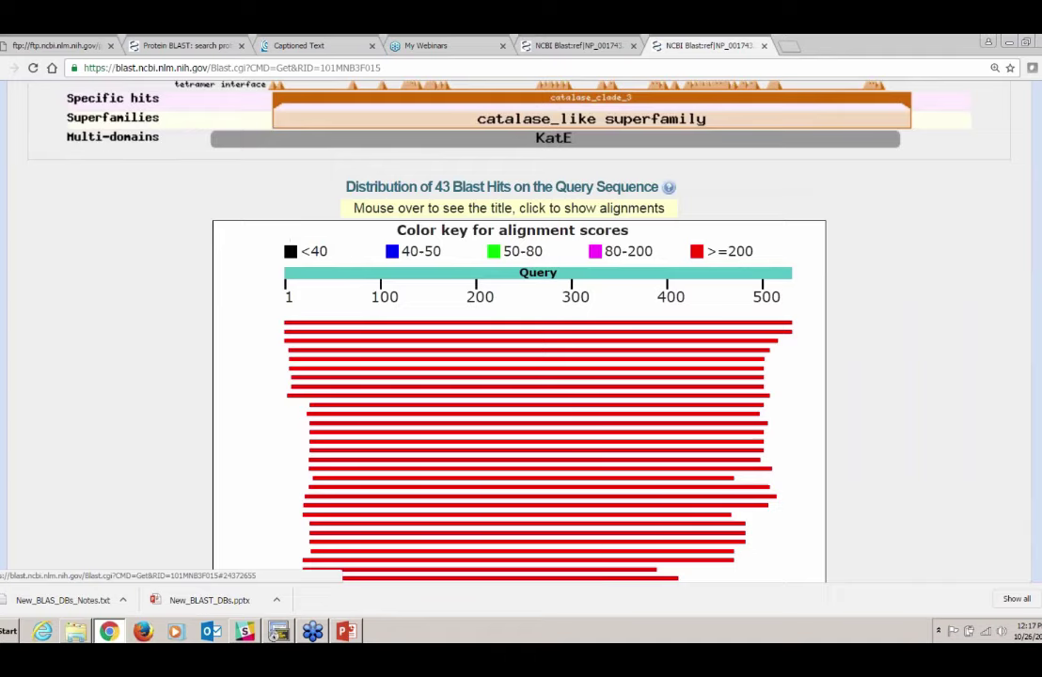
{"action": "scroll", "coordinate": [274, 301], "scroll_direction": "up", "scroll_amount": 5}
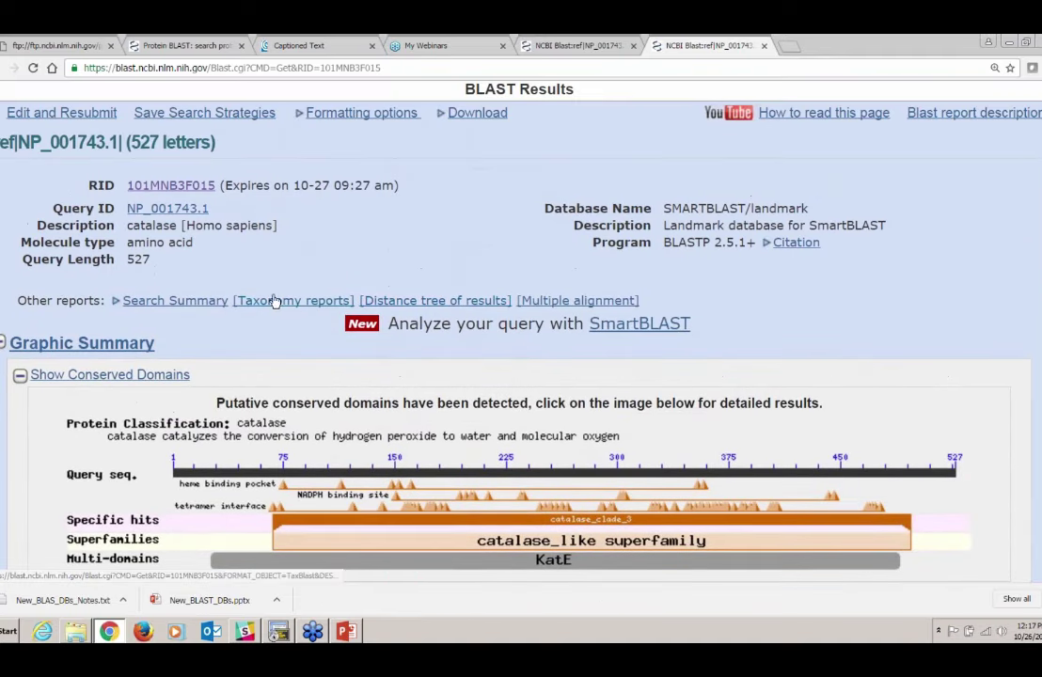
Step: Scroll the taxonomy lineage report of the landmark hits, then open the Distance tree of results
{"action": "left_click", "coordinate": [282, 301]}
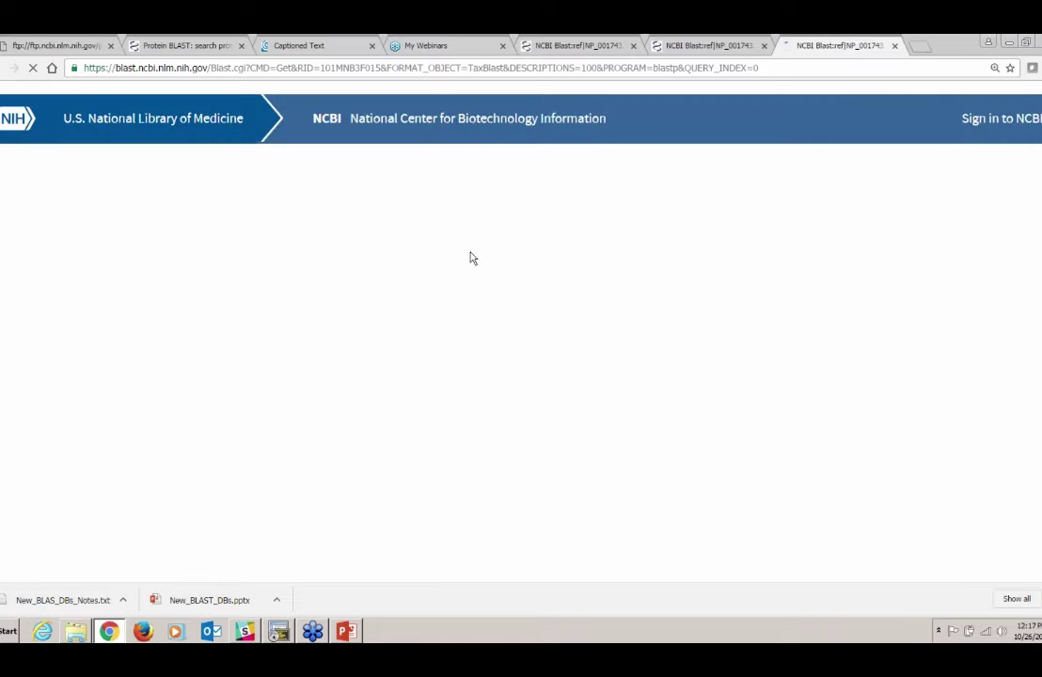
{"action": "scroll", "coordinate": [472, 257], "scroll_direction": "down", "scroll_amount": 3}
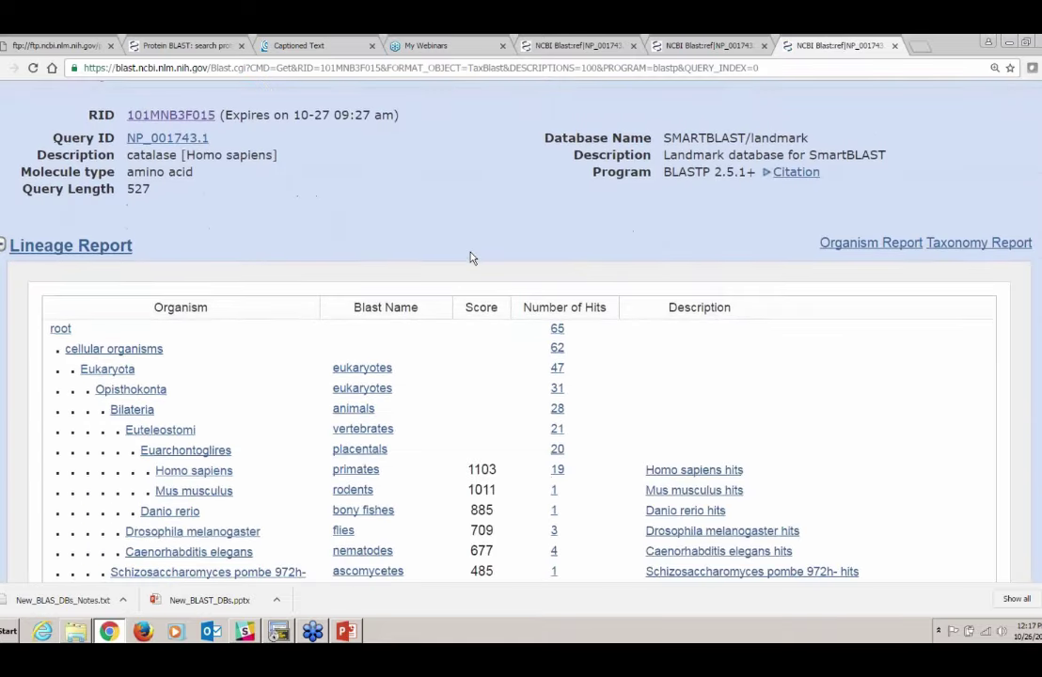
{"action": "scroll", "coordinate": [472, 258], "scroll_direction": "down", "scroll_amount": 5}
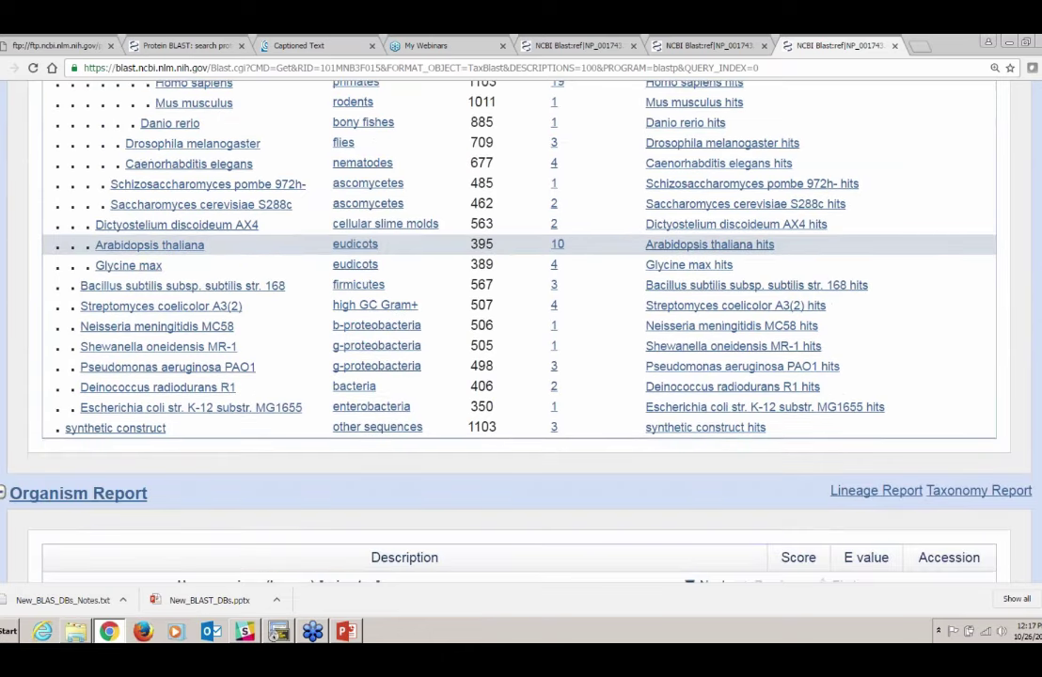
{"action": "scroll", "coordinate": [226, 395], "scroll_direction": "up", "scroll_amount": 1}
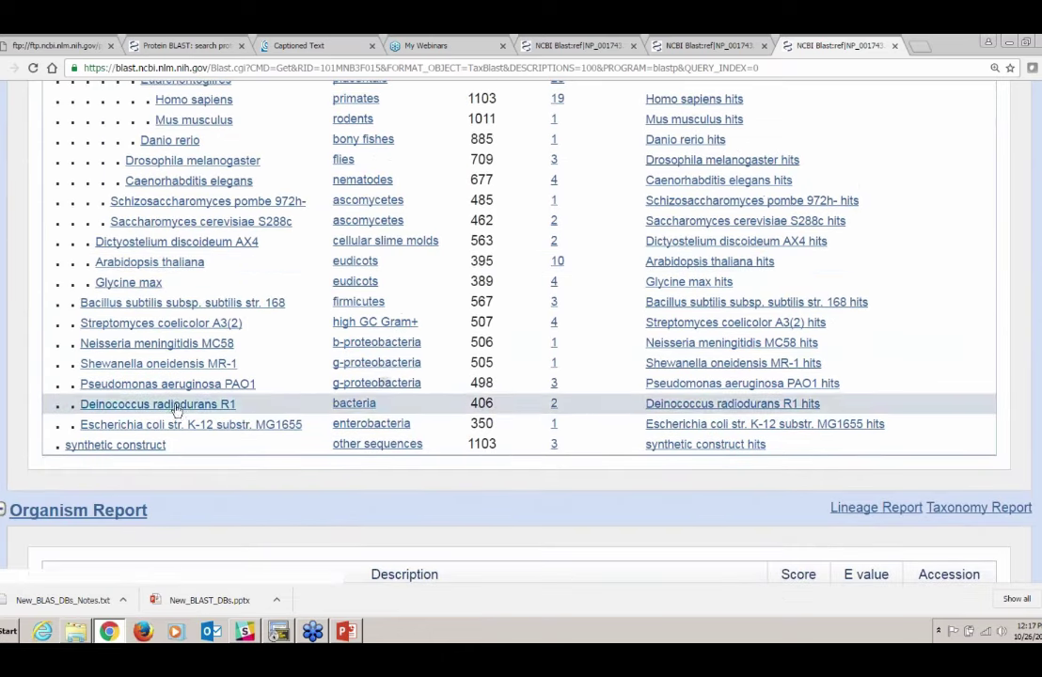
{"action": "scroll", "coordinate": [183, 350], "scroll_direction": "up", "scroll_amount": 4}
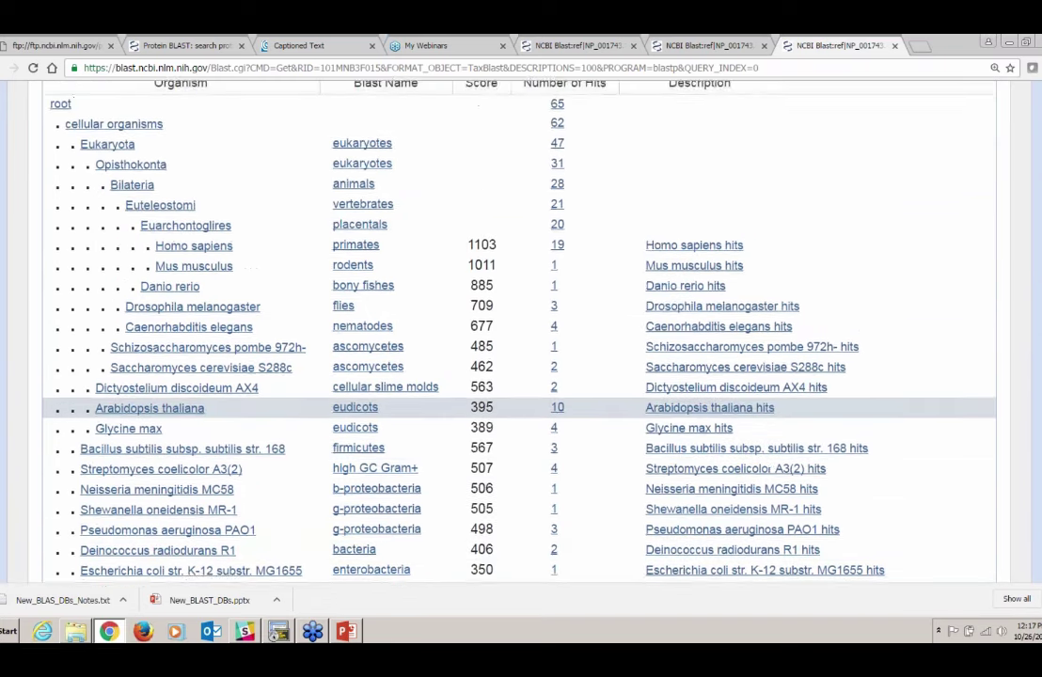
{"action": "scroll", "coordinate": [184, 350], "scroll_direction": "up", "scroll_amount": 6}
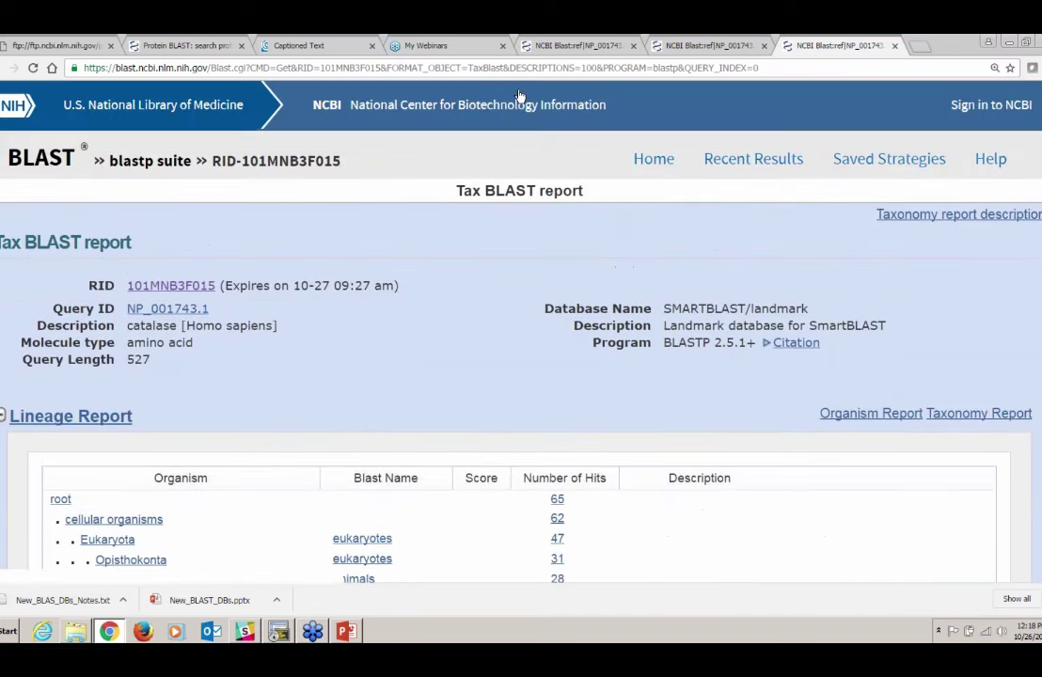
{"action": "left_click", "coordinate": [688, 47]}
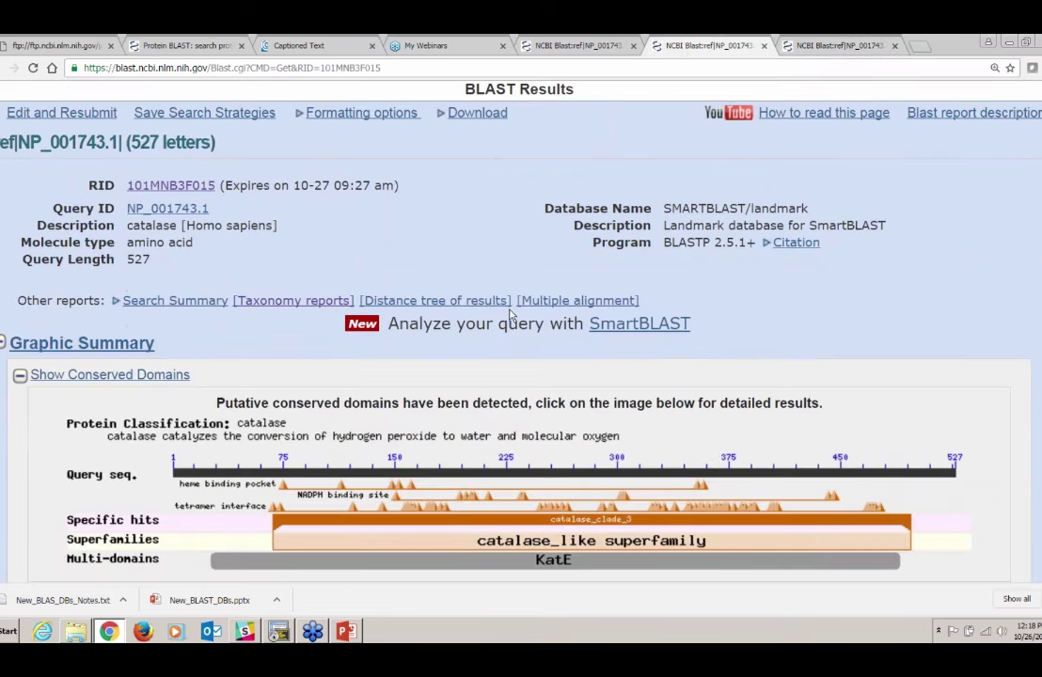
{"action": "left_click", "coordinate": [444, 307]}
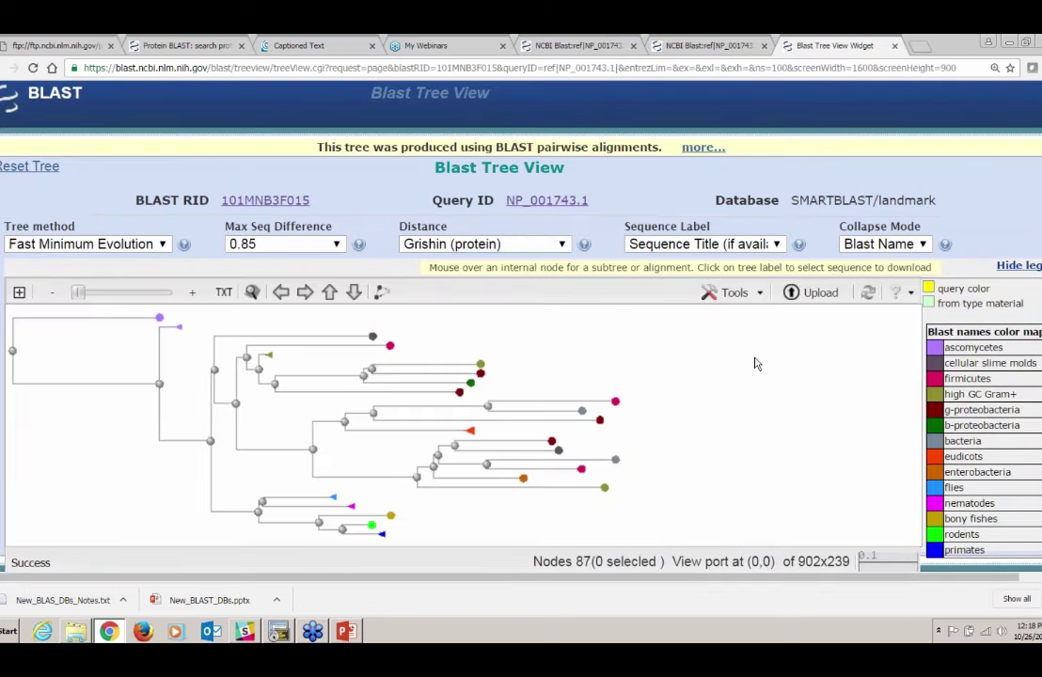
Step: Set Collapse Mode to Show All, label leaves with TXT, and pan across the catalase leaves
{"action": "left_click", "coordinate": [922, 245]}
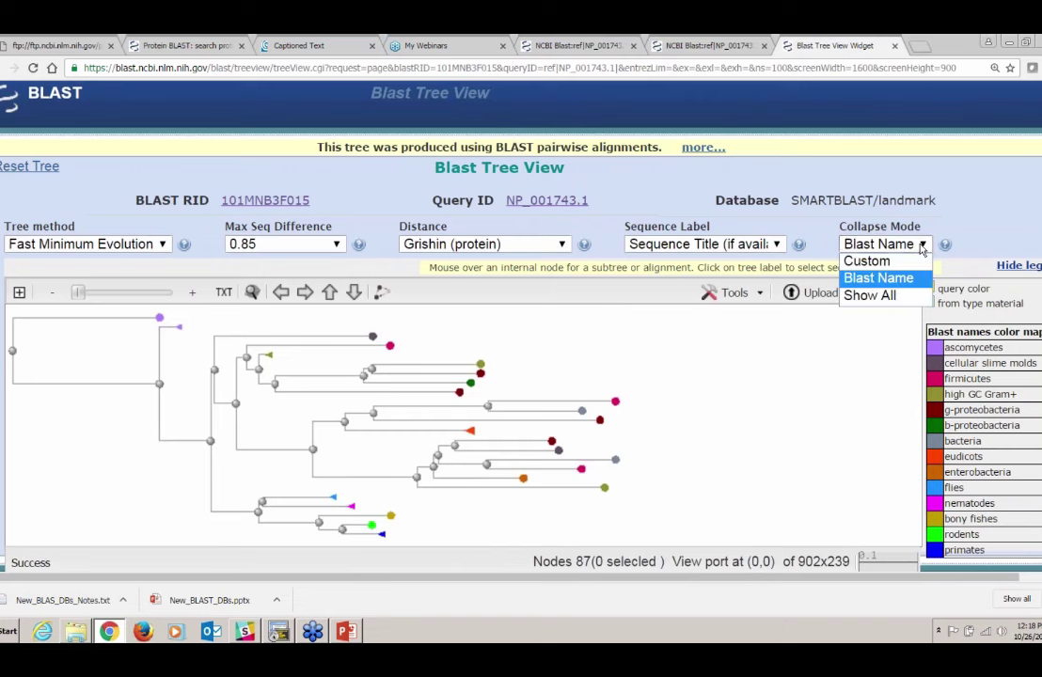
{"action": "left_click", "coordinate": [893, 296]}
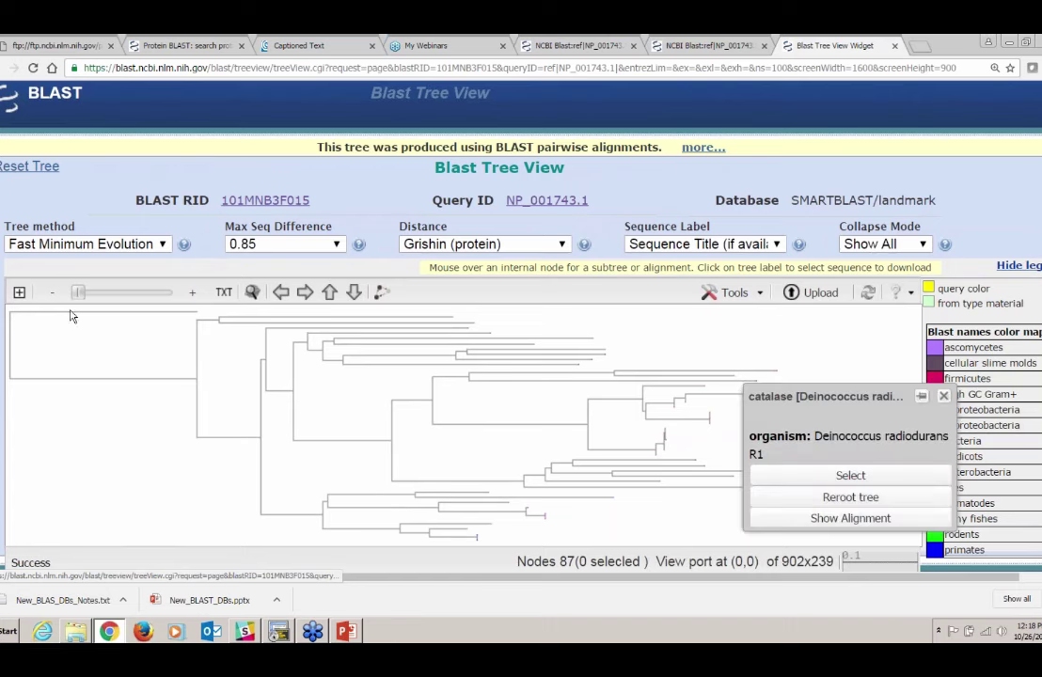
{"action": "left_click", "coordinate": [221, 293]}
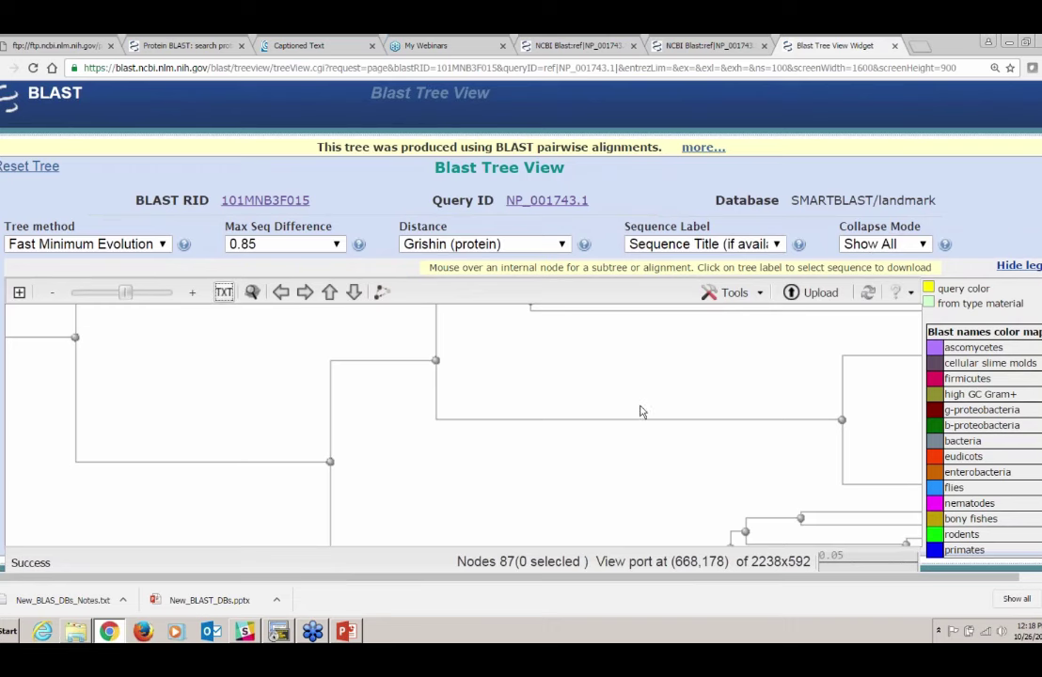
{"action": "left_click_drag", "start_coordinate": [333, 576], "coordinate": [488, 591]}
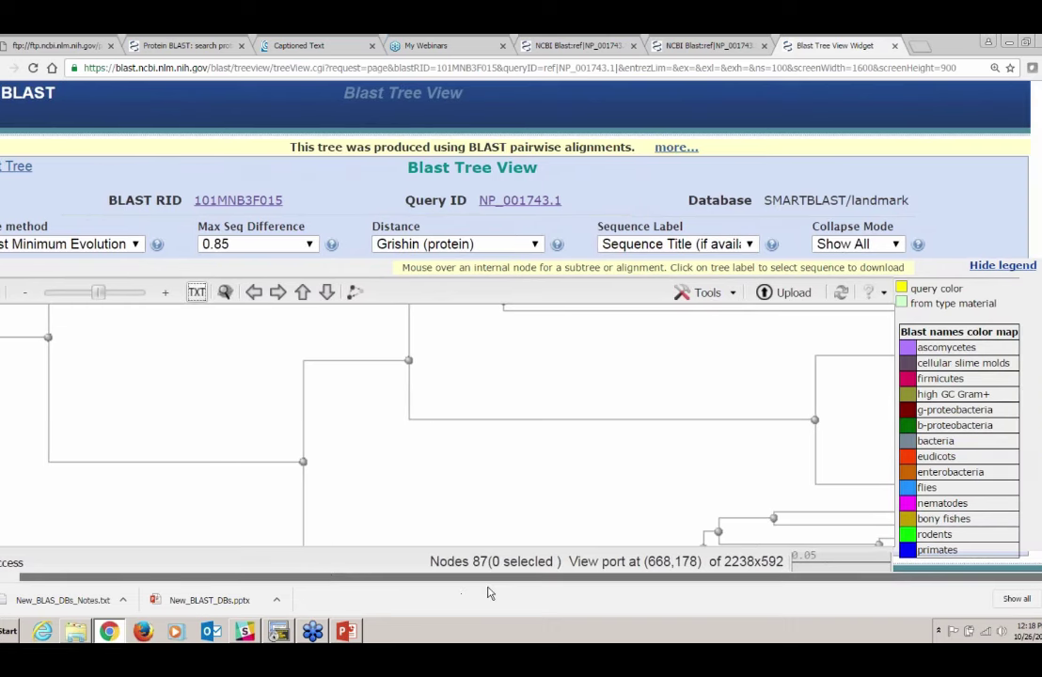
{"action": "left_click_drag", "start_coordinate": [700, 433], "coordinate": [395, 444]}
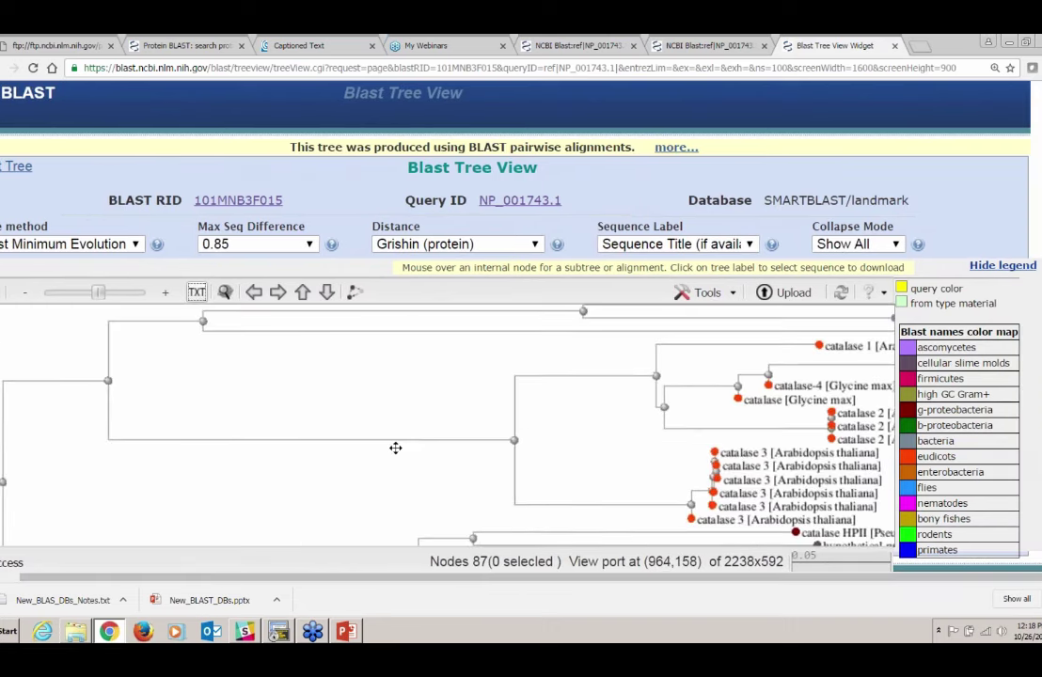
{"action": "left_click_drag", "start_coordinate": [435, 390], "coordinate": [218, 374]}
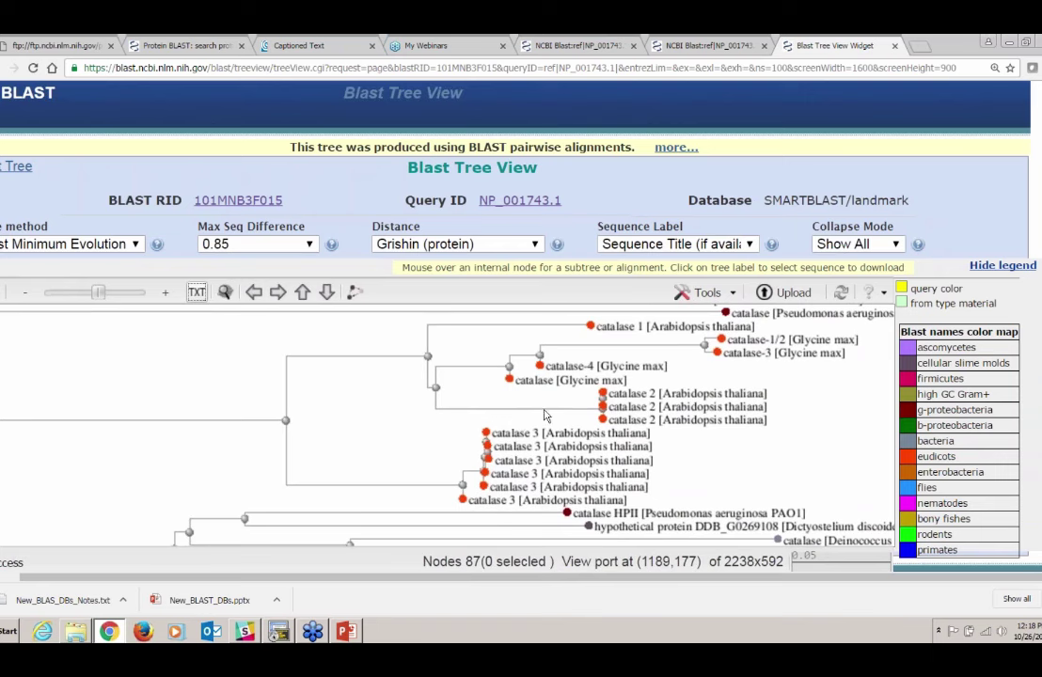
{"action": "scroll", "coordinate": [292, 353], "scroll_direction": "down", "scroll_amount": 1}
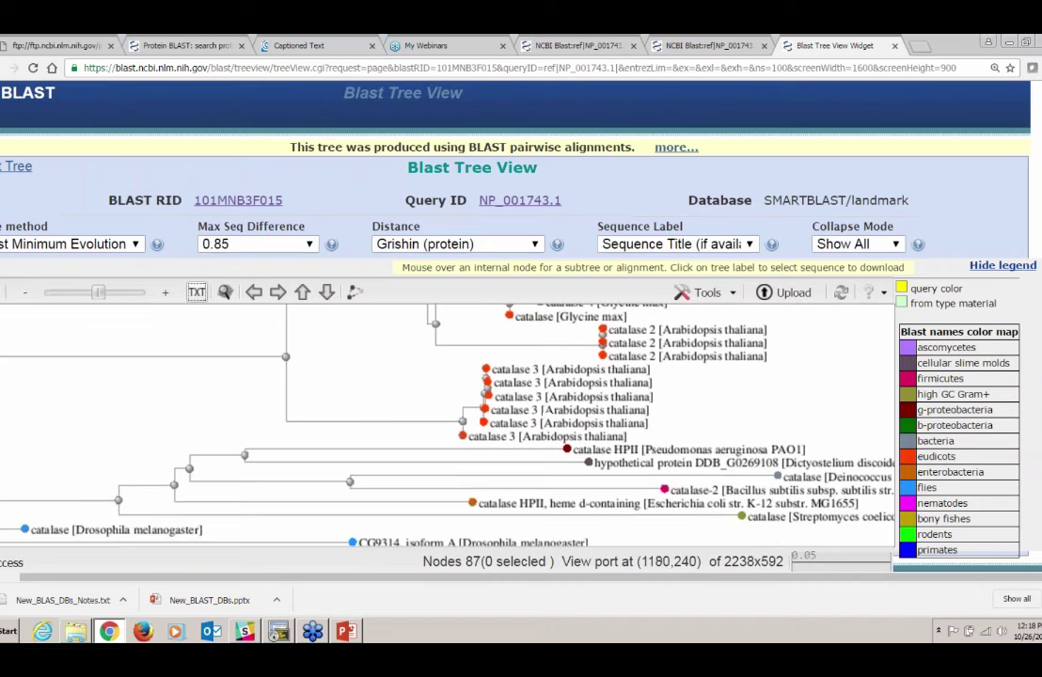
{"action": "scroll", "coordinate": [295, 360], "scroll_direction": "down", "scroll_amount": 1}
{"action": "left_click_drag", "start_coordinate": [341, 361], "coordinate": [454, 360]}
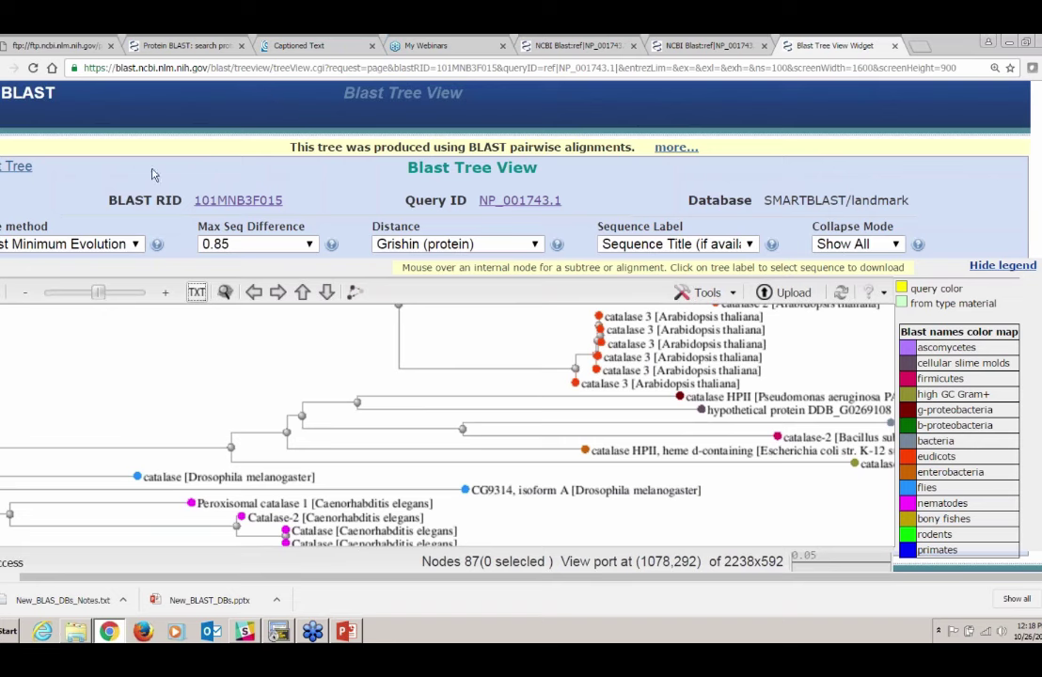
{"action": "left_click", "coordinate": [80, 48]}
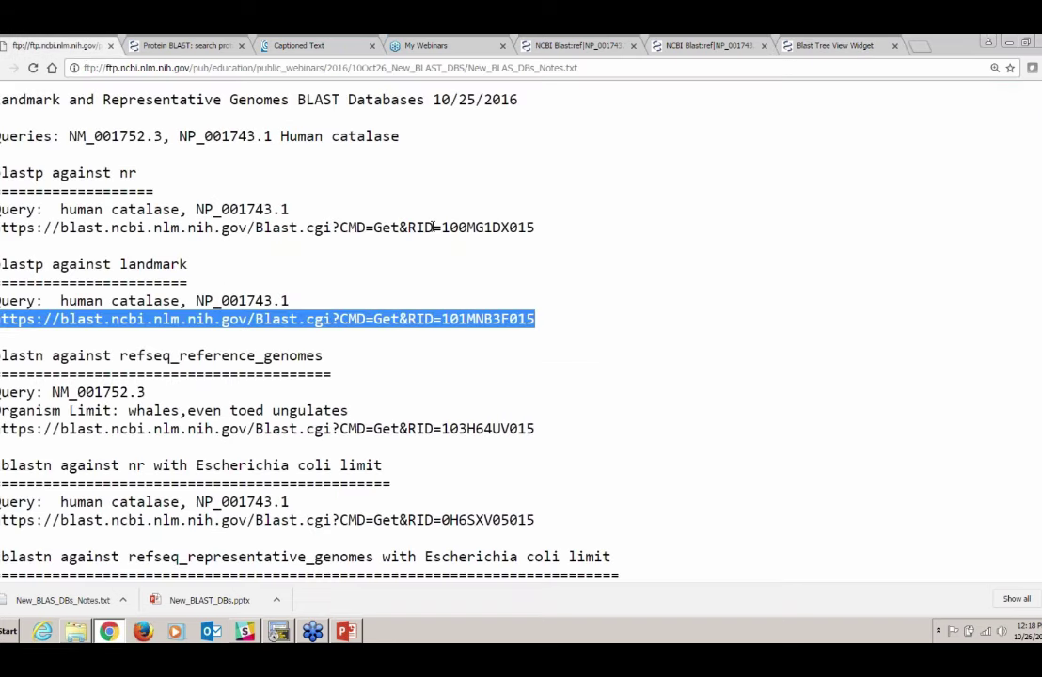
Step: Copy the refseq_reference_genomes results link (RID=103H64UV015) and bring up paste options in the results tab
{"action": "scroll", "coordinate": [449, 288], "scroll_direction": "down", "scroll_amount": 1}
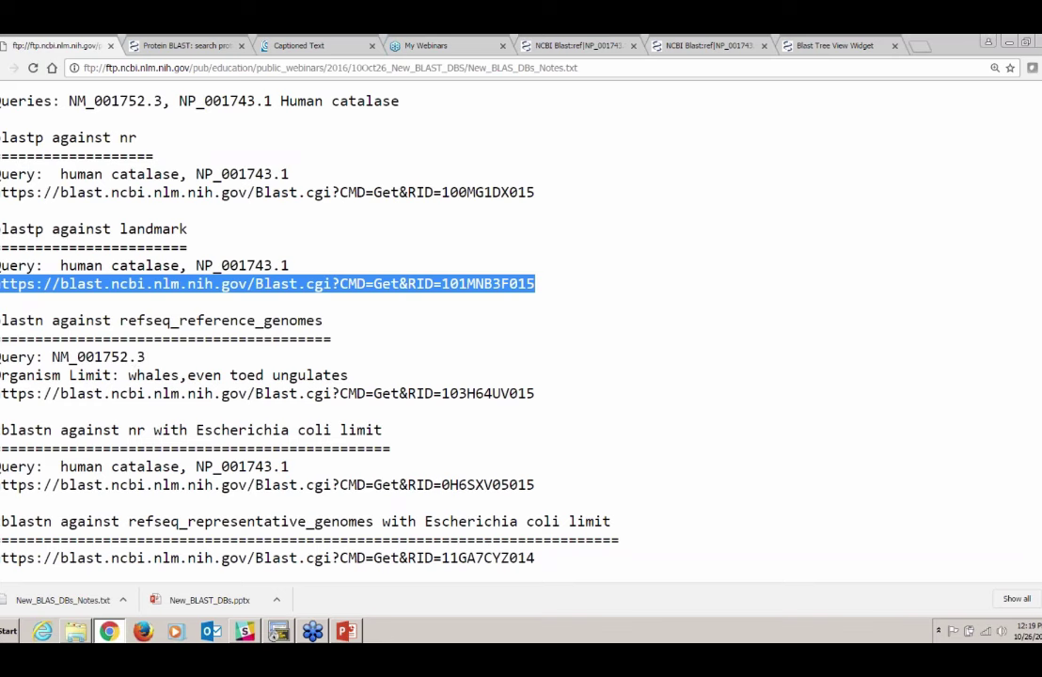
{"action": "left_click_drag", "start_coordinate": [2, 393], "coordinate": [536, 393]}
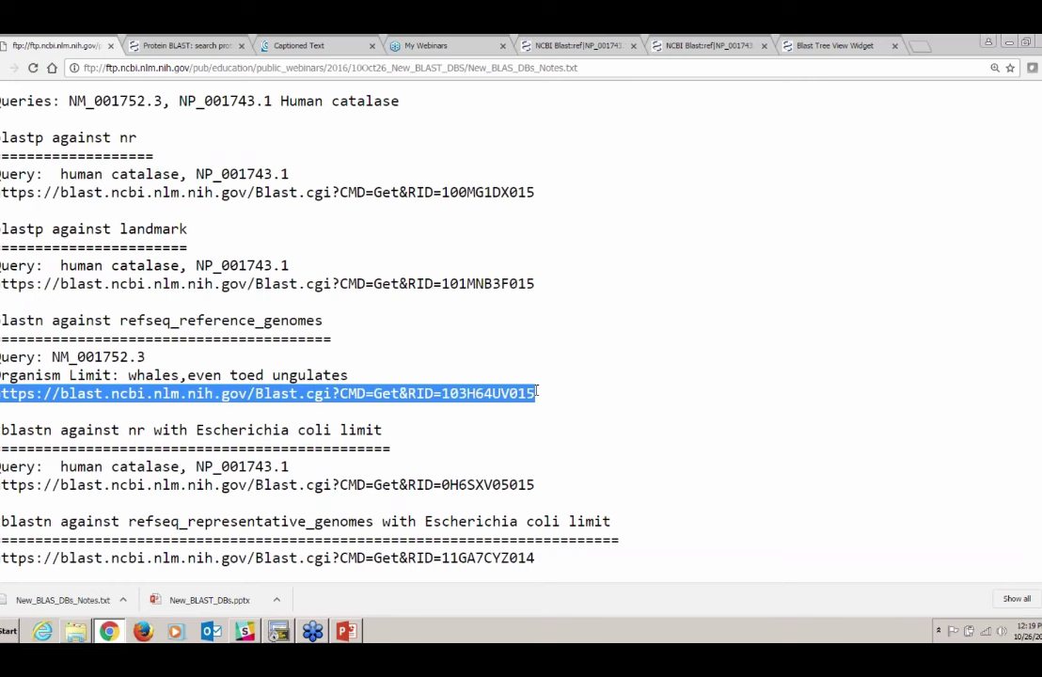
{"action": "left_click", "coordinate": [578, 47]}
{"action": "right_click", "coordinate": [293, 66]}
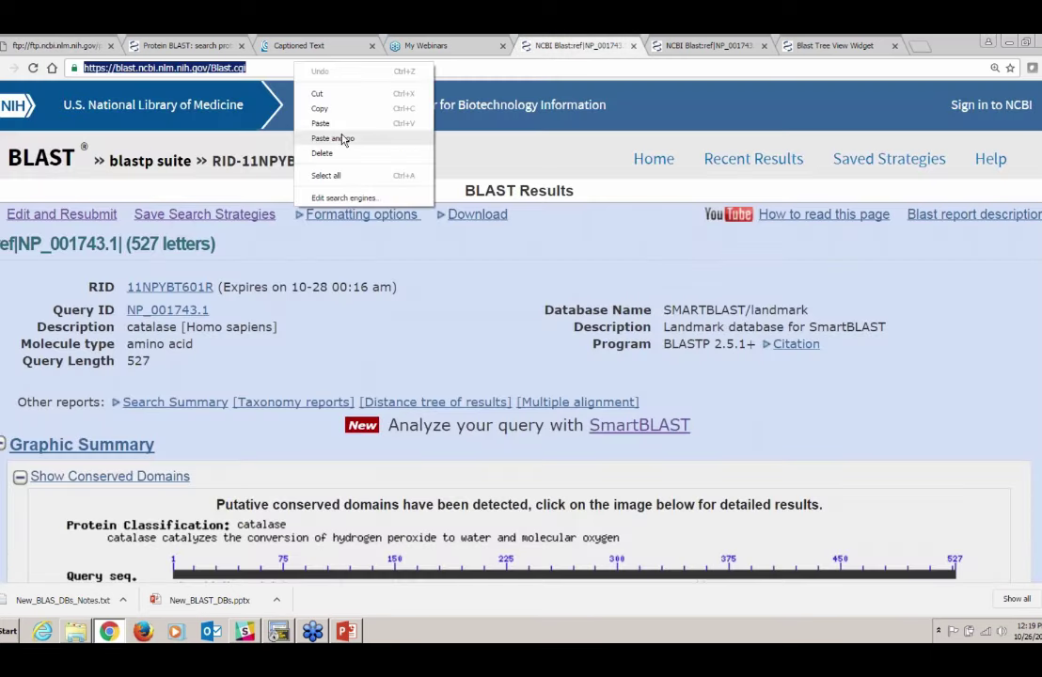
Step: Load the NM_001752 refseq_reference_genomes results and review the Graphic Summary and Descriptions table
{"action": "left_click", "coordinate": [341, 138]}
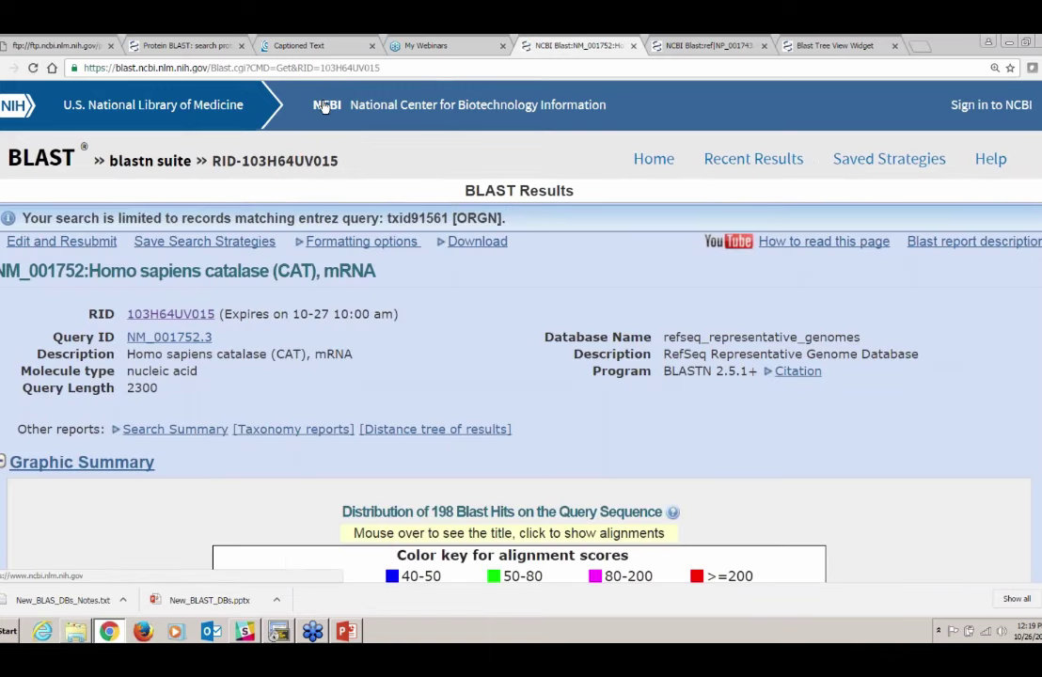
{"action": "scroll", "coordinate": [685, 321], "scroll_direction": "down", "scroll_amount": 4}
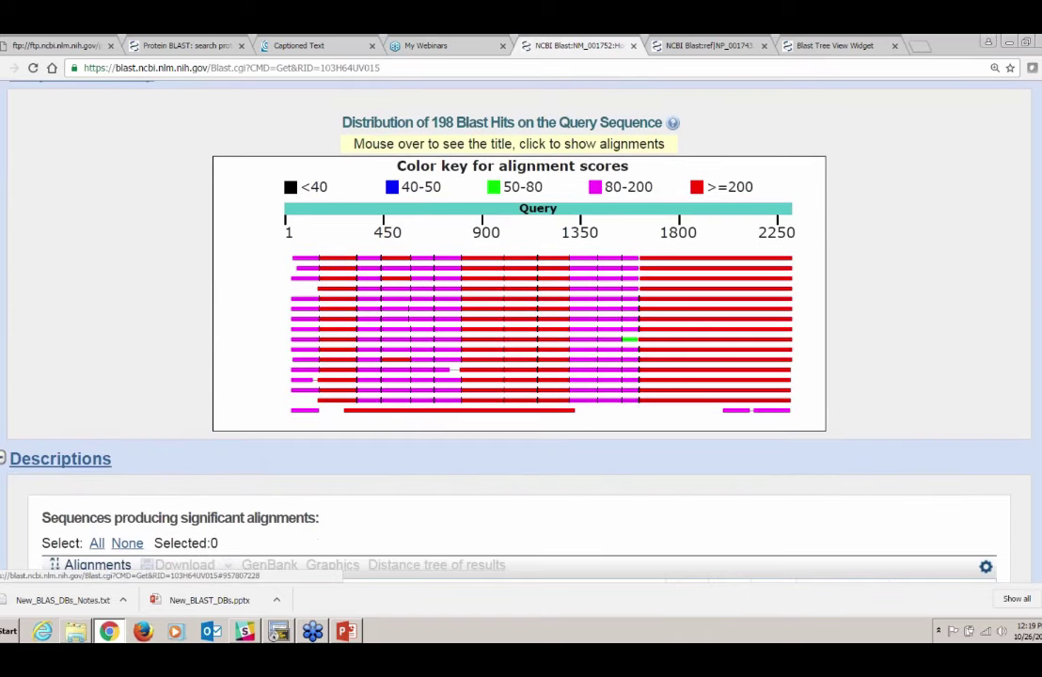
{"action": "mouse_move", "coordinate": [679, 329]}
{"action": "scroll", "coordinate": [356, 521], "scroll_direction": "down", "scroll_amount": 3}
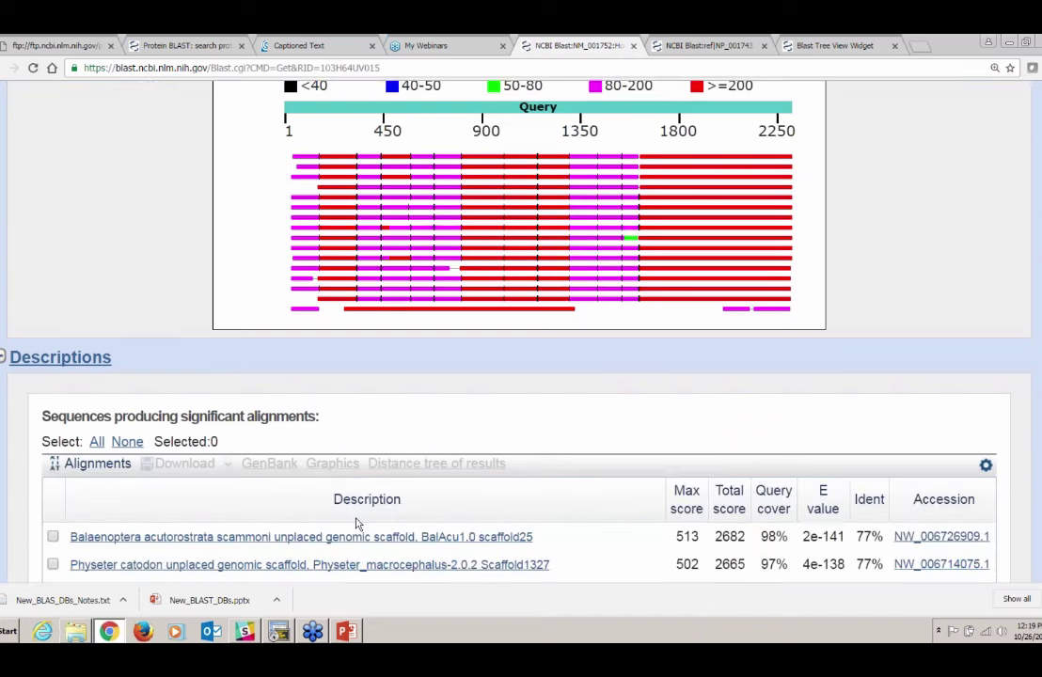
{"action": "scroll", "coordinate": [169, 501], "scroll_direction": "down", "scroll_amount": 2}
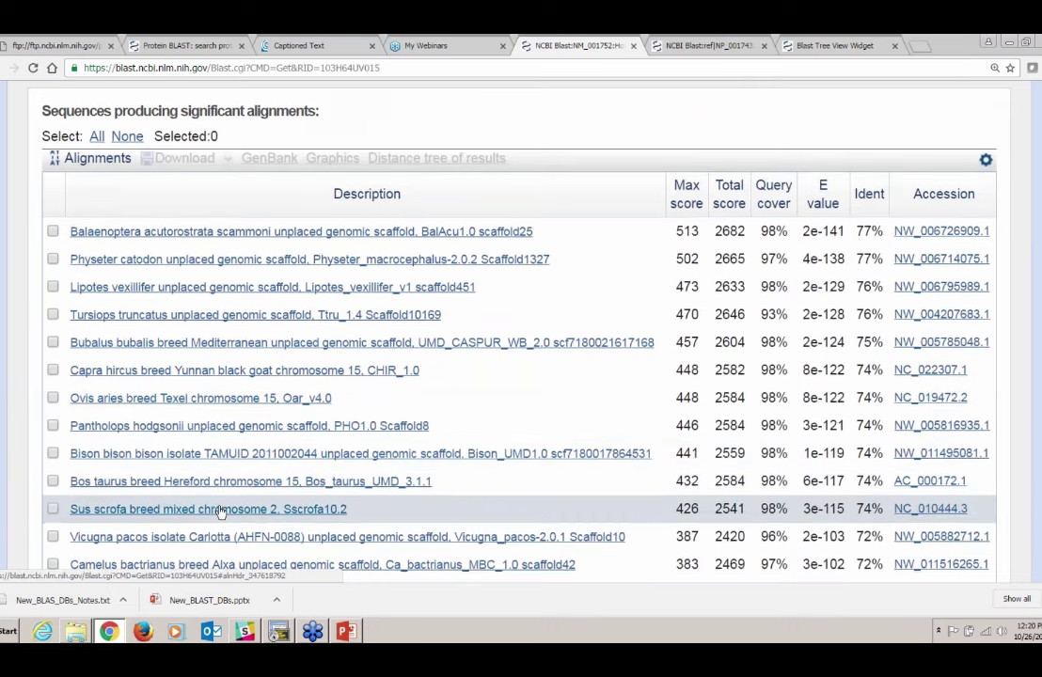
{"action": "scroll", "coordinate": [216, 498], "scroll_direction": "down", "scroll_amount": 3}
{"action": "scroll", "coordinate": [226, 473], "scroll_direction": "down", "scroll_amount": 2}
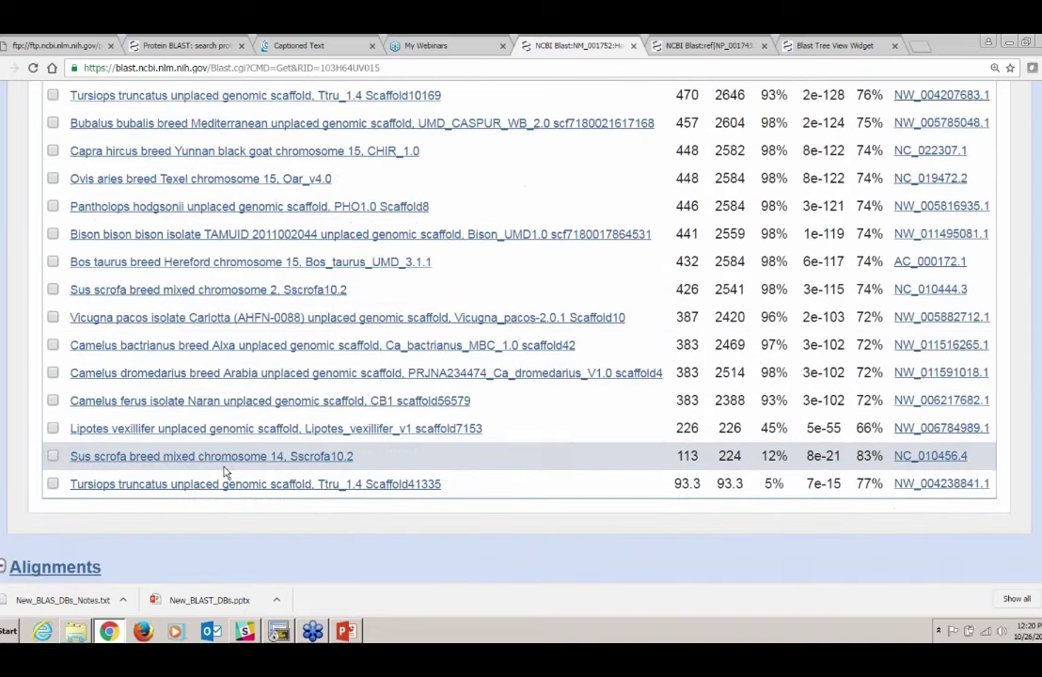
{"action": "scroll", "coordinate": [226, 474], "scroll_direction": "up", "scroll_amount": 7}
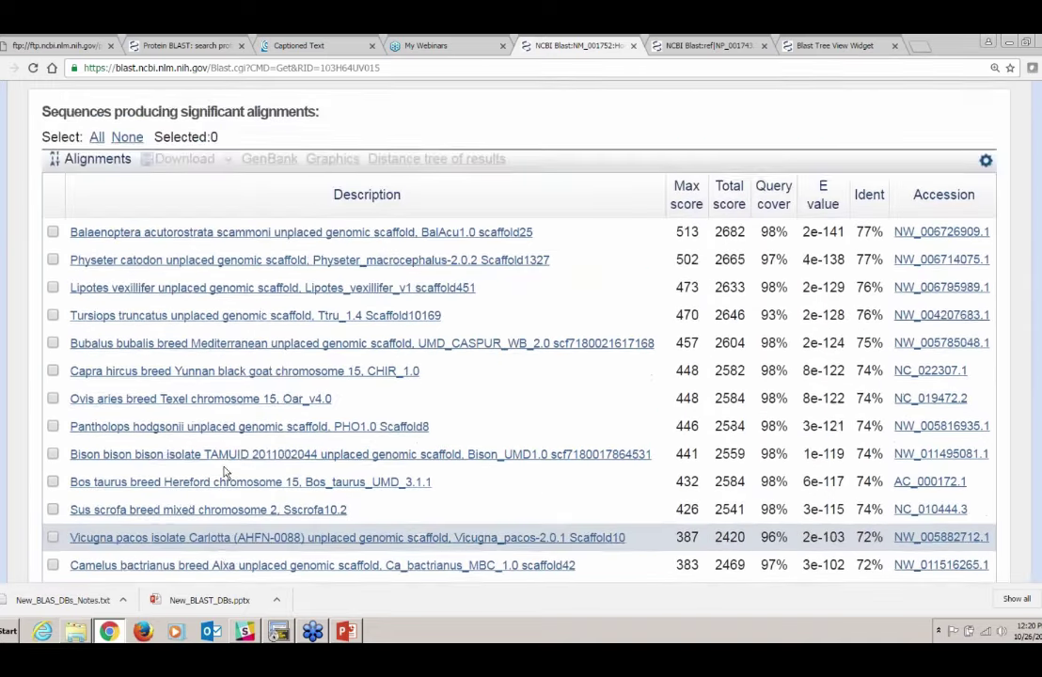
{"action": "scroll", "coordinate": [225, 473], "scroll_direction": "up", "scroll_amount": 6}
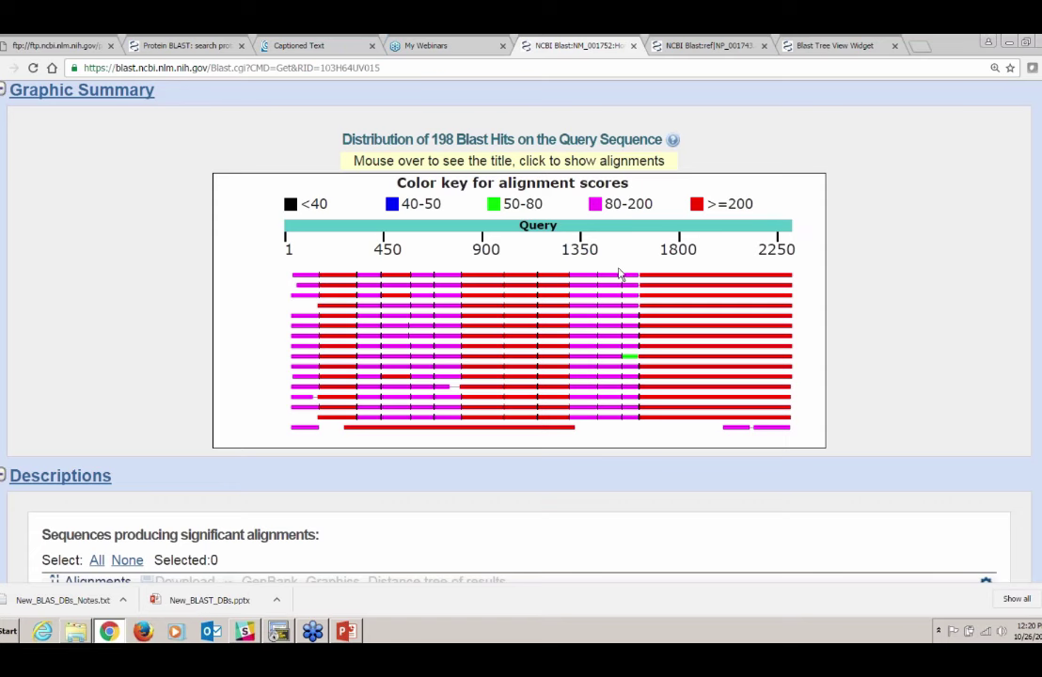
Step: Open the alignment for the Ovis aries breed Texel chromosome 15 hit
{"action": "scroll", "coordinate": [612, 351], "scroll_direction": "down", "scroll_amount": 5}
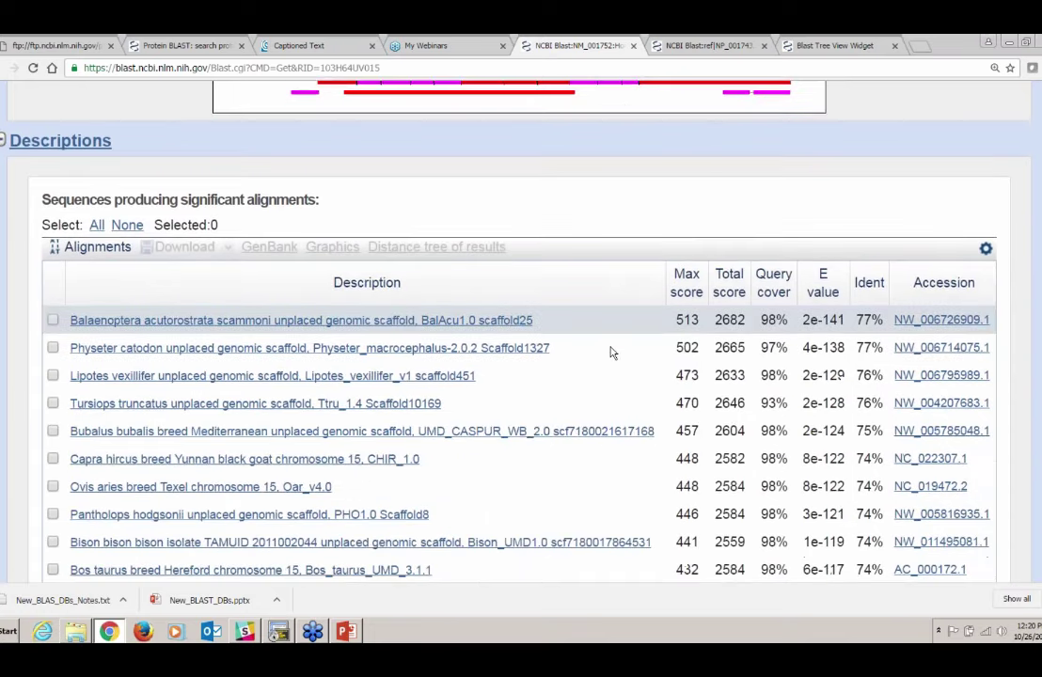
{"action": "scroll", "coordinate": [612, 351], "scroll_direction": "down", "scroll_amount": 1}
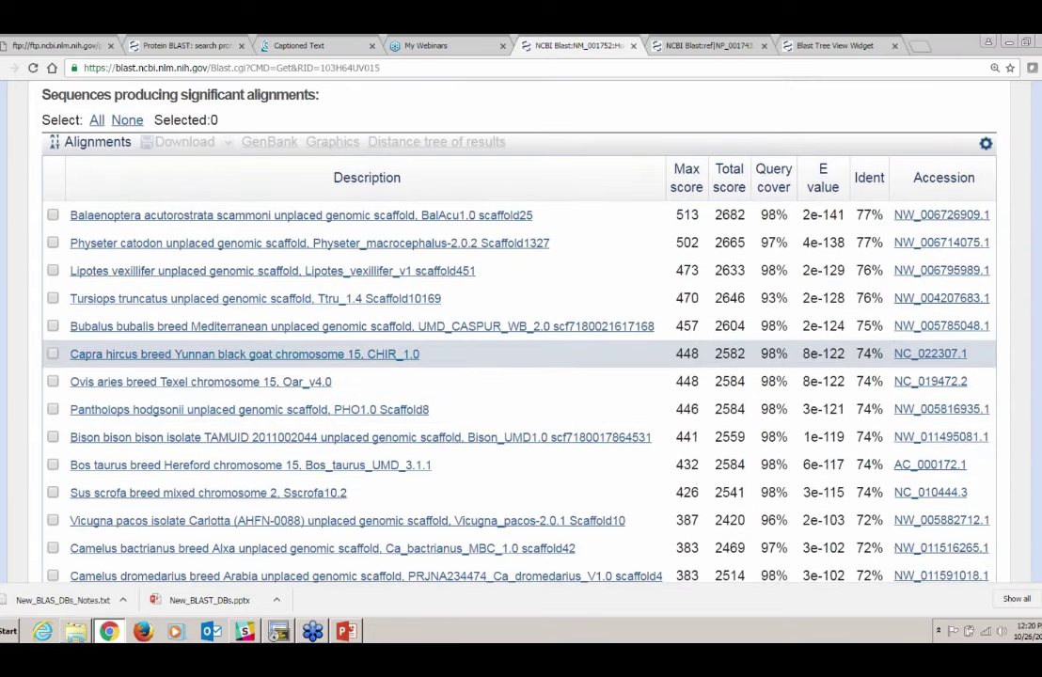
{"action": "left_click", "coordinate": [176, 386]}
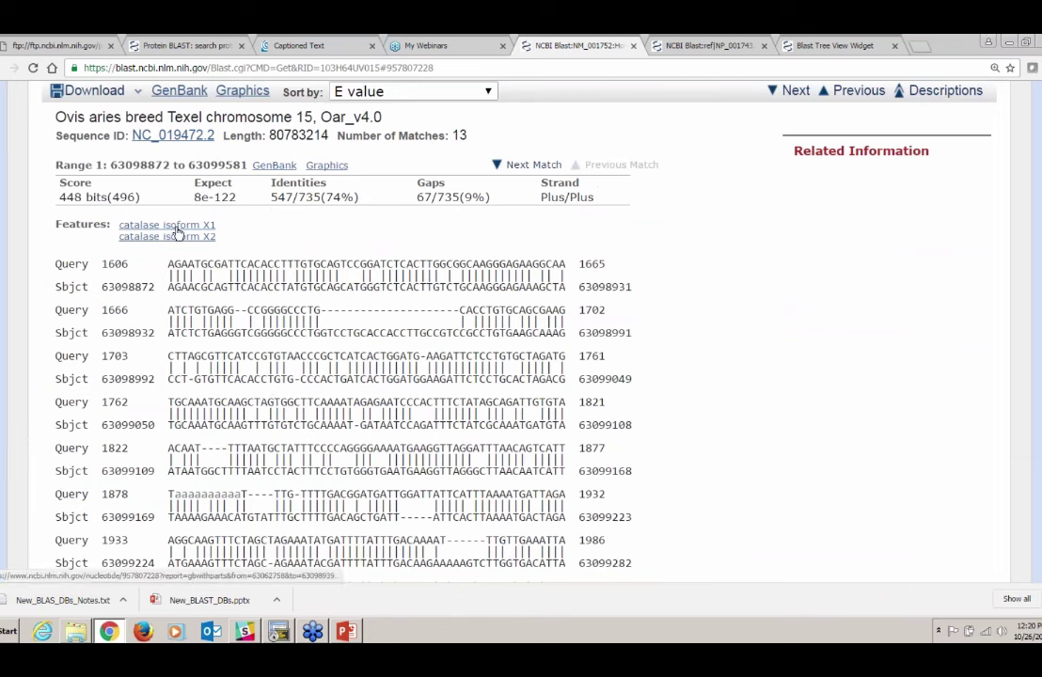
Step: Sort the alignments by query start position and open the hit's Graphics view in a new tab
{"action": "left_click", "coordinate": [489, 94]}
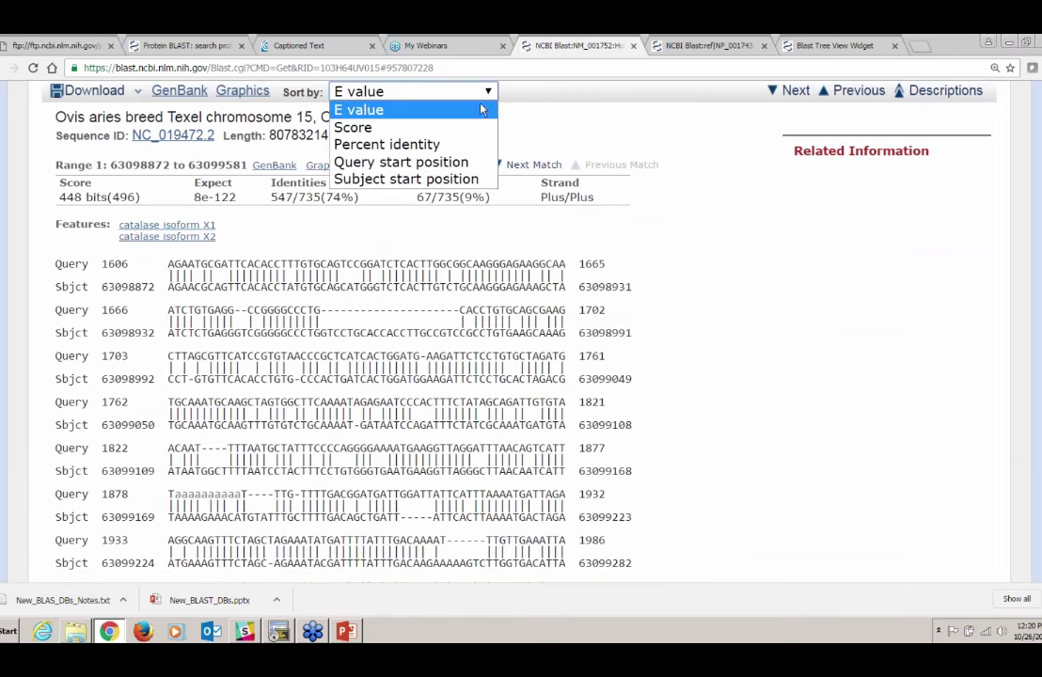
{"action": "left_click", "coordinate": [459, 164]}
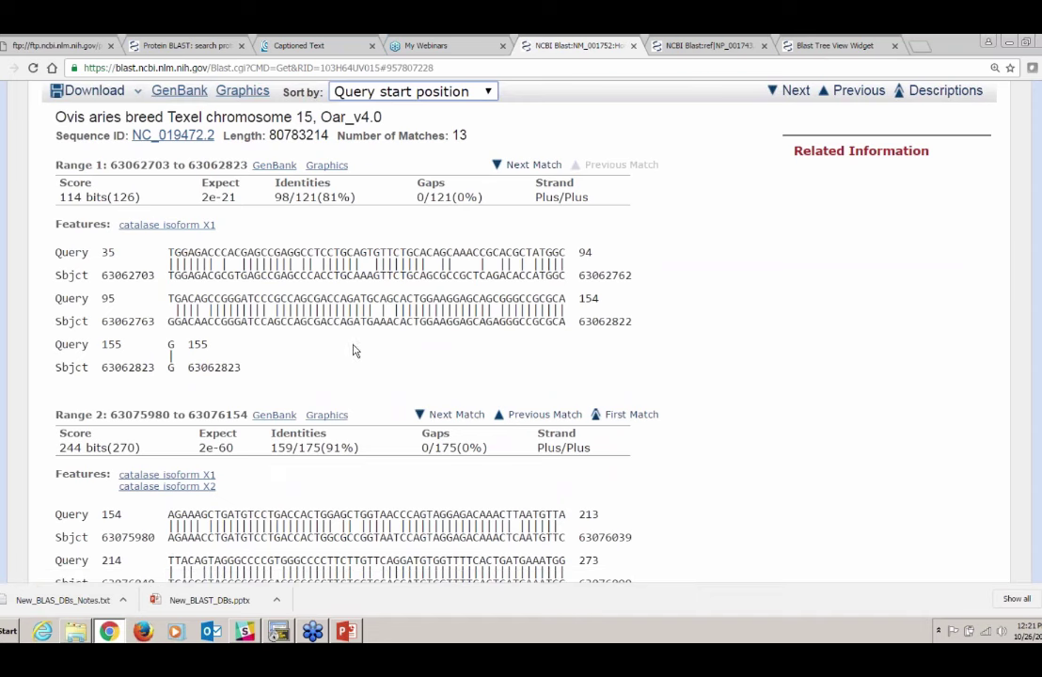
{"action": "right_click", "coordinate": [253, 95]}
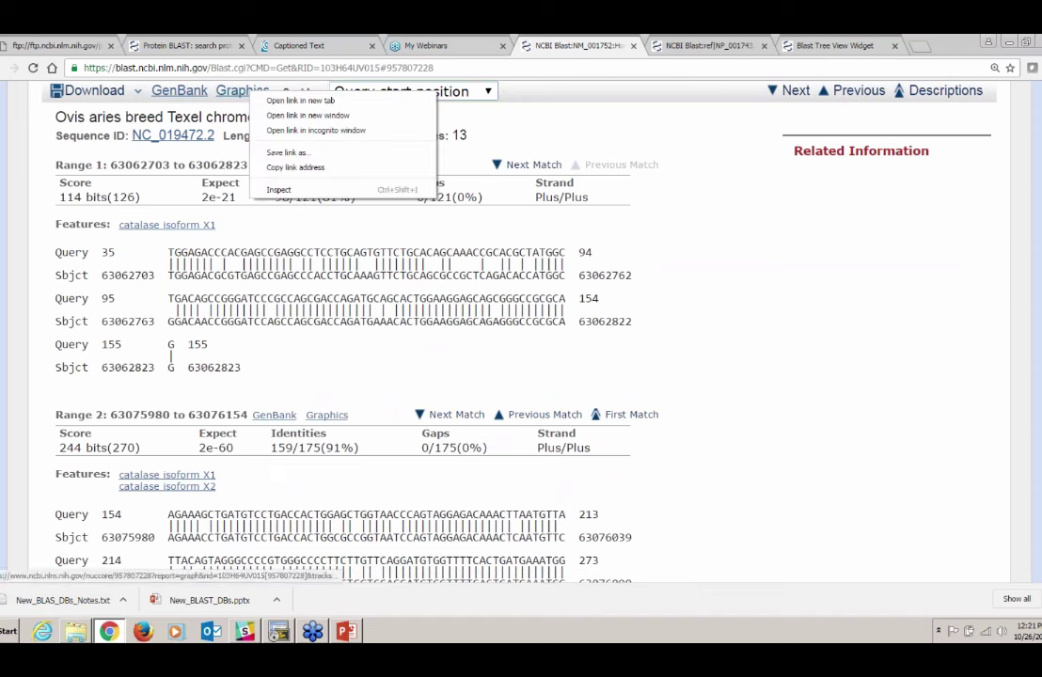
{"action": "left_click", "coordinate": [240, 94]}
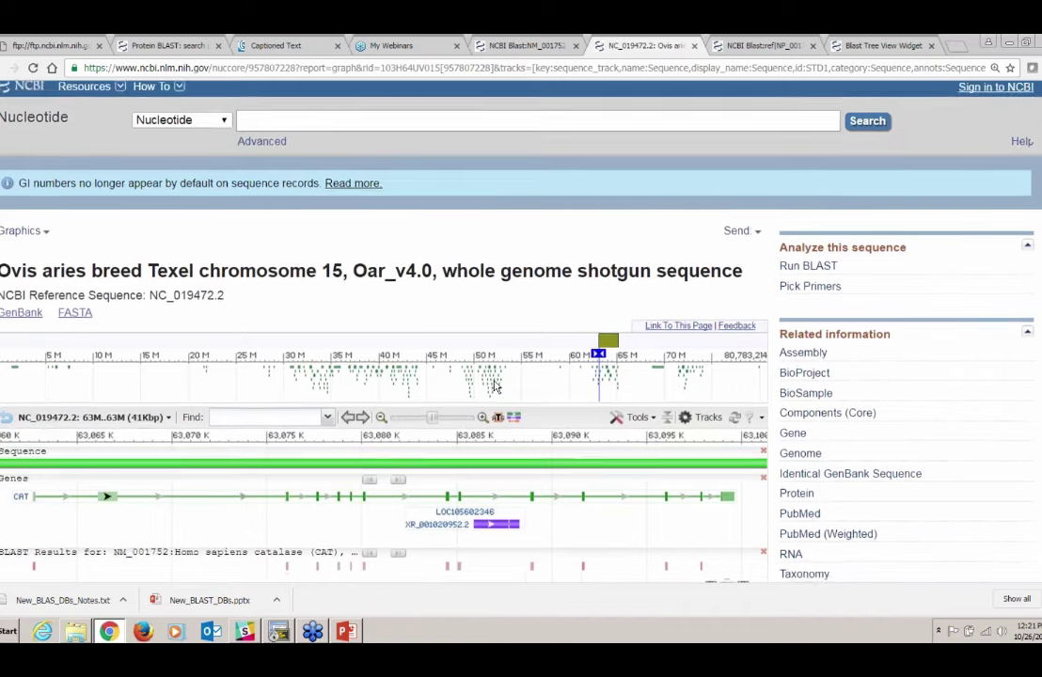
Step: Select the Cleaned Alignments and Genes tracks and inspect the CAT gene on sheep chromosome 15
{"action": "scroll", "coordinate": [489, 402], "scroll_direction": "down", "scroll_amount": 4}
{"action": "left_click", "coordinate": [488, 402]}
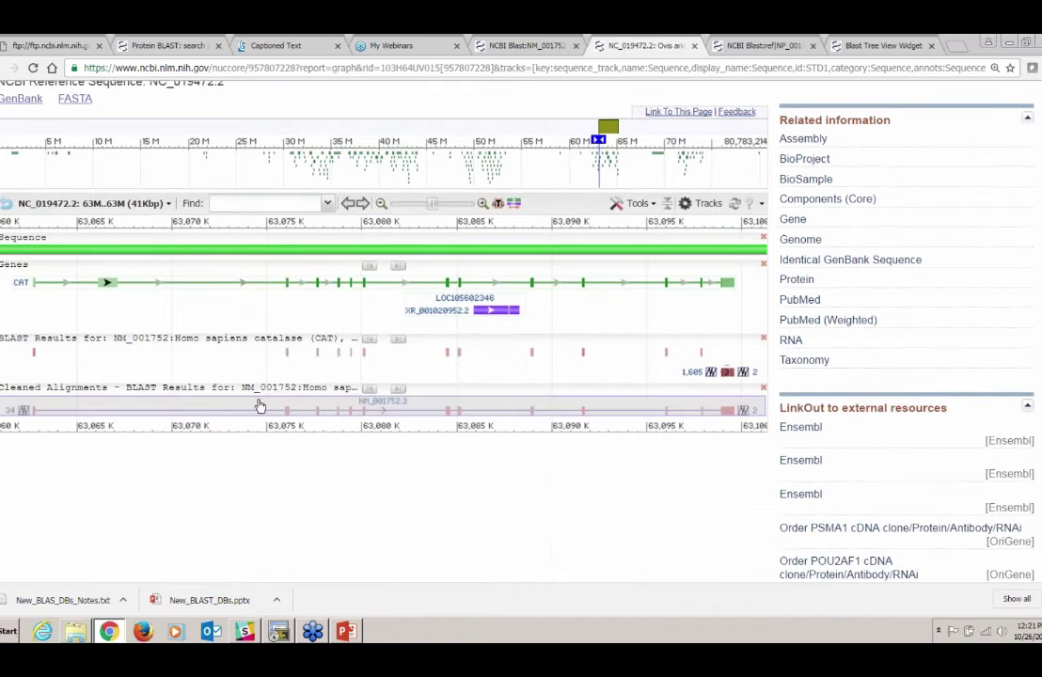
{"action": "left_click", "coordinate": [289, 282]}
{"action": "mouse_move", "coordinate": [294, 293]}
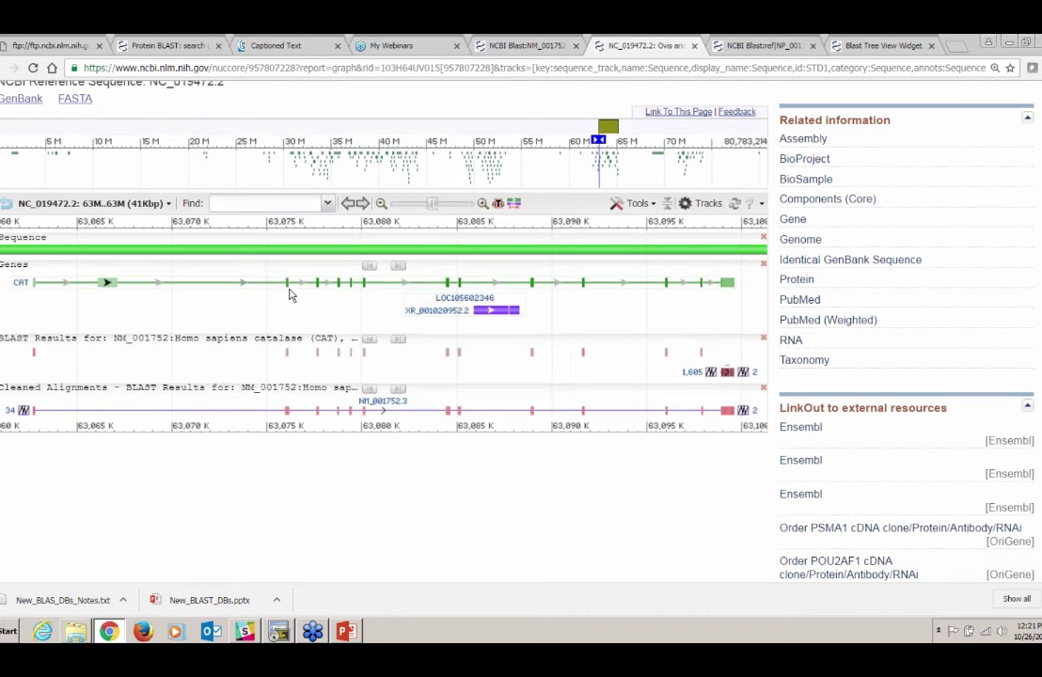
Step: Scroll back to the top of the viewer and return to the webinar notes file
{"action": "scroll", "coordinate": [289, 294], "scroll_direction": "up", "scroll_amount": 3}
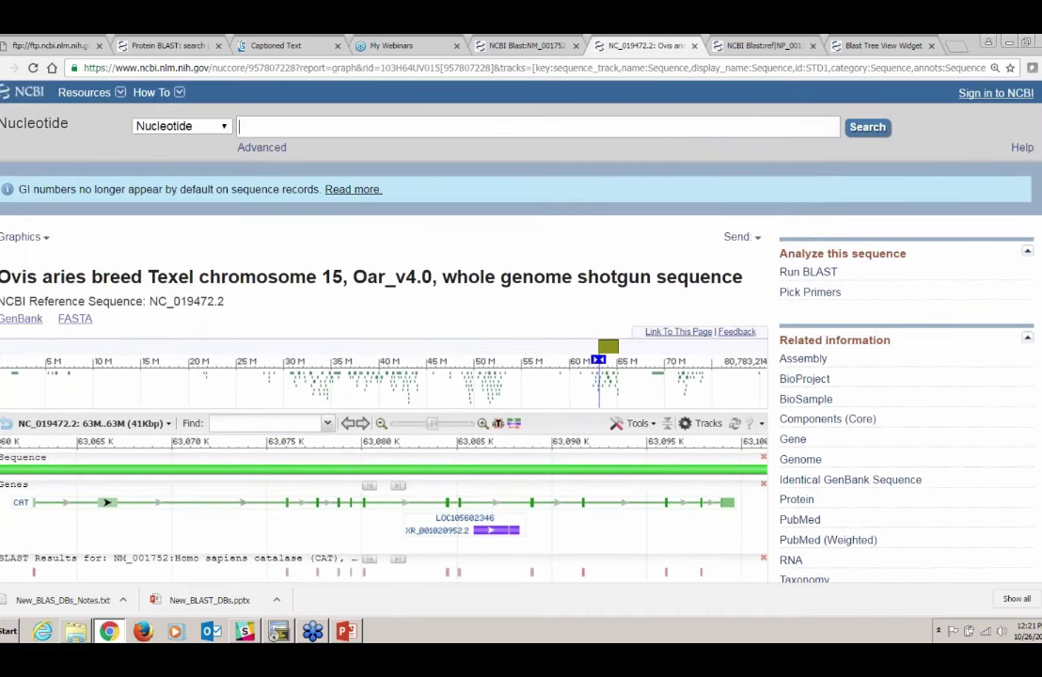
{"action": "mouse_move", "coordinate": [306, 625]}
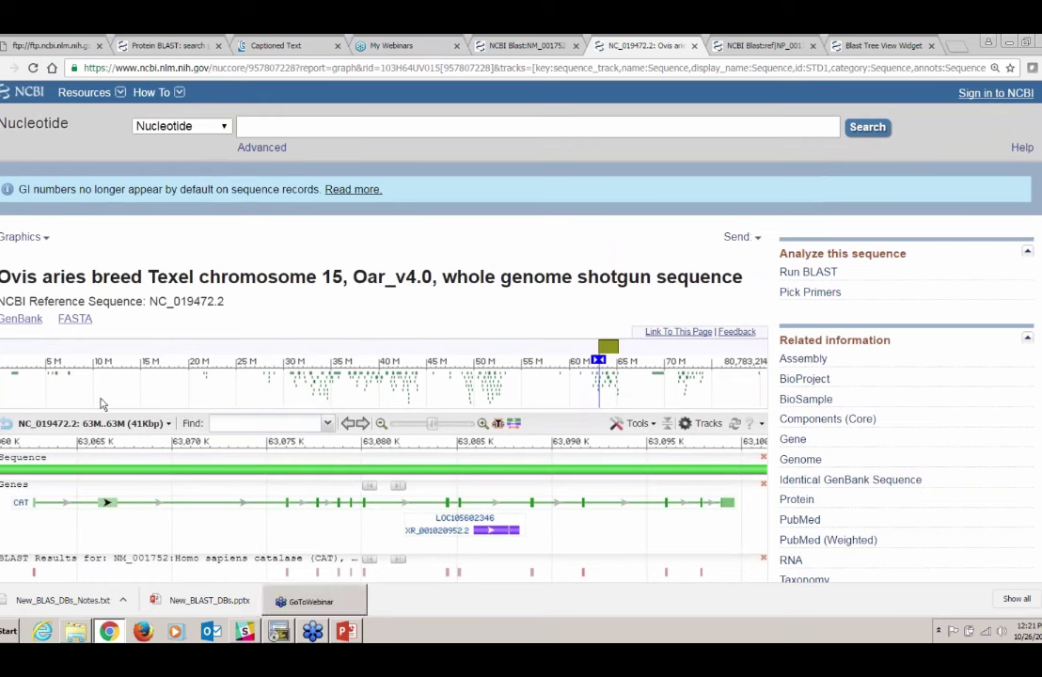
{"action": "left_click", "coordinate": [52, 45]}
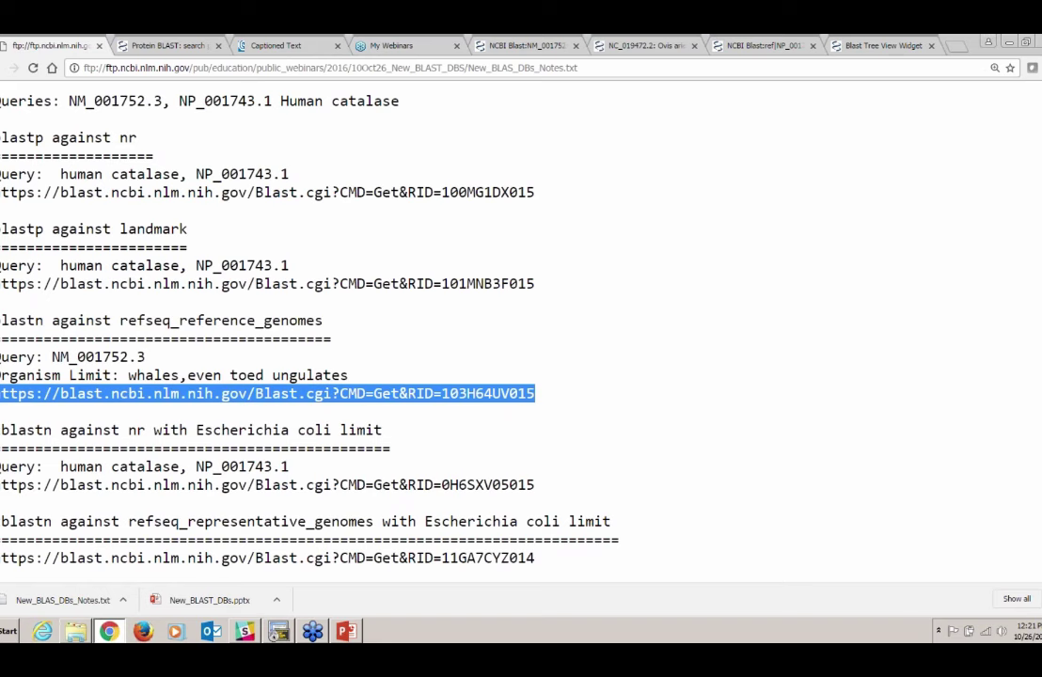
Step: Copy the tblastn nr E. coli results URL from the notes and bring up the Blast Tree View tab
{"action": "left_click_drag", "start_coordinate": [3, 484], "coordinate": [536, 488]}
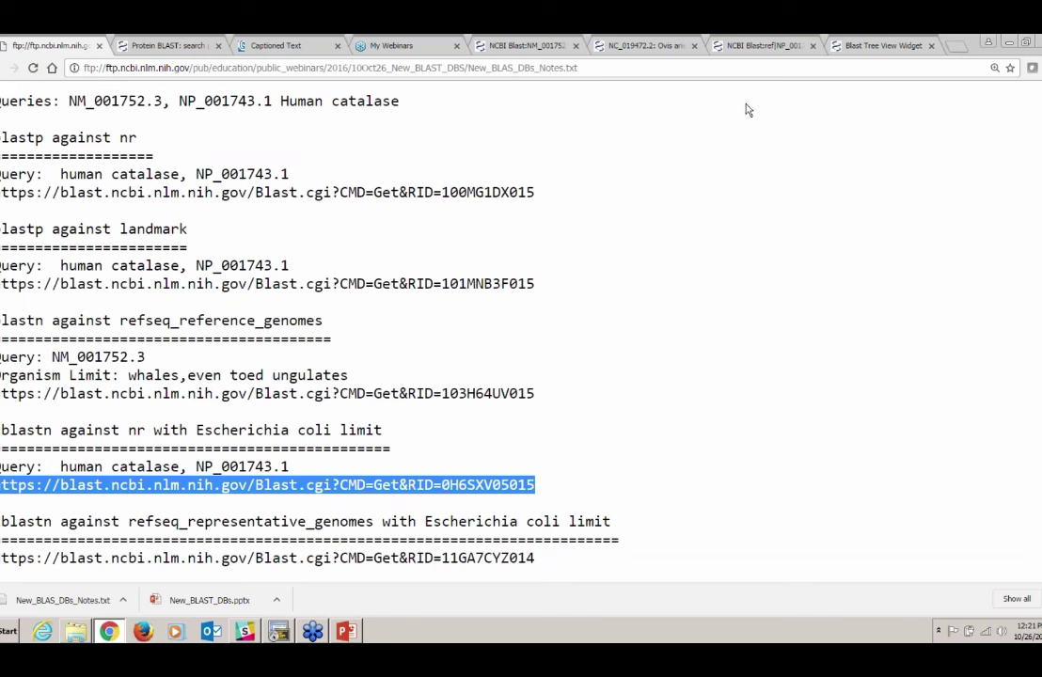
{"action": "left_click", "coordinate": [905, 47]}
{"action": "left_click", "coordinate": [45, 47]}
{"action": "right_click", "coordinate": [179, 485]}
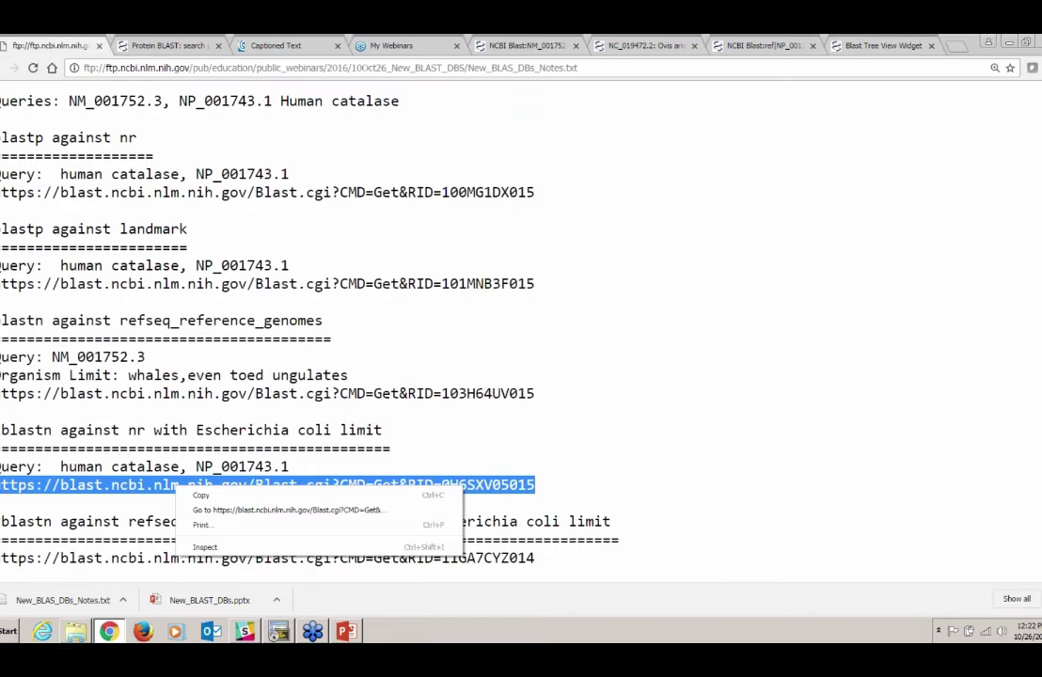
{"action": "left_click", "coordinate": [207, 499]}
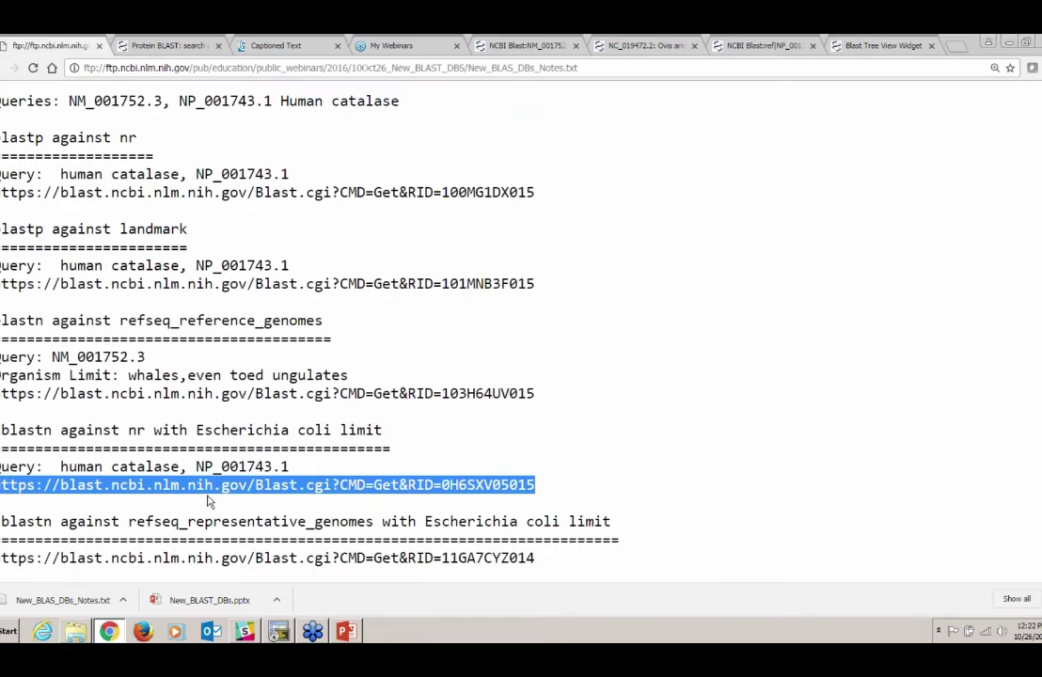
{"action": "key", "text": "ctrl+9"}
{"action": "right_click", "coordinate": [196, 68]}
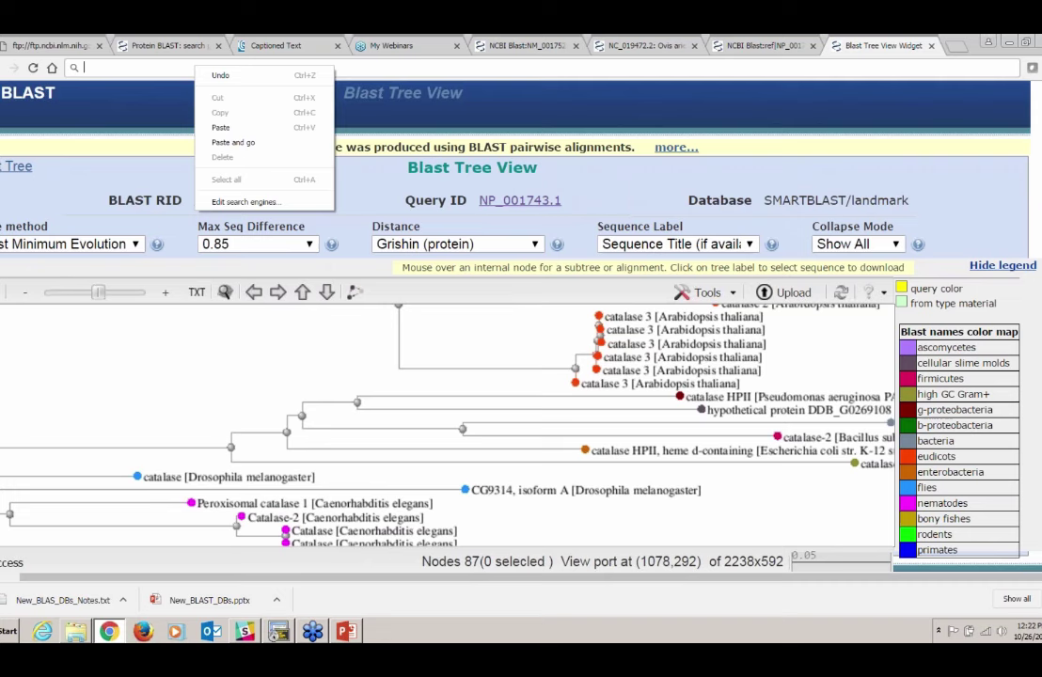
{"action": "left_click", "coordinate": [245, 142]}
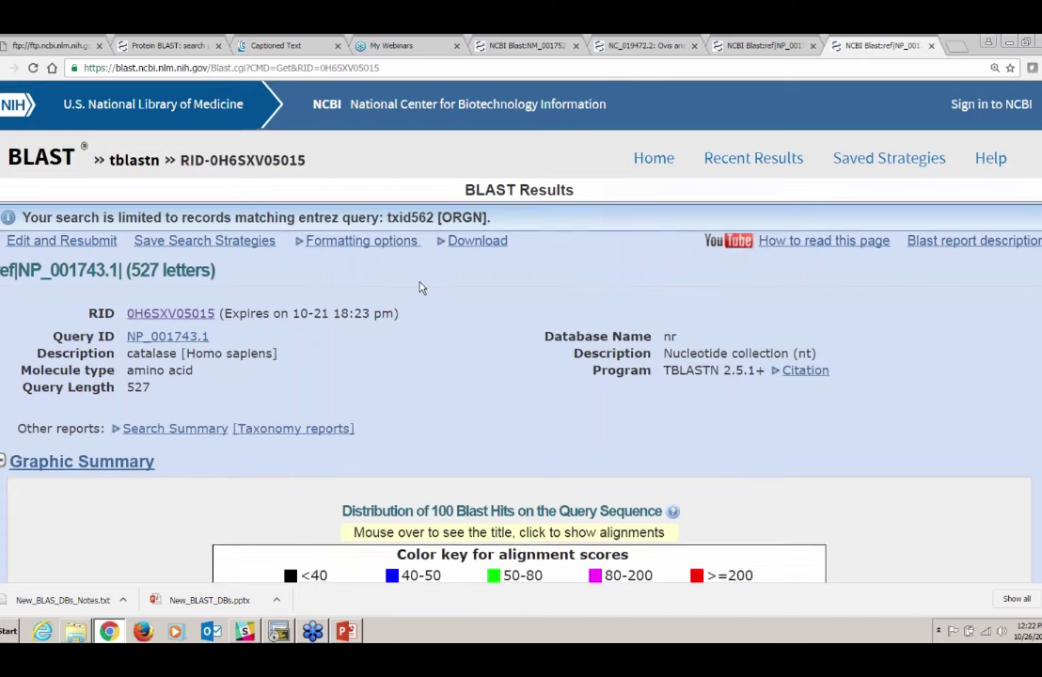
{"action": "scroll", "coordinate": [431, 273], "scroll_direction": "down", "scroll_amount": 1}
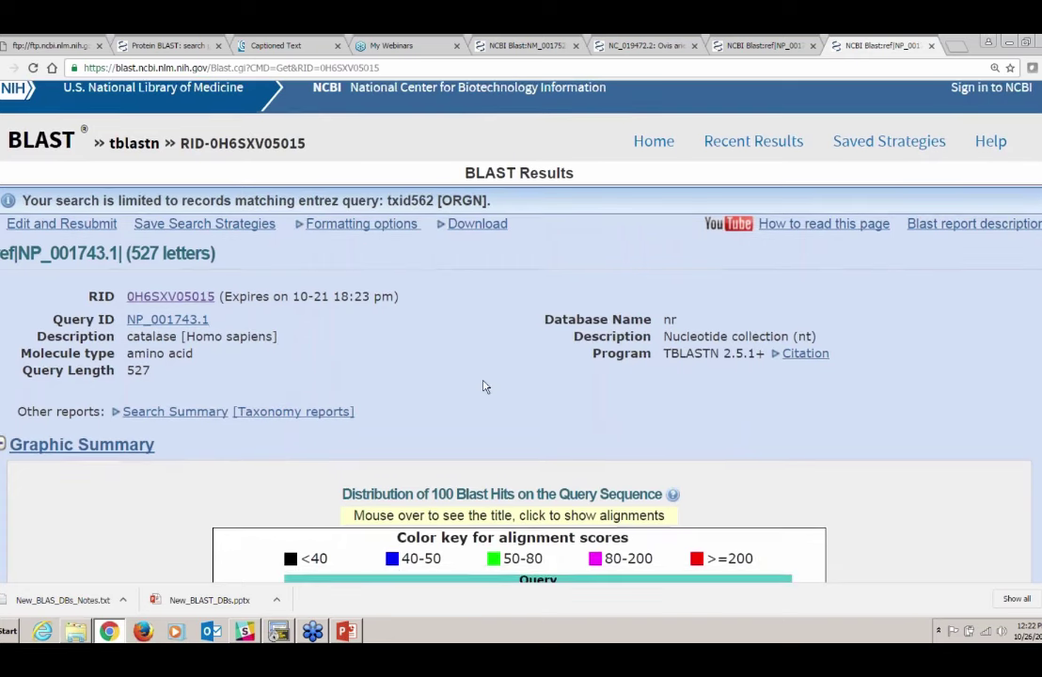
{"action": "scroll", "coordinate": [483, 387], "scroll_direction": "down", "scroll_amount": 5}
{"action": "scroll", "coordinate": [521, 330], "scroll_direction": "down", "scroll_amount": 5}
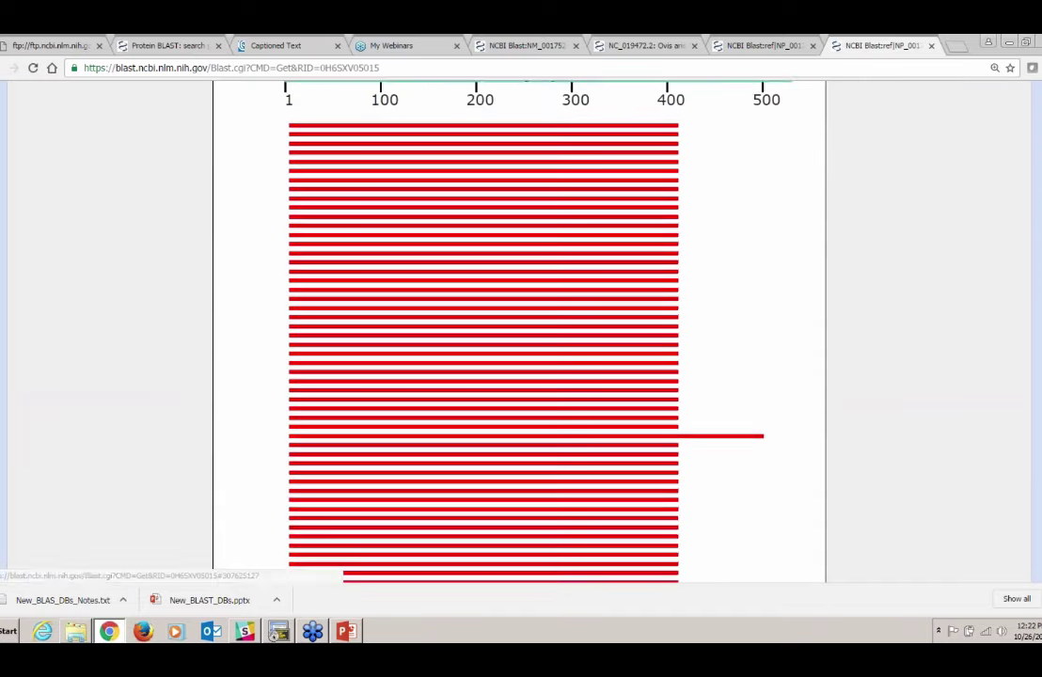
{"action": "scroll", "coordinate": [521, 394], "scroll_direction": "down", "scroll_amount": 4}
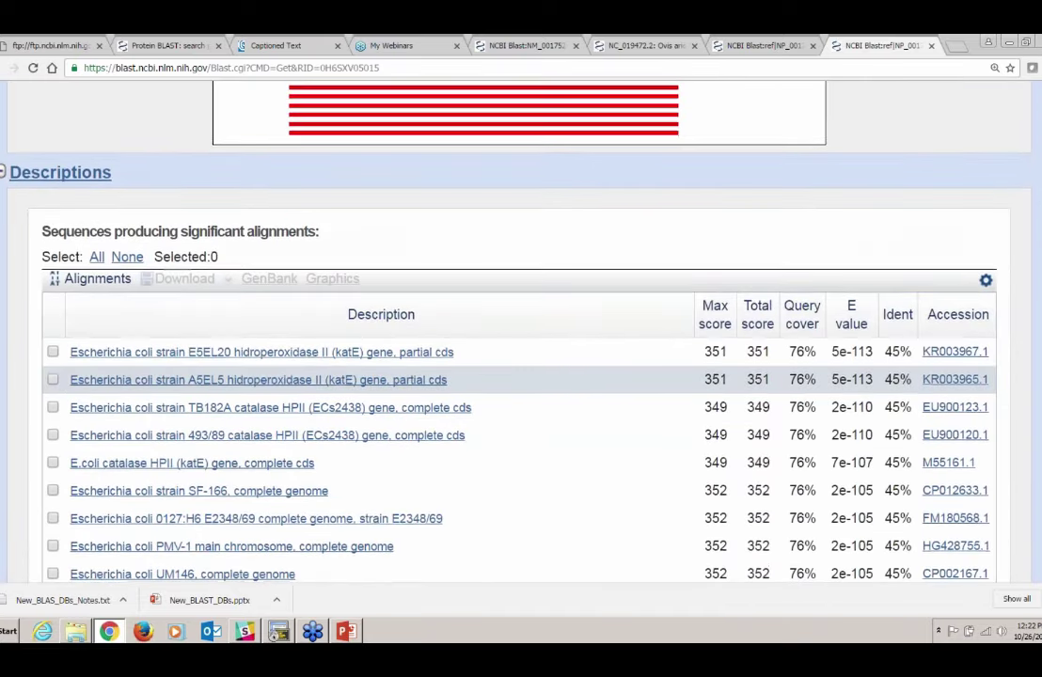
{"action": "scroll", "coordinate": [521, 394], "scroll_direction": "down", "scroll_amount": 3}
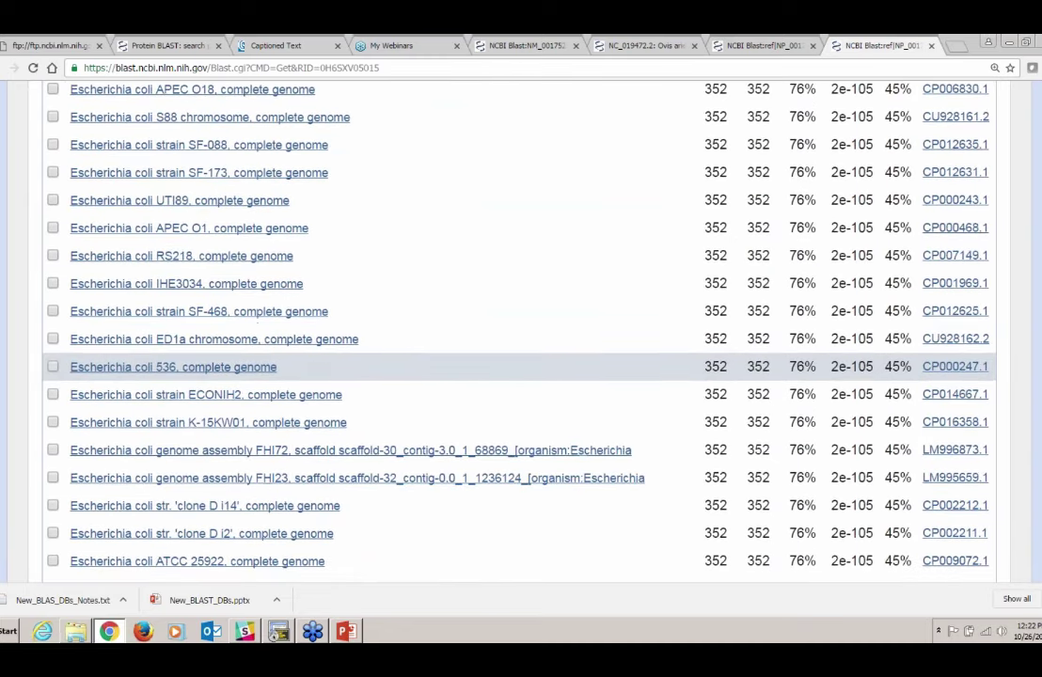
{"action": "scroll", "coordinate": [423, 371], "scroll_direction": "down", "scroll_amount": 2}
{"action": "scroll", "coordinate": [423, 372], "scroll_direction": "down", "scroll_amount": 3}
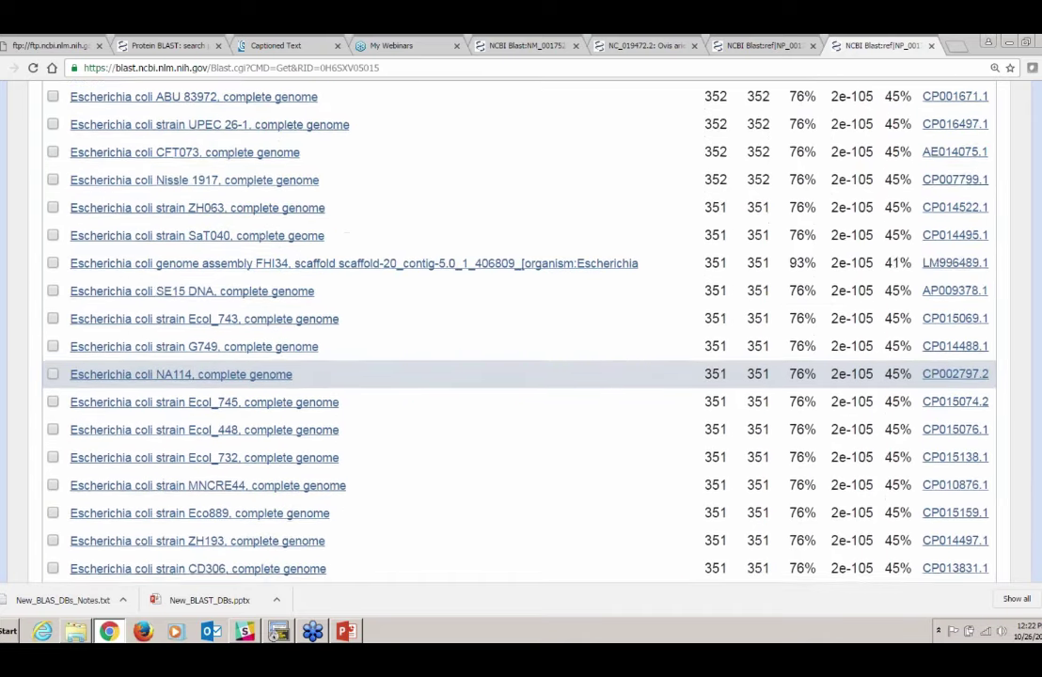
{"action": "scroll", "coordinate": [423, 372], "scroll_direction": "down", "scroll_amount": 1}
{"action": "scroll", "coordinate": [424, 367], "scroll_direction": "down", "scroll_amount": 1}
{"action": "scroll", "coordinate": [424, 371], "scroll_direction": "down", "scroll_amount": 1}
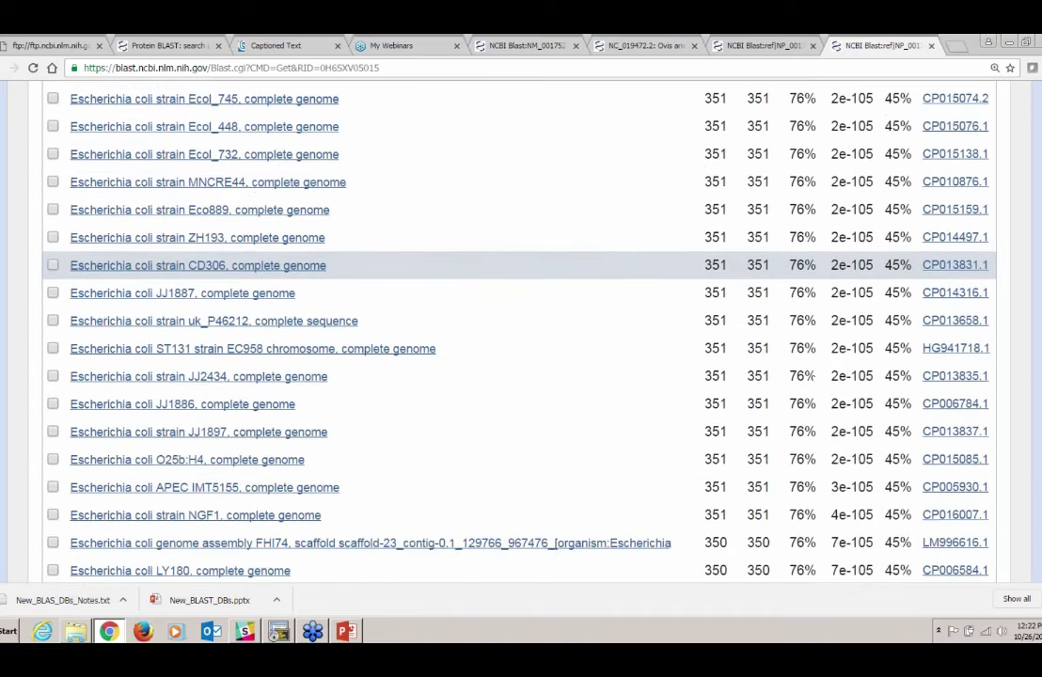
{"action": "scroll", "coordinate": [423, 376], "scroll_direction": "down", "scroll_amount": 1}
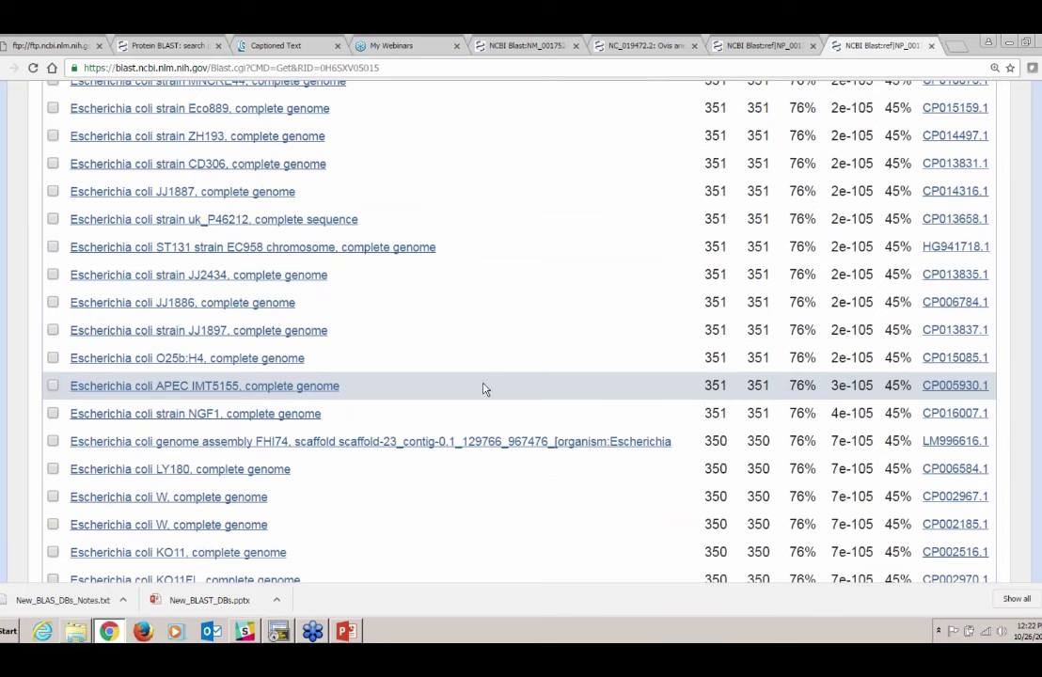
{"action": "scroll", "coordinate": [484, 388], "scroll_direction": "down", "scroll_amount": 2}
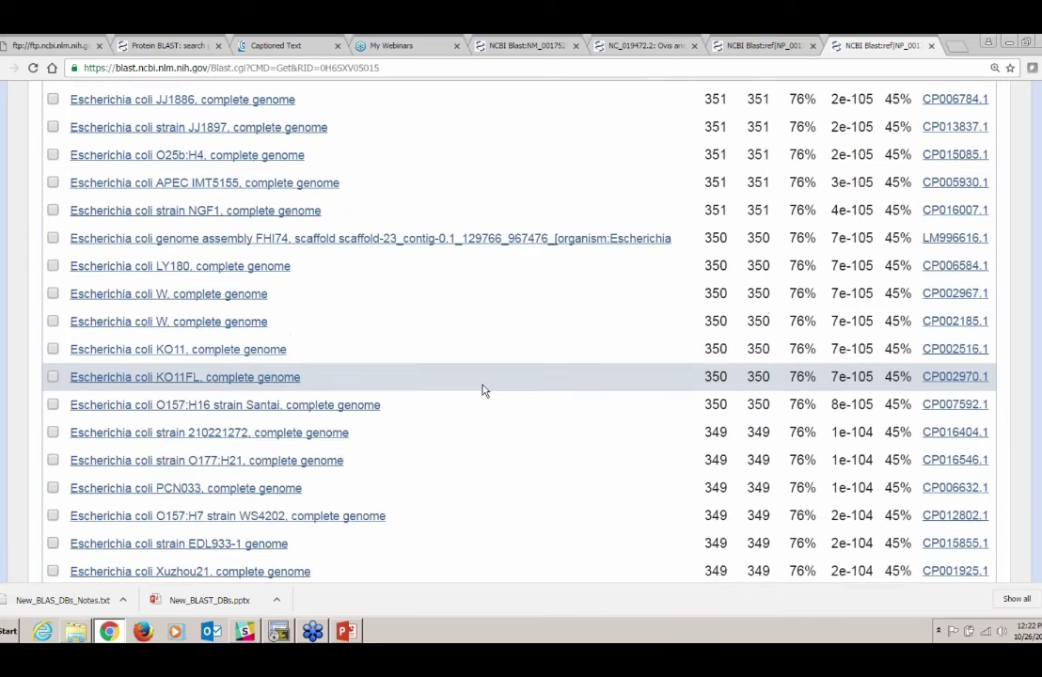
{"action": "scroll", "coordinate": [483, 391], "scroll_direction": "down", "scroll_amount": 3}
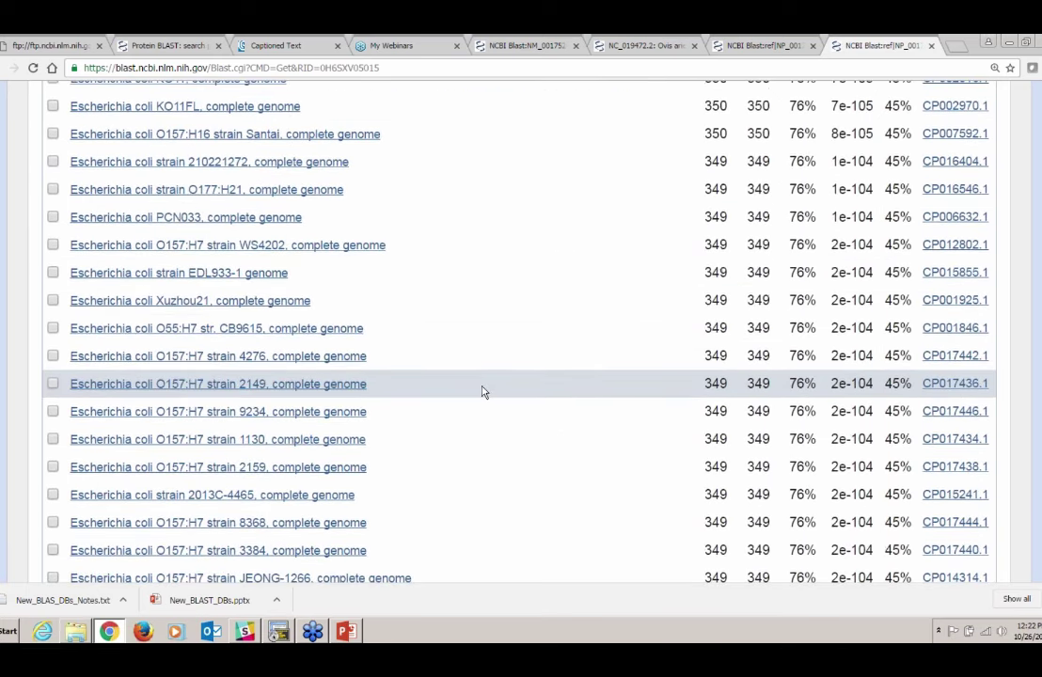
{"action": "scroll", "coordinate": [483, 391], "scroll_direction": "down", "scroll_amount": 4}
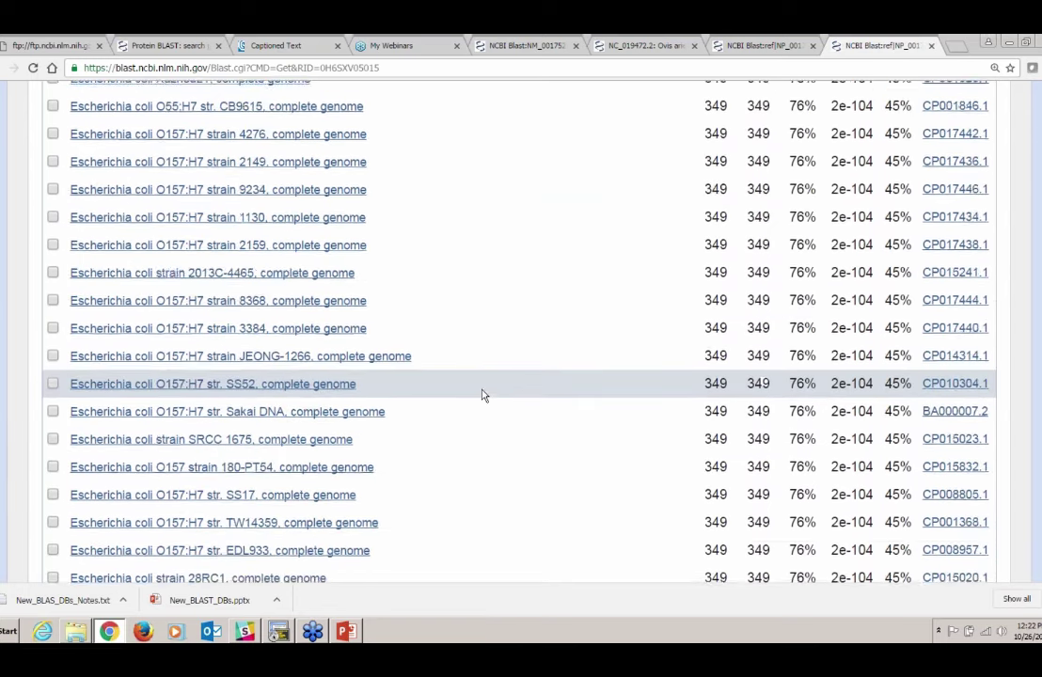
{"action": "scroll", "coordinate": [482, 395], "scroll_direction": "down", "scroll_amount": 4}
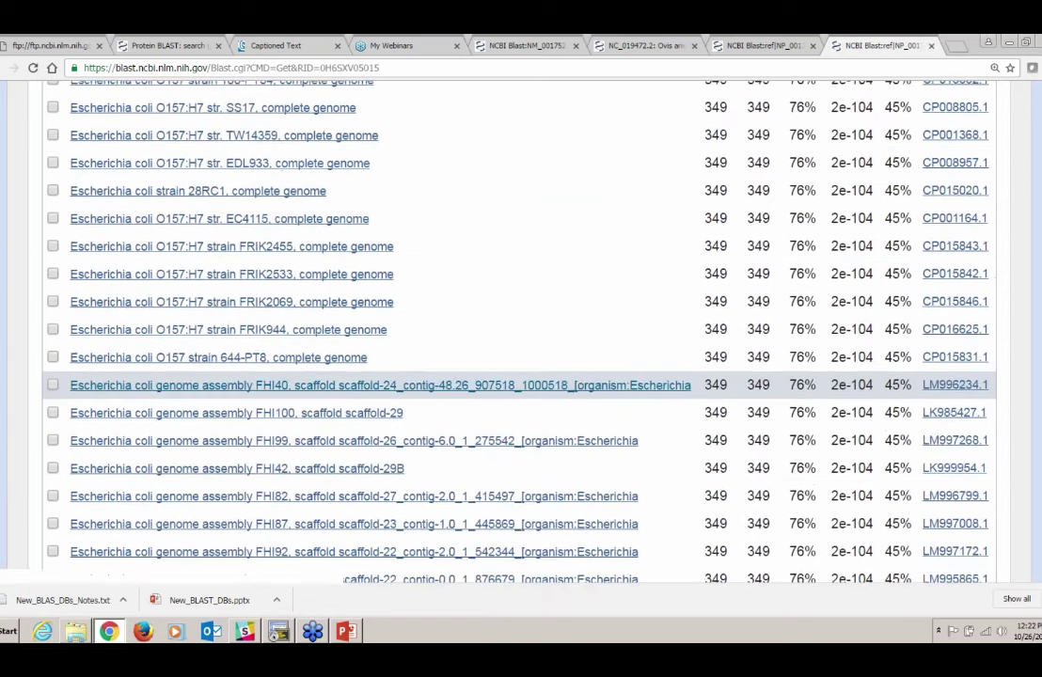
{"action": "scroll", "coordinate": [481, 395], "scroll_direction": "down", "scroll_amount": 1}
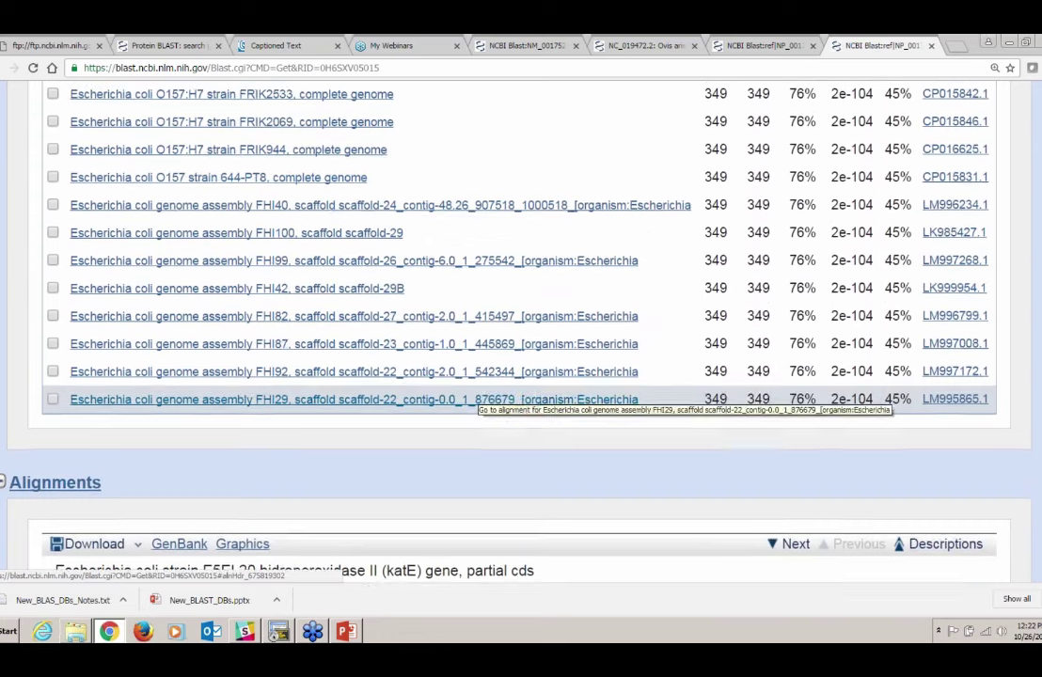
{"action": "scroll", "coordinate": [482, 395], "scroll_direction": "up", "scroll_amount": 3}
{"action": "scroll", "coordinate": [482, 395], "scroll_direction": "up", "scroll_amount": 3}
{"action": "scroll", "coordinate": [481, 395], "scroll_direction": "down", "scroll_amount": 4}
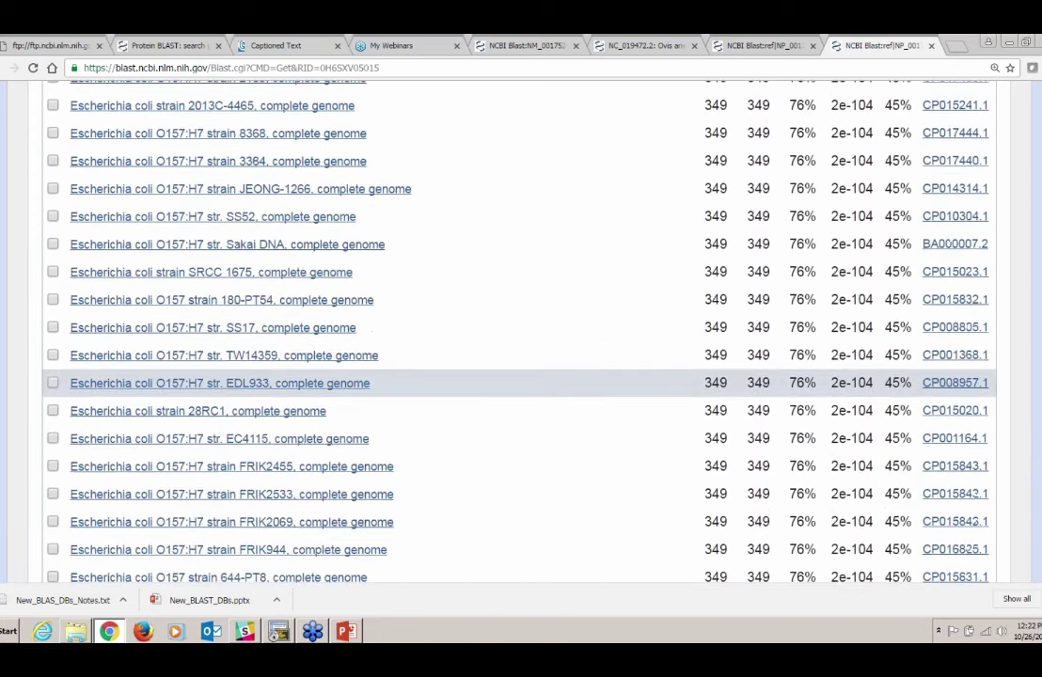
{"action": "scroll", "coordinate": [478, 396], "scroll_direction": "down", "scroll_amount": 2}
{"action": "scroll", "coordinate": [478, 396], "scroll_direction": "up", "scroll_amount": 3}
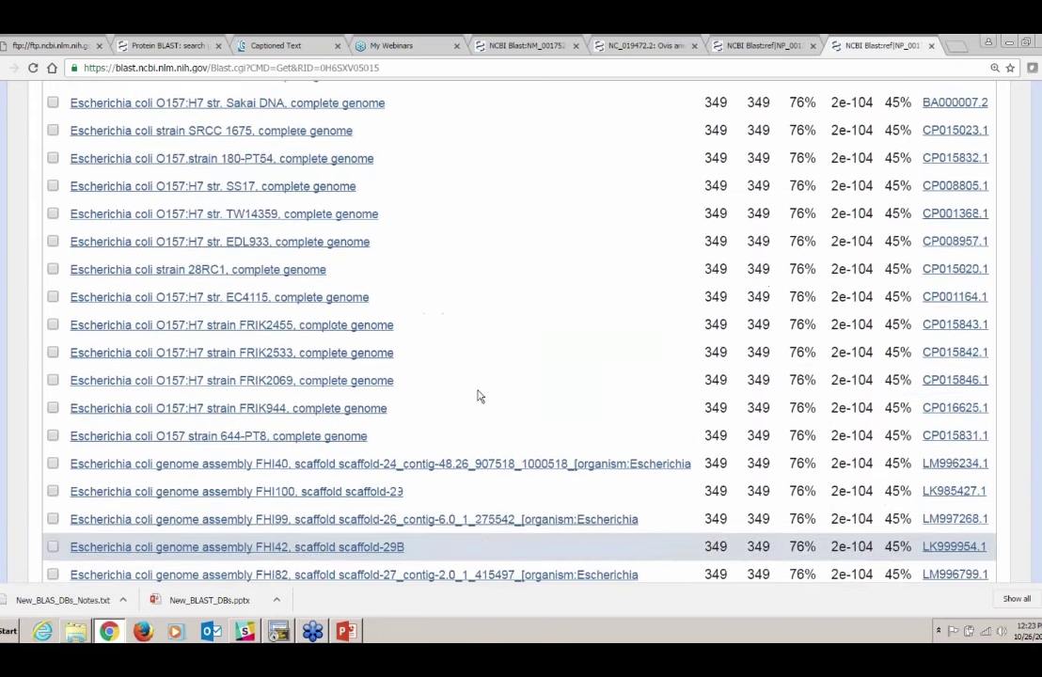
{"action": "scroll", "coordinate": [478, 396], "scroll_direction": "up", "scroll_amount": 9}
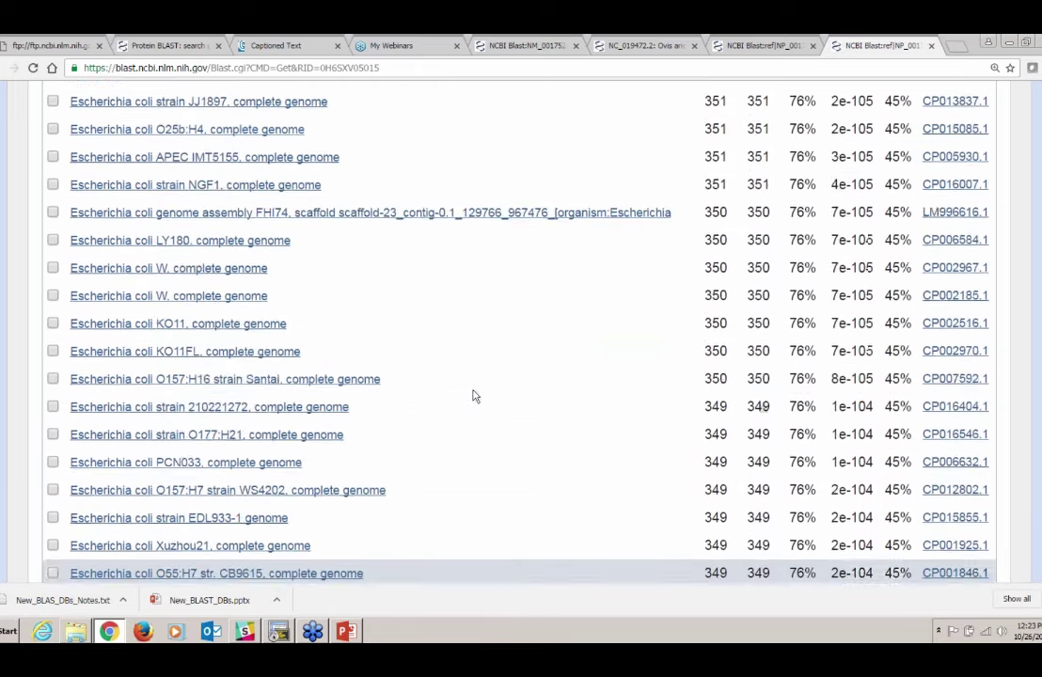
{"action": "scroll", "coordinate": [475, 396], "scroll_direction": "up", "scroll_amount": 7}
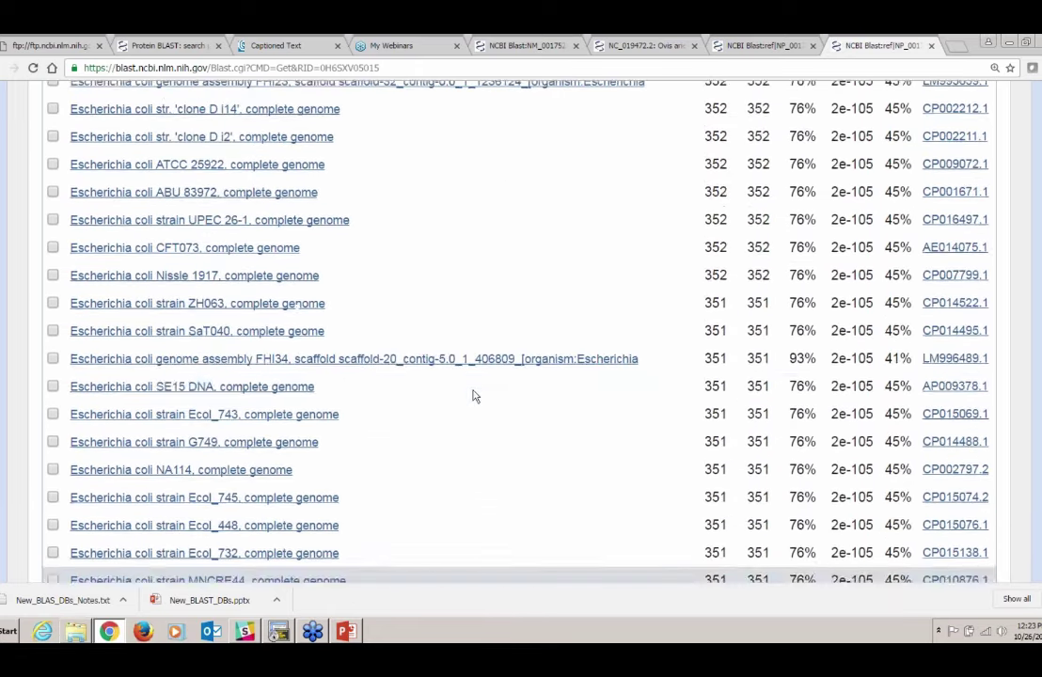
{"action": "scroll", "coordinate": [475, 396], "scroll_direction": "up", "scroll_amount": 6}
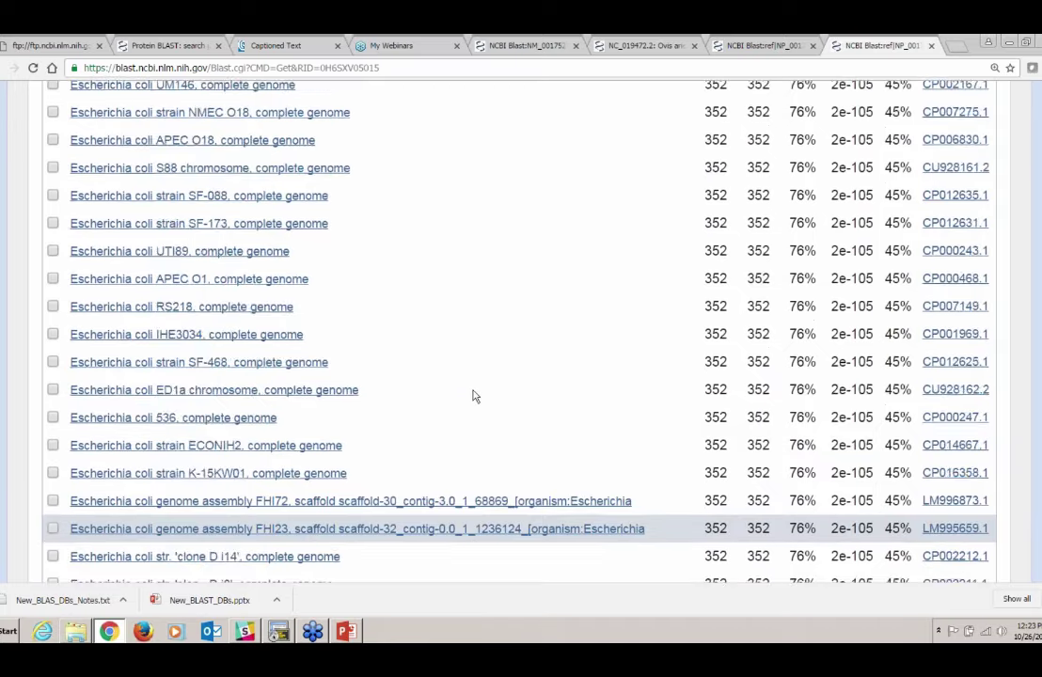
{"action": "scroll", "coordinate": [476, 396], "scroll_direction": "up", "scroll_amount": 5}
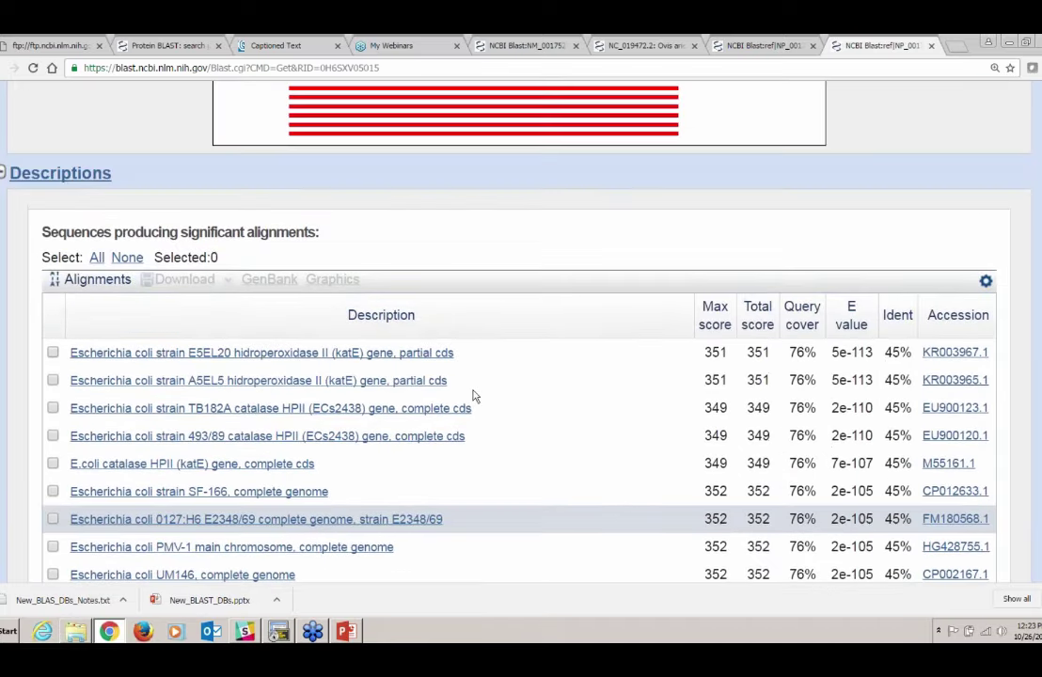
{"action": "scroll", "coordinate": [475, 396], "scroll_direction": "up", "scroll_amount": 6}
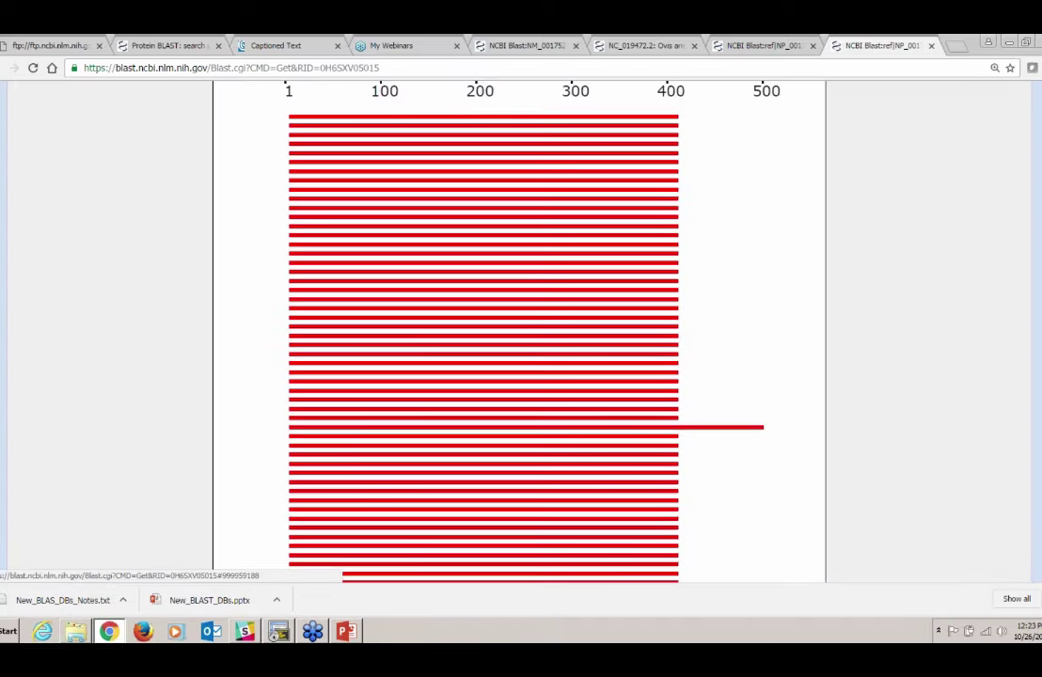
{"action": "scroll", "coordinate": [475, 396], "scroll_direction": "up", "scroll_amount": 5}
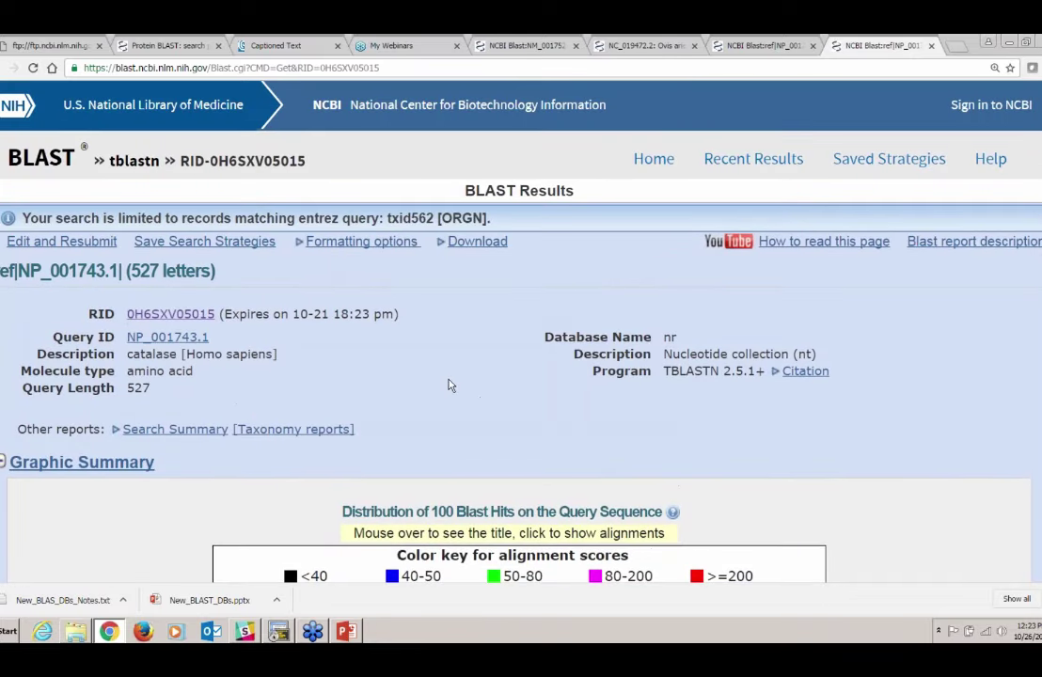
Step: Reopen the tblastn form via Edit and Resubmit and switch the database to RefSeq Representative genomes
{"action": "left_click", "coordinate": [75, 241]}
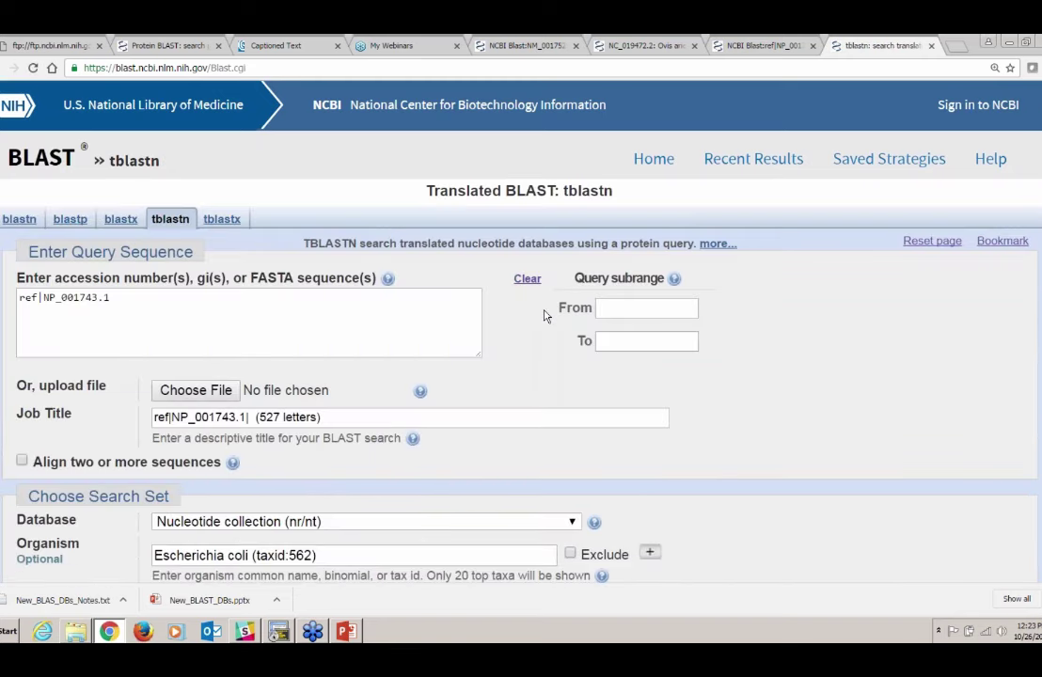
{"action": "scroll", "coordinate": [545, 314], "scroll_direction": "down", "scroll_amount": 1}
{"action": "scroll", "coordinate": [570, 350], "scroll_direction": "down", "scroll_amount": 1}
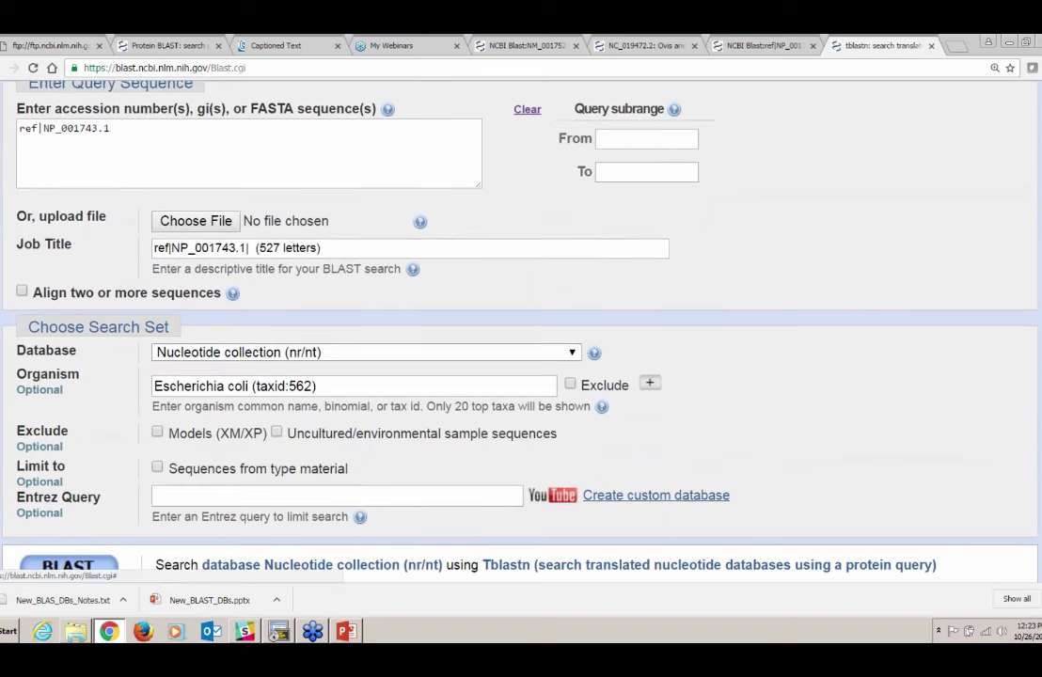
{"action": "left_click", "coordinate": [571, 354]}
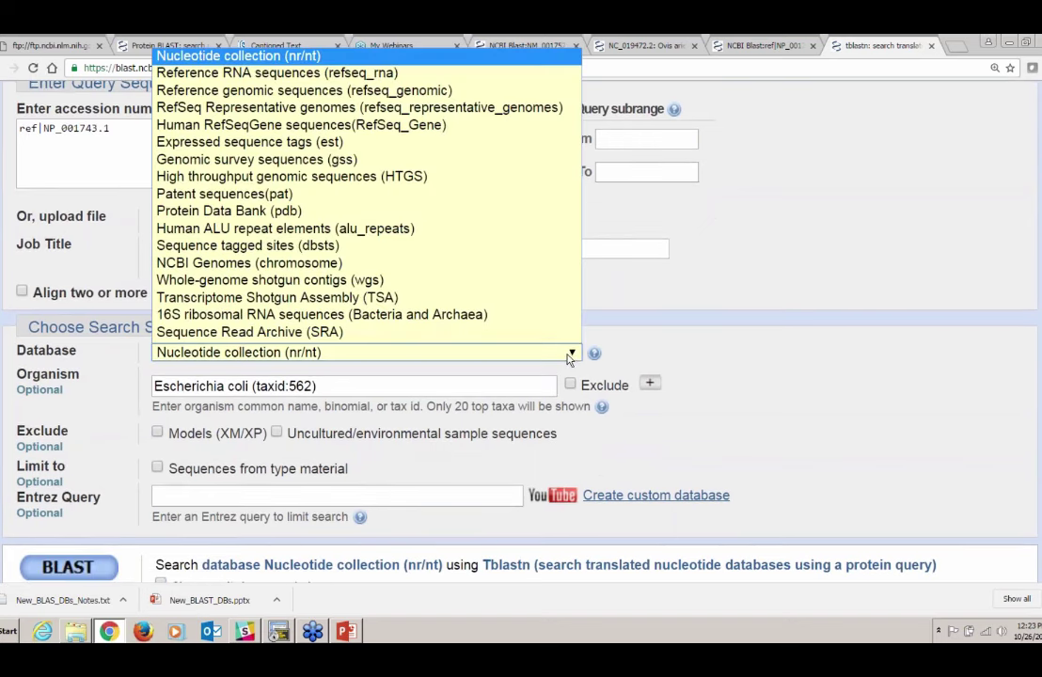
{"action": "left_click", "coordinate": [464, 109]}
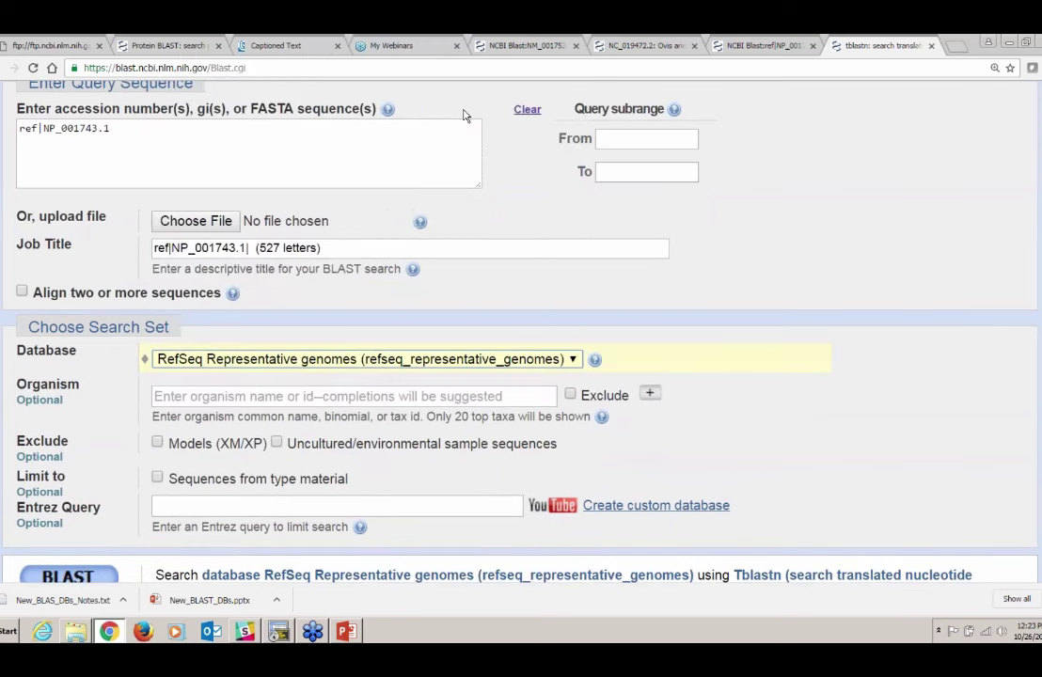
Step: Limit the organism to Escherichia coli (taxid:562)
{"action": "left_click", "coordinate": [261, 394]}
{"action": "type", "text": "E"}
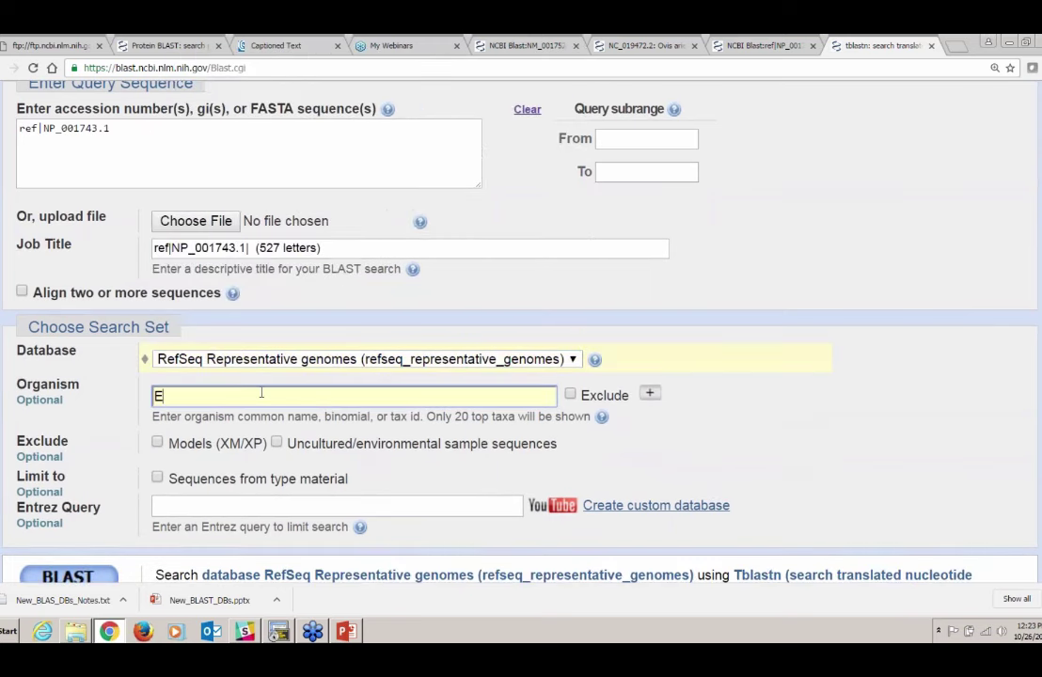
{"action": "type", "text": "scherichia"}
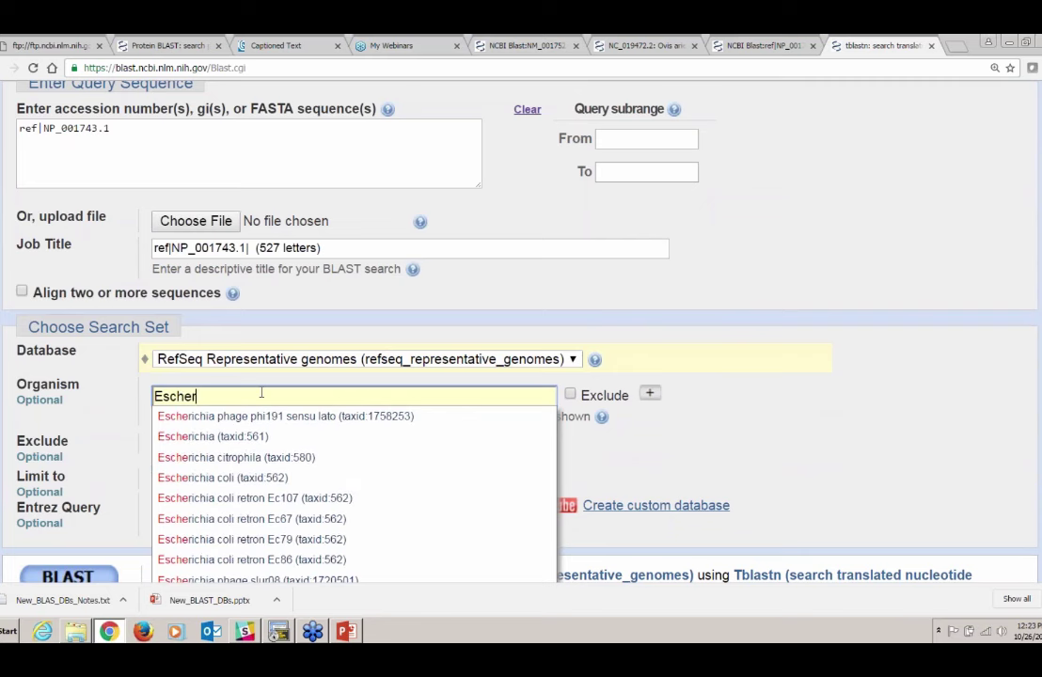
{"action": "left_click", "coordinate": [266, 478]}
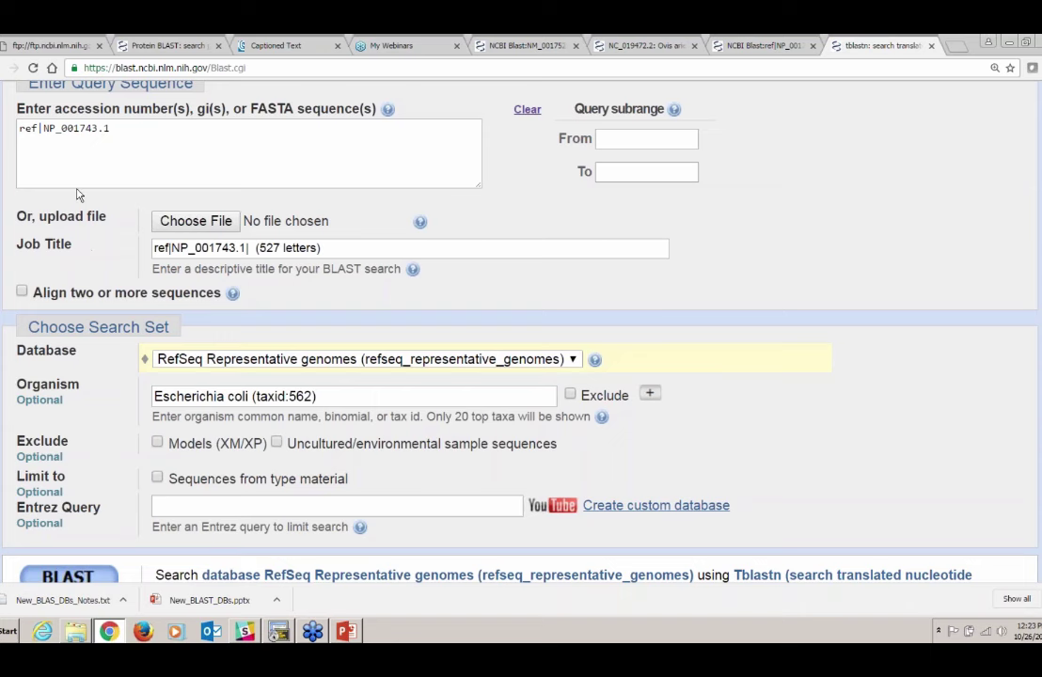
Step: Copy the refseq_representative_genomes results URL from the notes and load it in the BLAST tab
{"action": "left_click", "coordinate": [52, 45]}
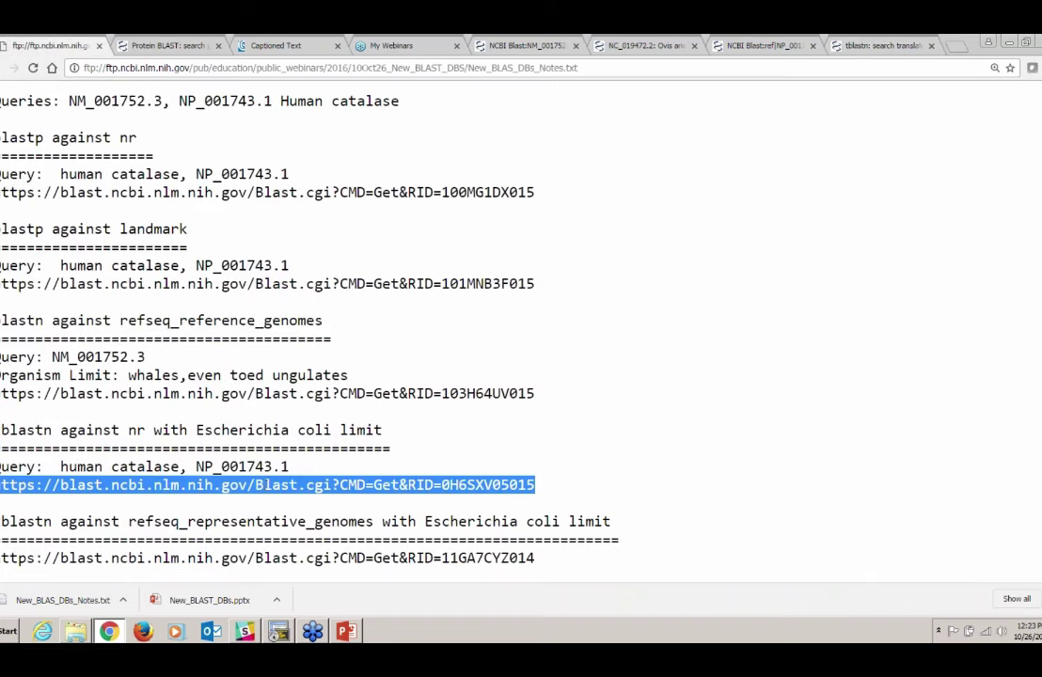
{"action": "left_click_drag", "start_coordinate": [1, 557], "coordinate": [535, 557]}
{"action": "key", "text": "ctrl+9"}
{"action": "left_click", "coordinate": [296, 68]}
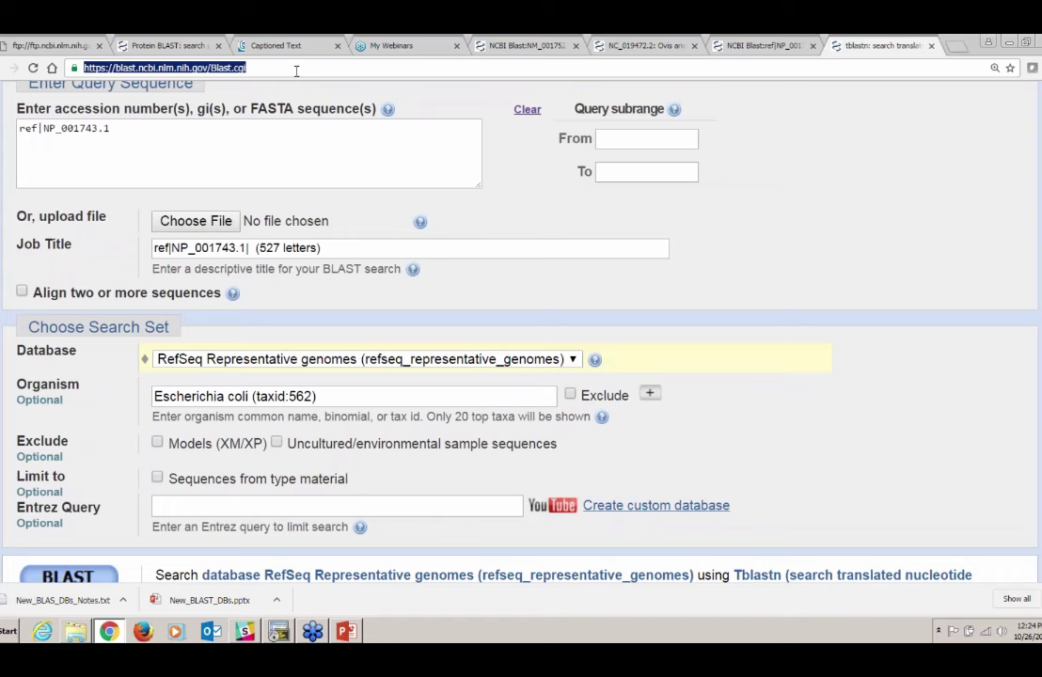
{"action": "right_click", "coordinate": [297, 71]}
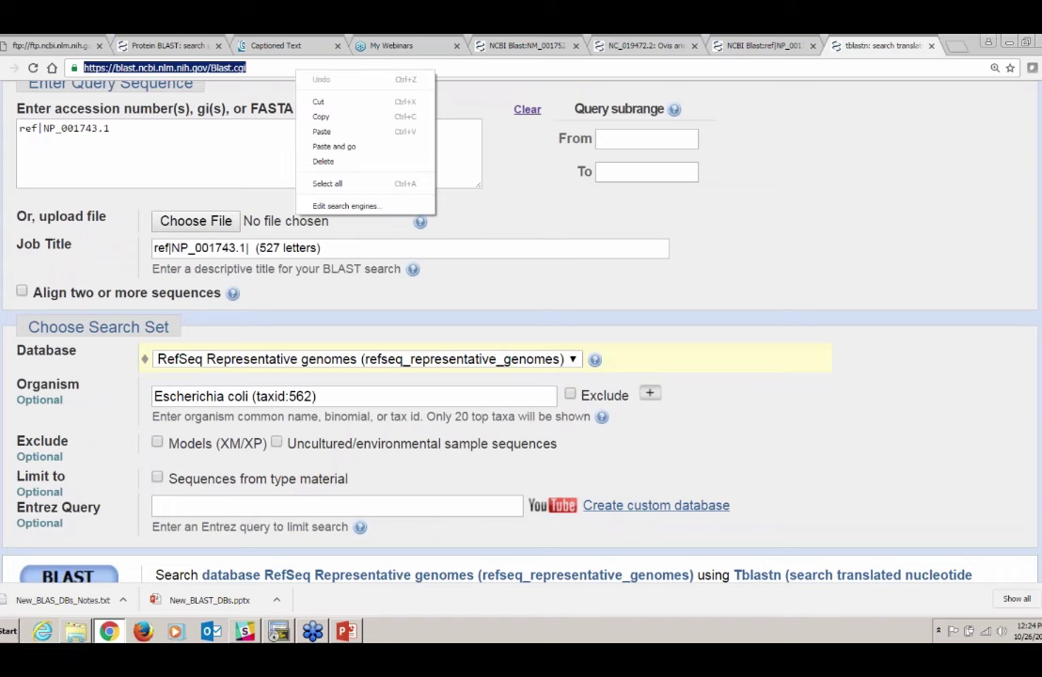
{"action": "left_click", "coordinate": [334, 146]}
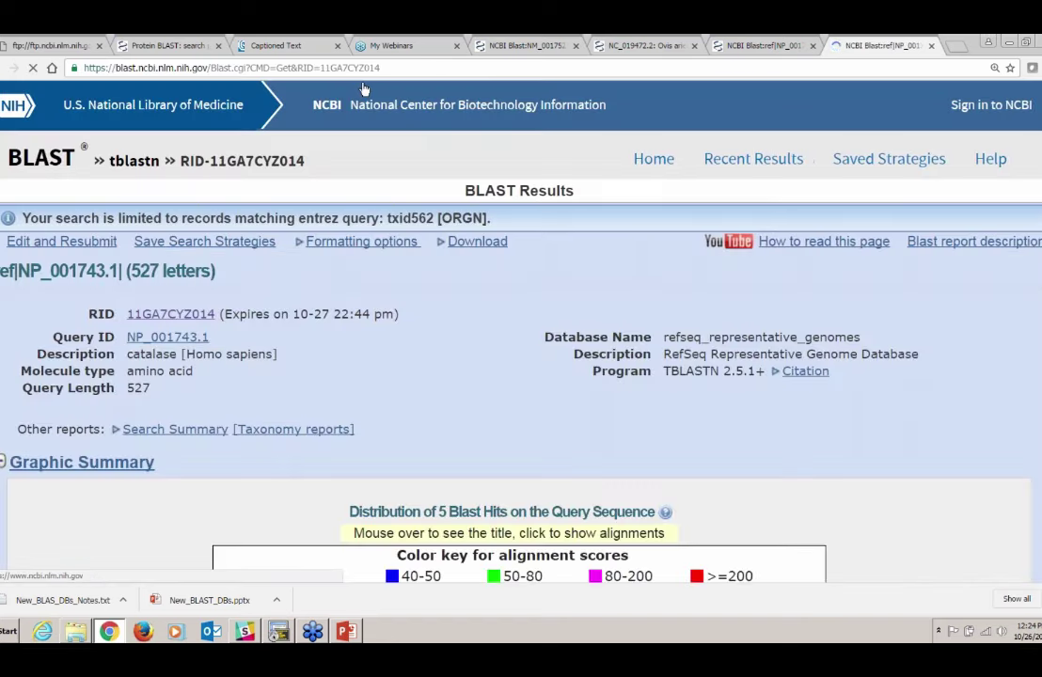
Step: Review the five E. coli hits, then advance the slides to 'Staying Current / Getting Help'
{"action": "scroll", "coordinate": [515, 359], "scroll_direction": "down", "scroll_amount": 5}
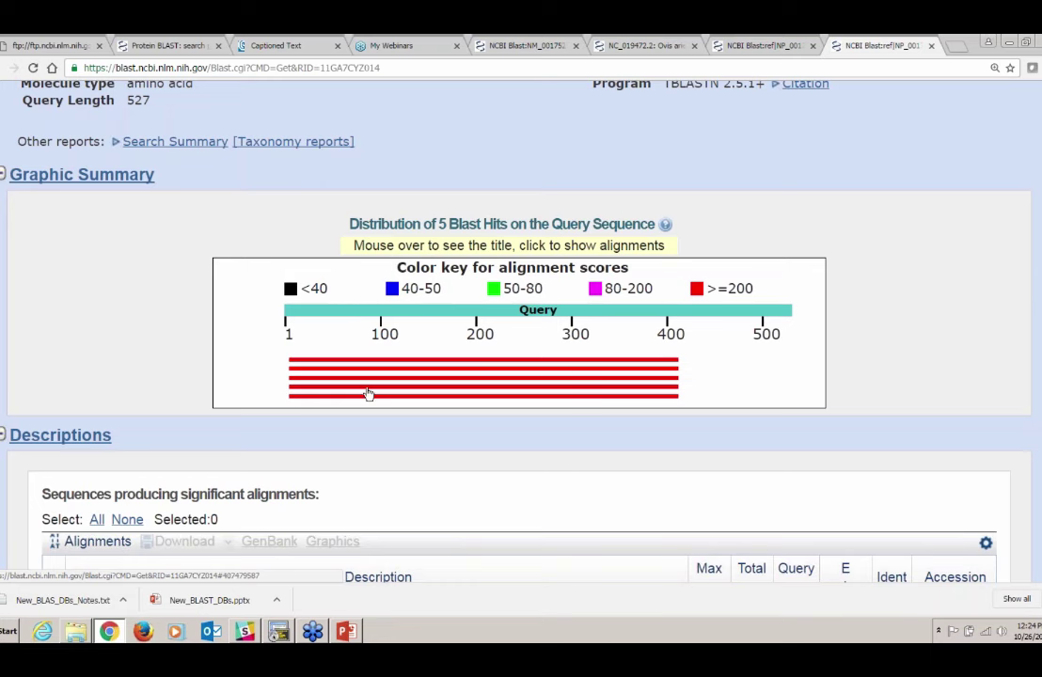
{"action": "scroll", "coordinate": [368, 395], "scroll_direction": "down", "scroll_amount": 5}
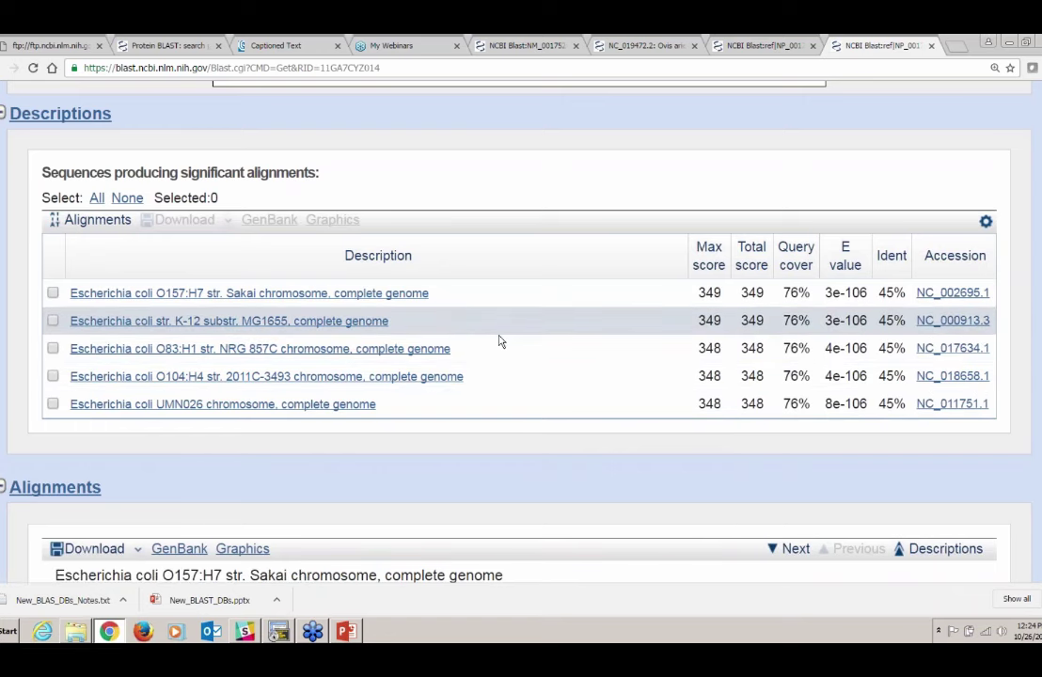
{"action": "scroll", "coordinate": [499, 341], "scroll_direction": "up", "scroll_amount": 3}
{"action": "scroll", "coordinate": [500, 342], "scroll_direction": "up", "scroll_amount": 4}
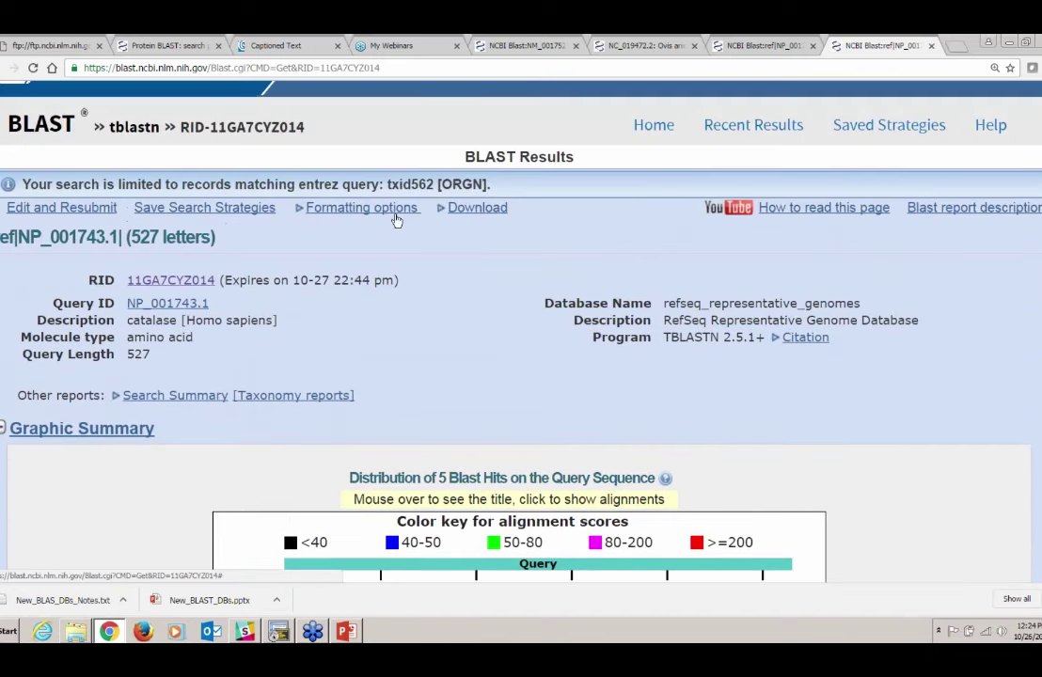
{"action": "left_click", "coordinate": [346, 633]}
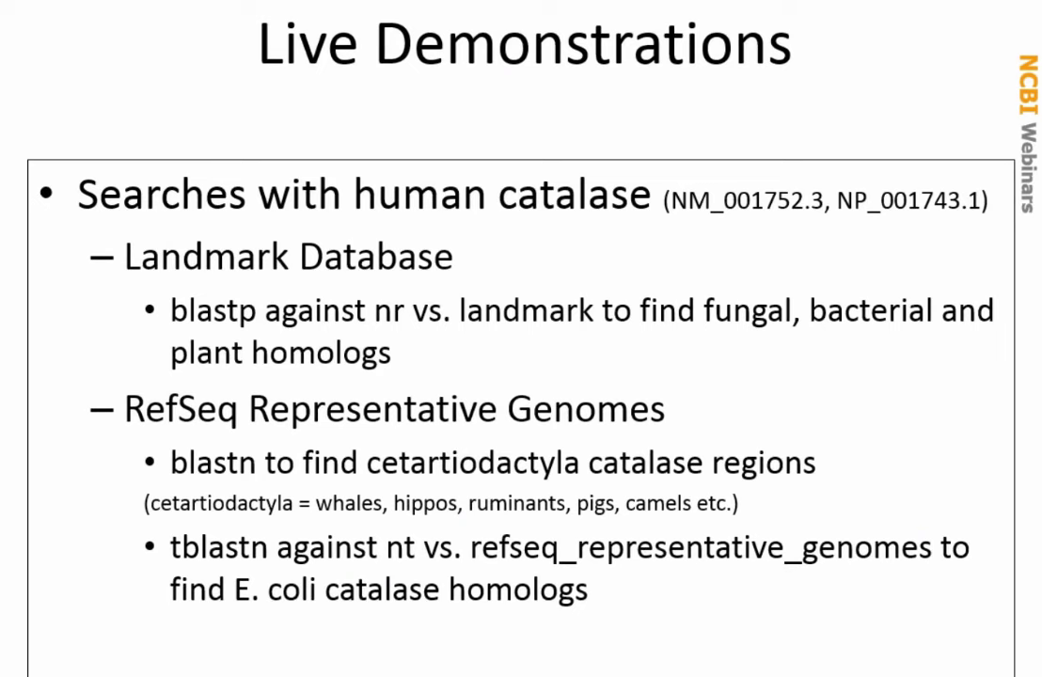
{"action": "key", "text": "Page_Down"}
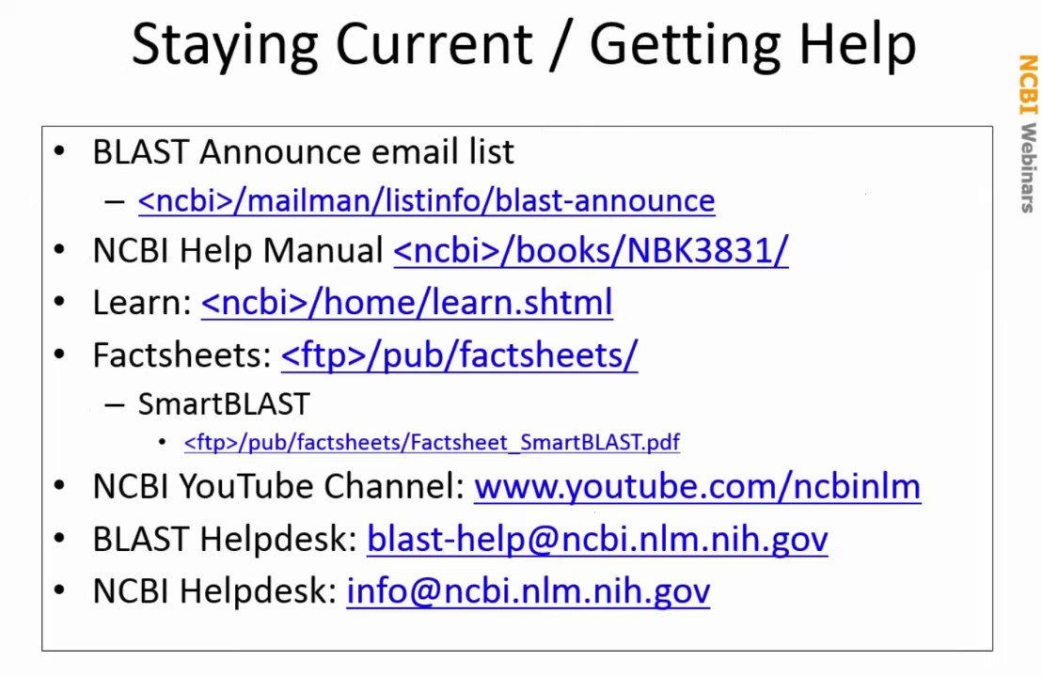